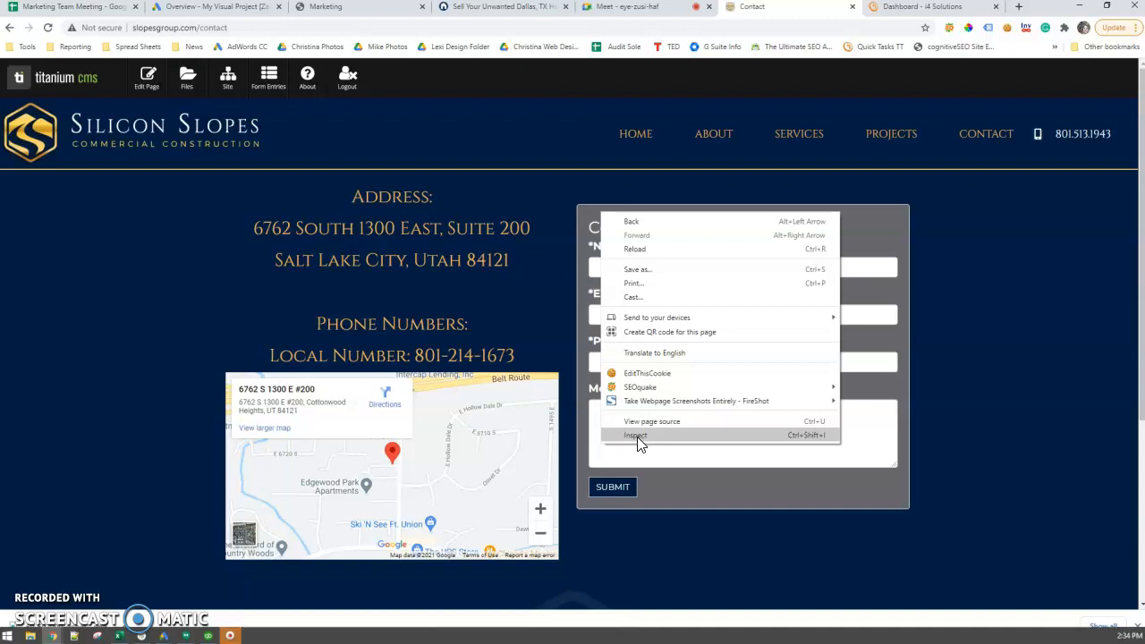
- Inspect the contact form's markup and expand the well container to find its form element
click(637, 439)
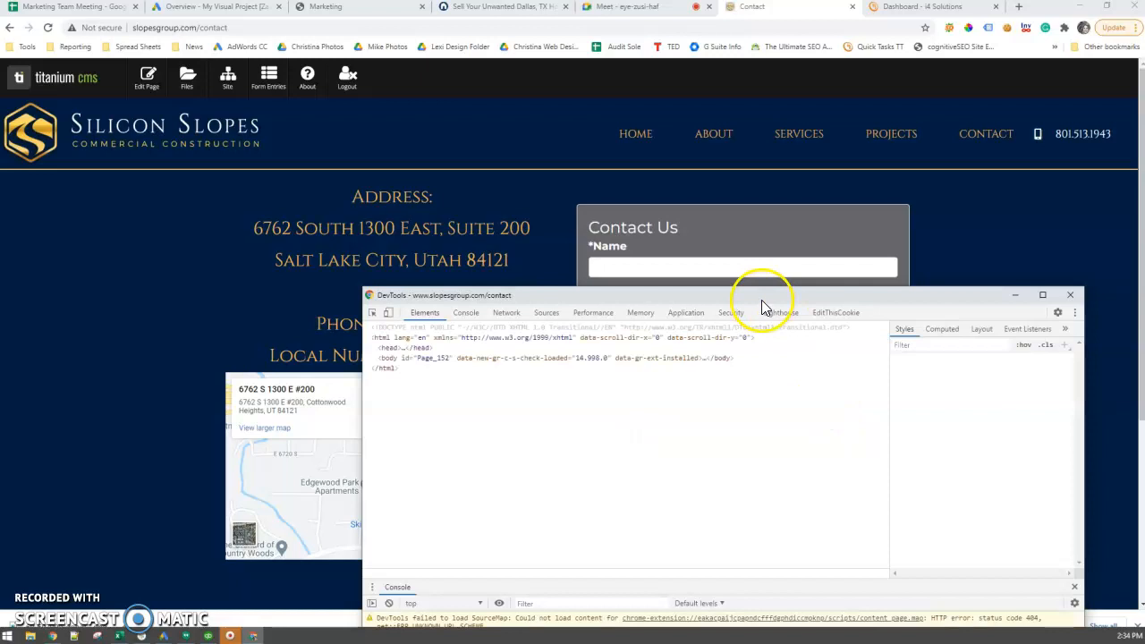
drag(764, 297, 505, 173)
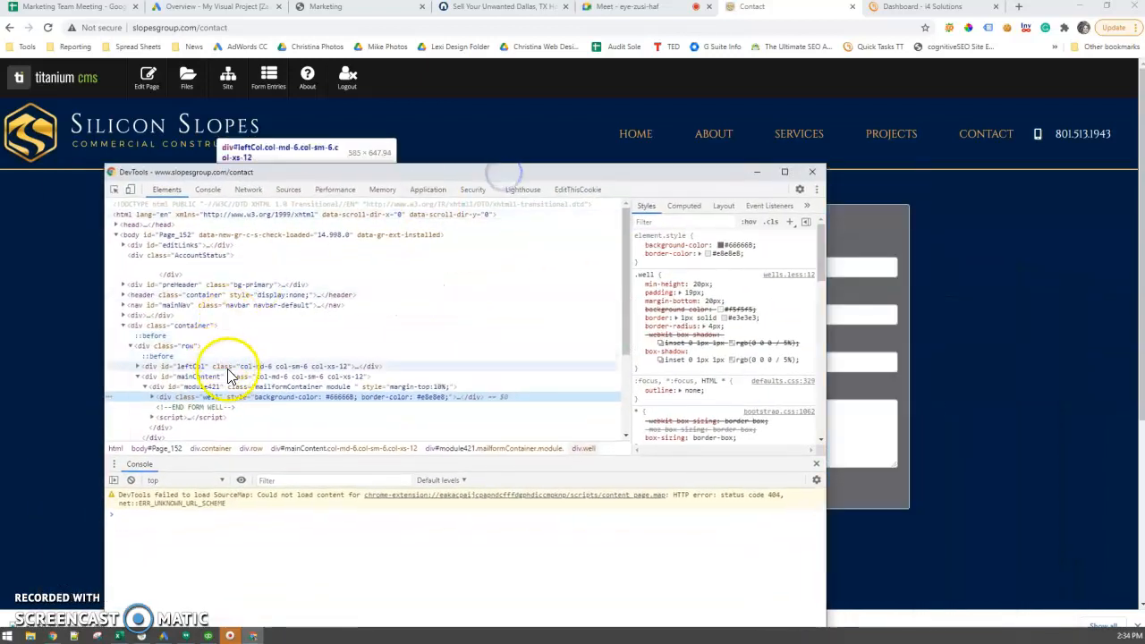
click(153, 399)
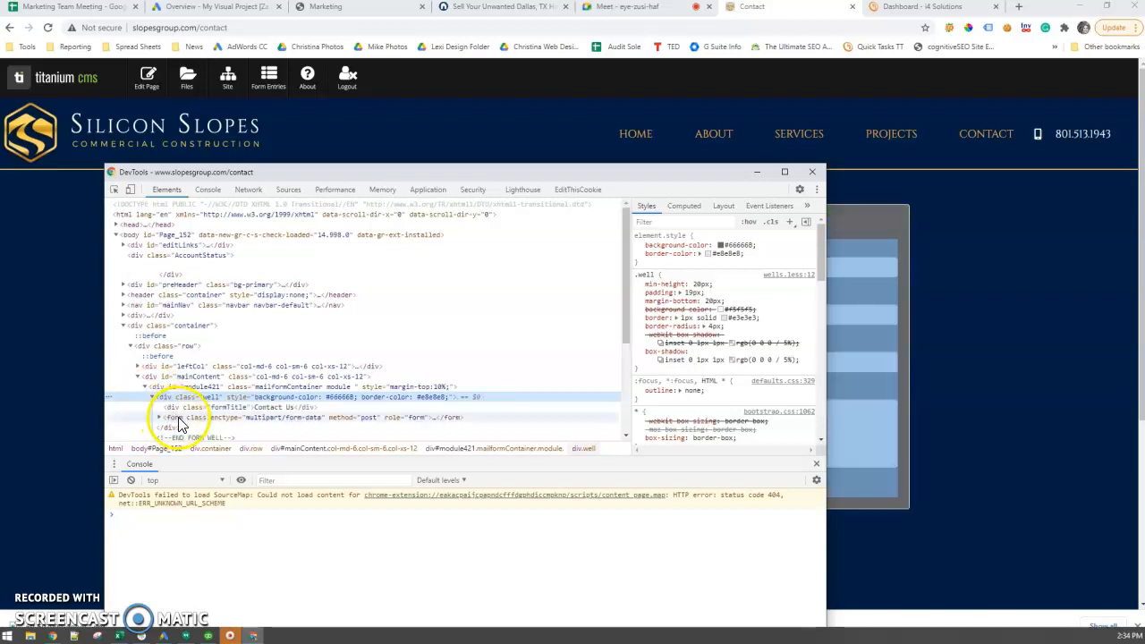
click(184, 419)
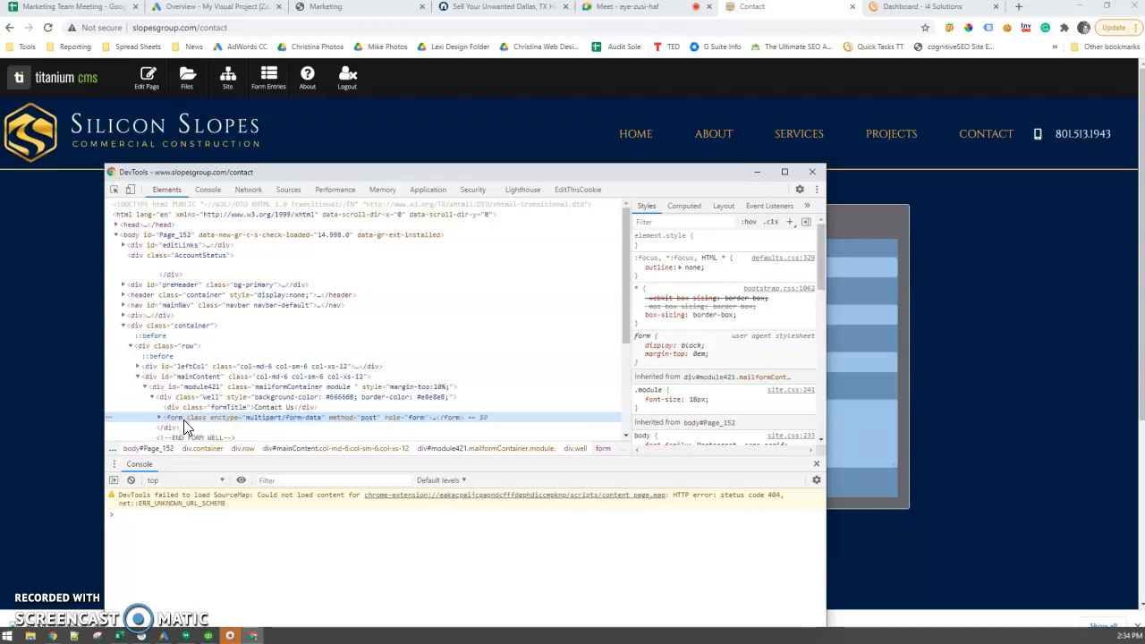
scroll(388, 314, down, 3)
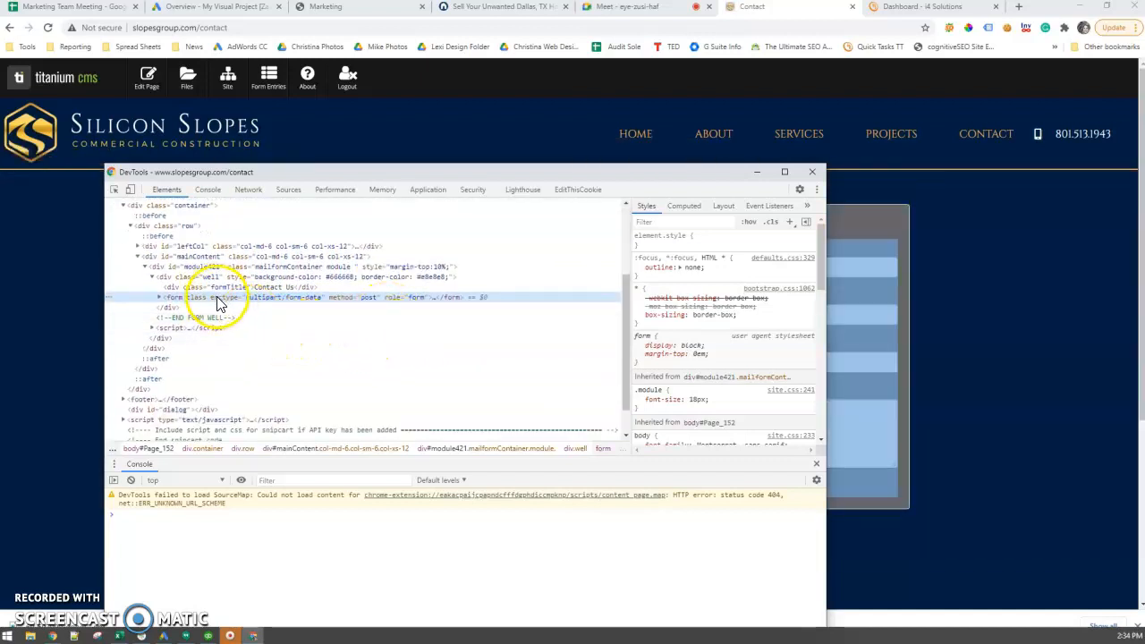
- Open the module421 mail form container as editable HTML, copy its entire code including the submit script, and close the inspector
click(168, 267)
right_click(164, 268)
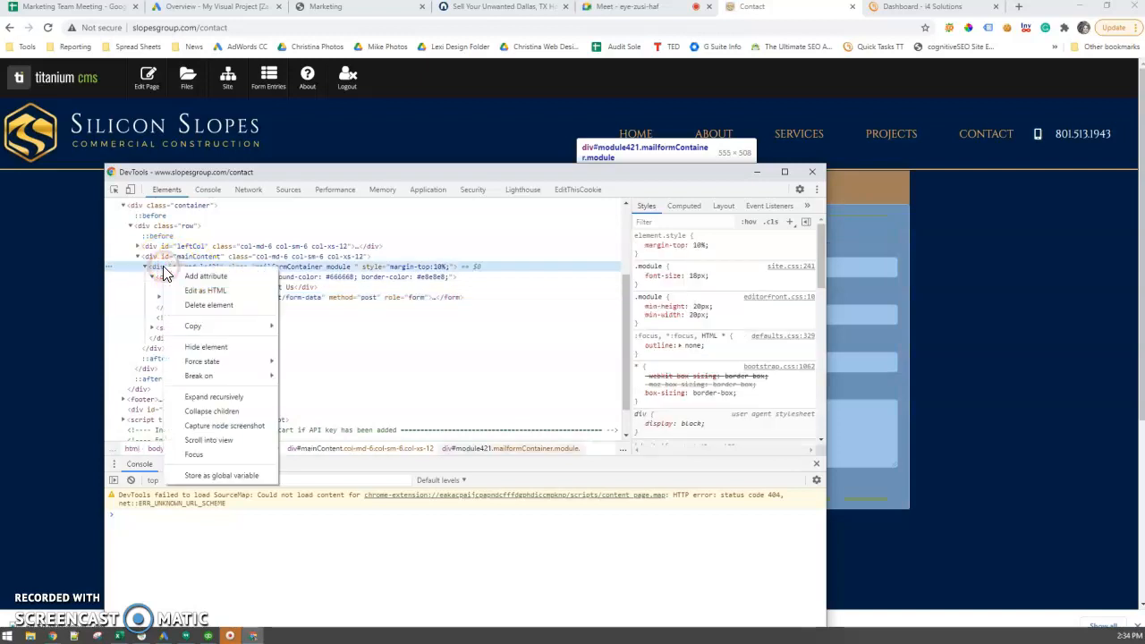
click(203, 296)
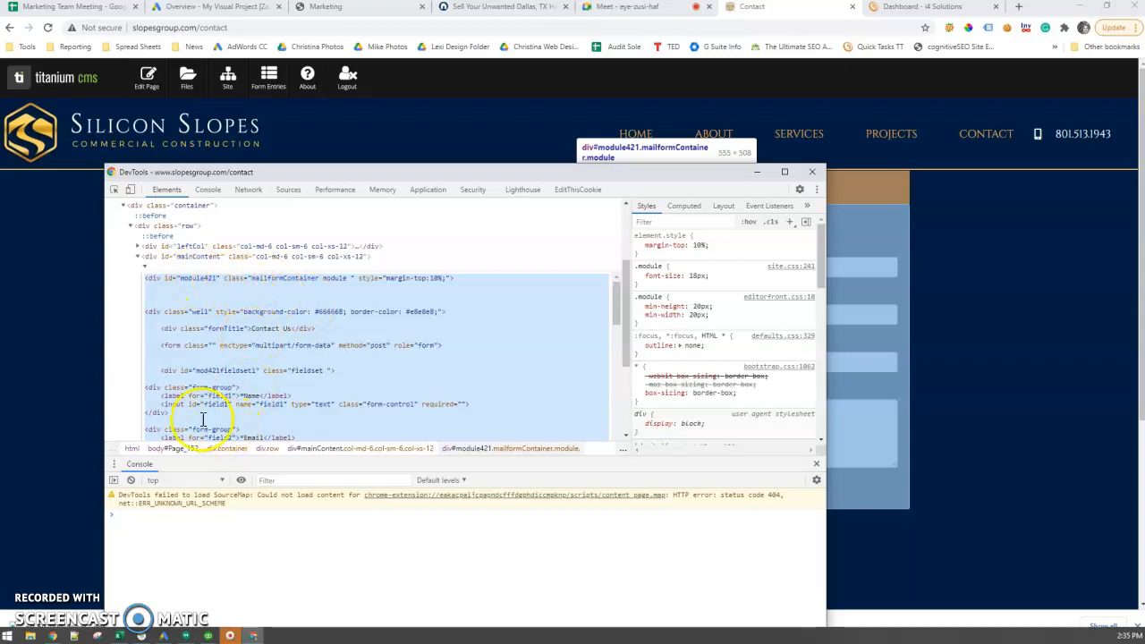
scroll(299, 311, down, 10)
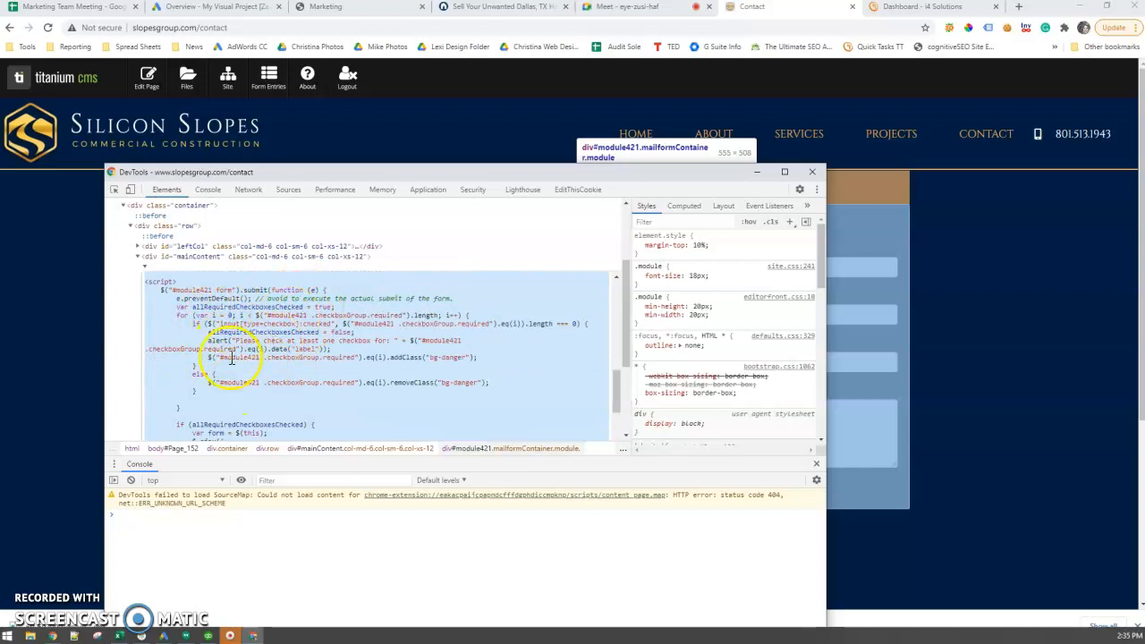
scroll(278, 395, down, 3)
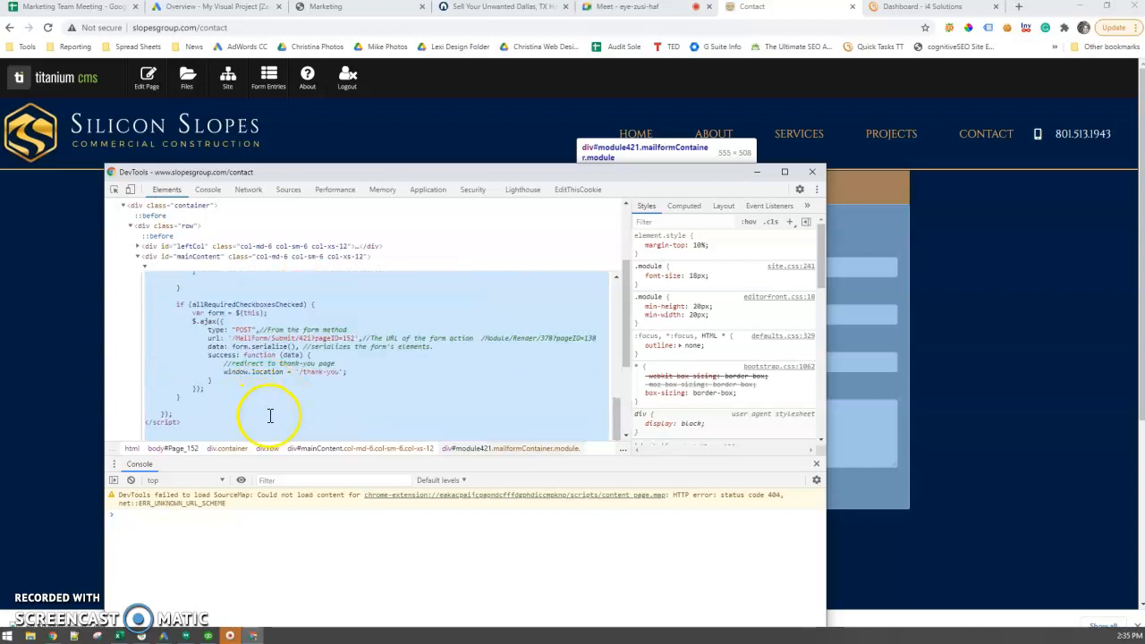
scroll(295, 358, down, 3)
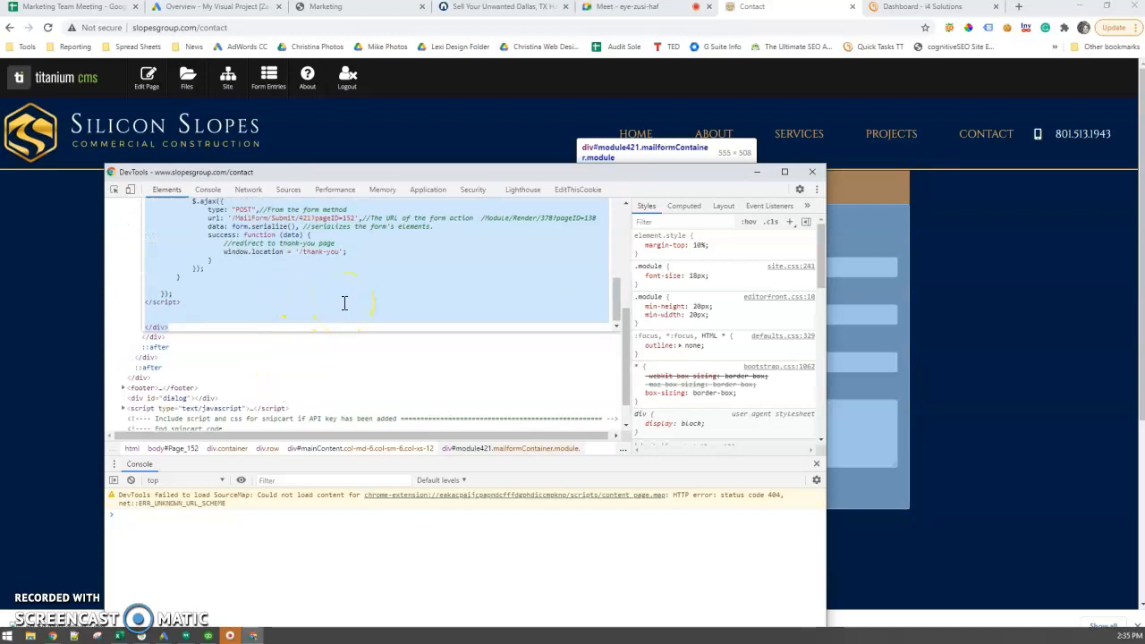
click(811, 171)
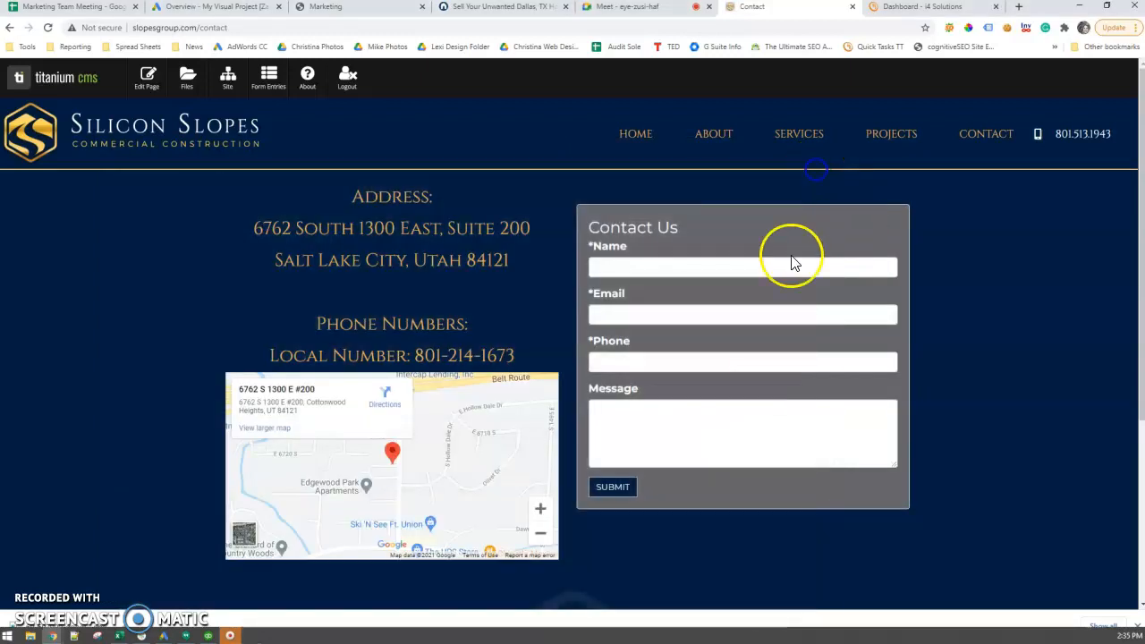
- Edit the Contact page and add a Custom Code module below the contact form, containing the copied form code
click(138, 73)
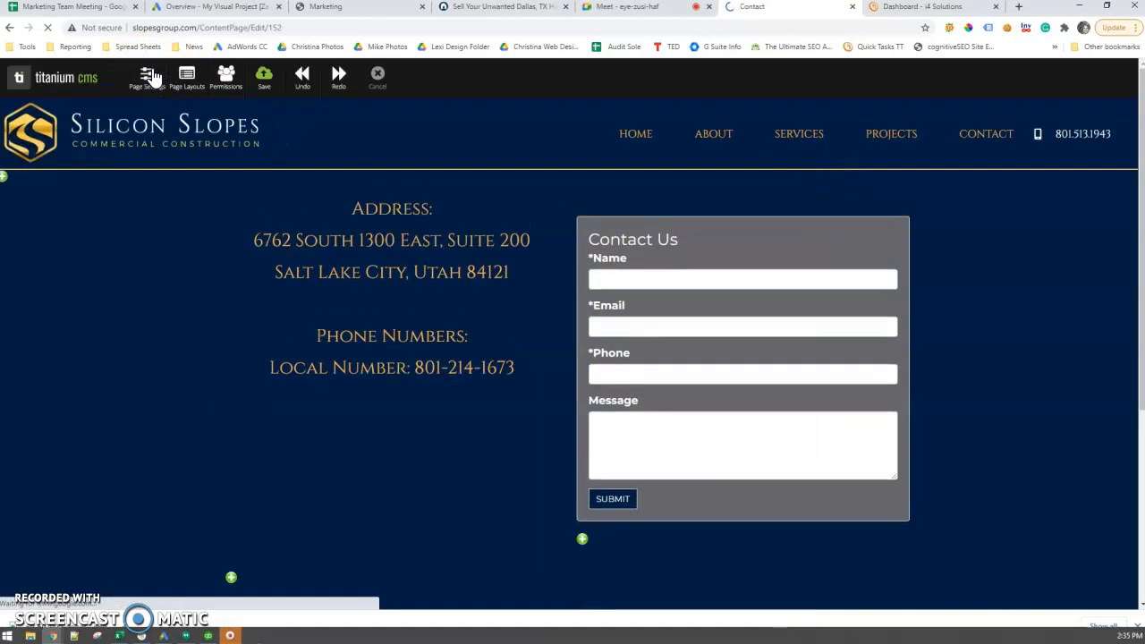
scroll(716, 340, down, 3)
click(584, 240)
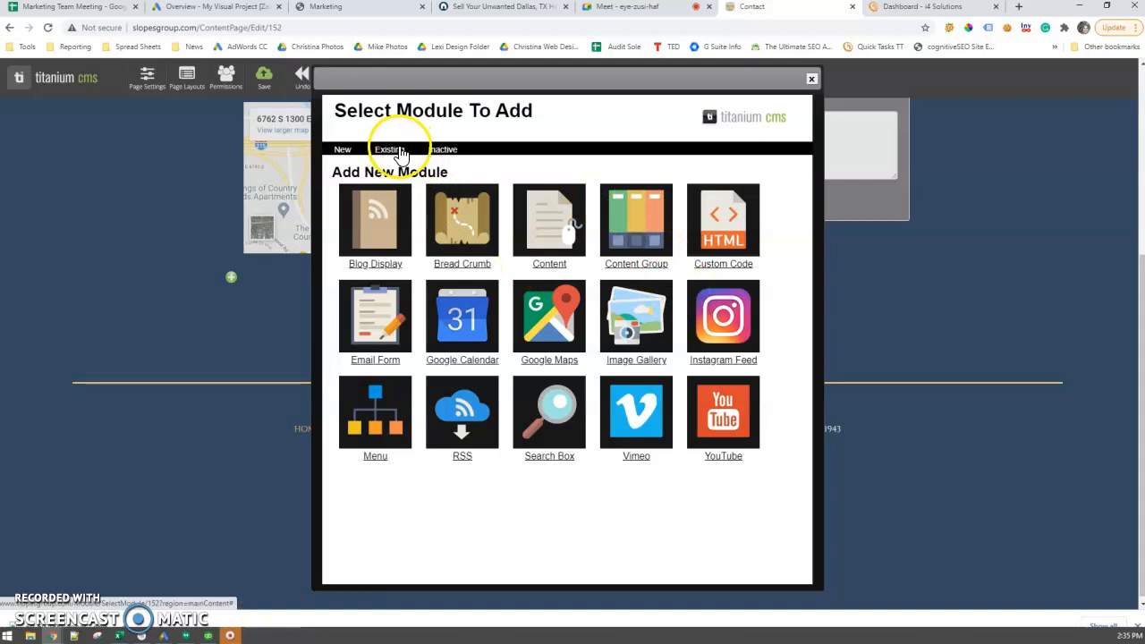
click(702, 259)
click(480, 213)
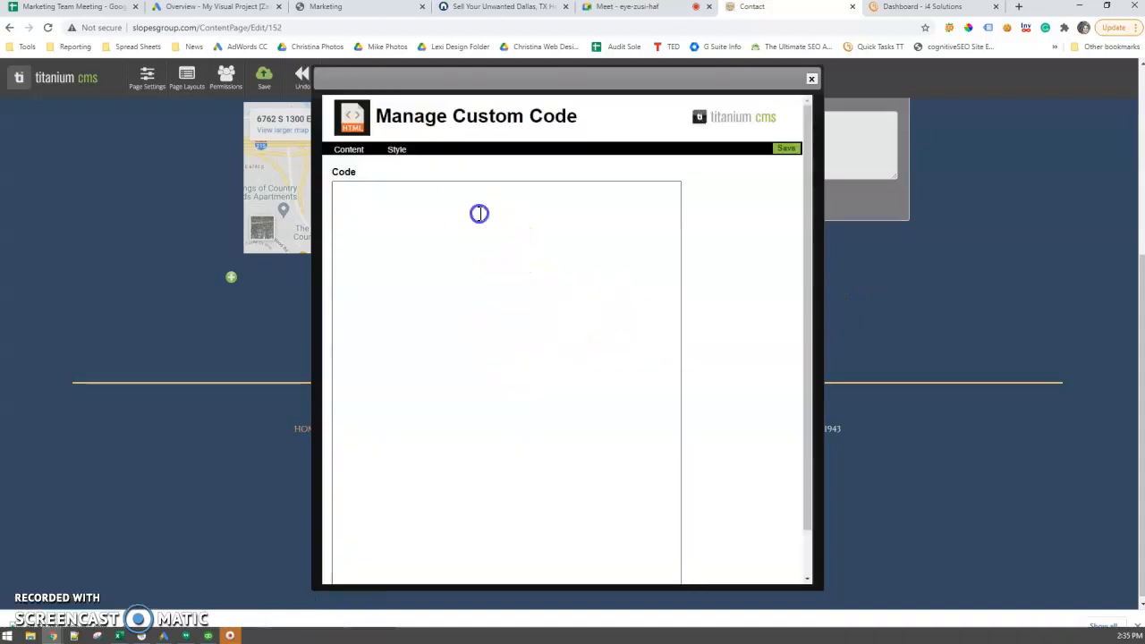
key(ctrl+v)
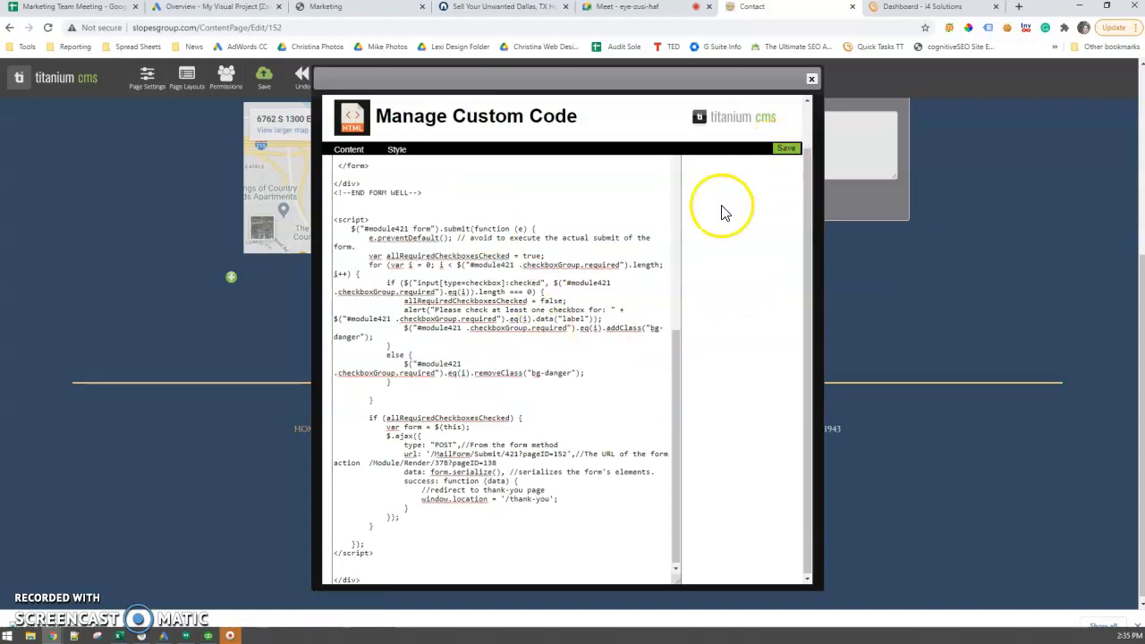
- Set the form tag's class to "WCform" in the custom code, save the module and check it on the page
scroll(468, 384, up, 10)
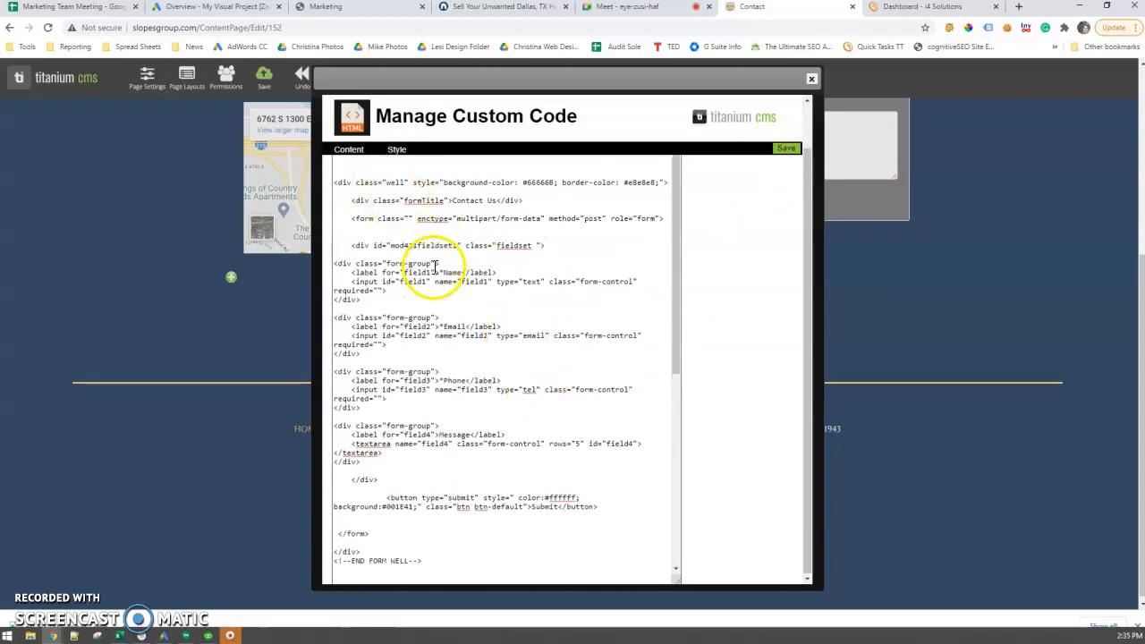
click(410, 218)
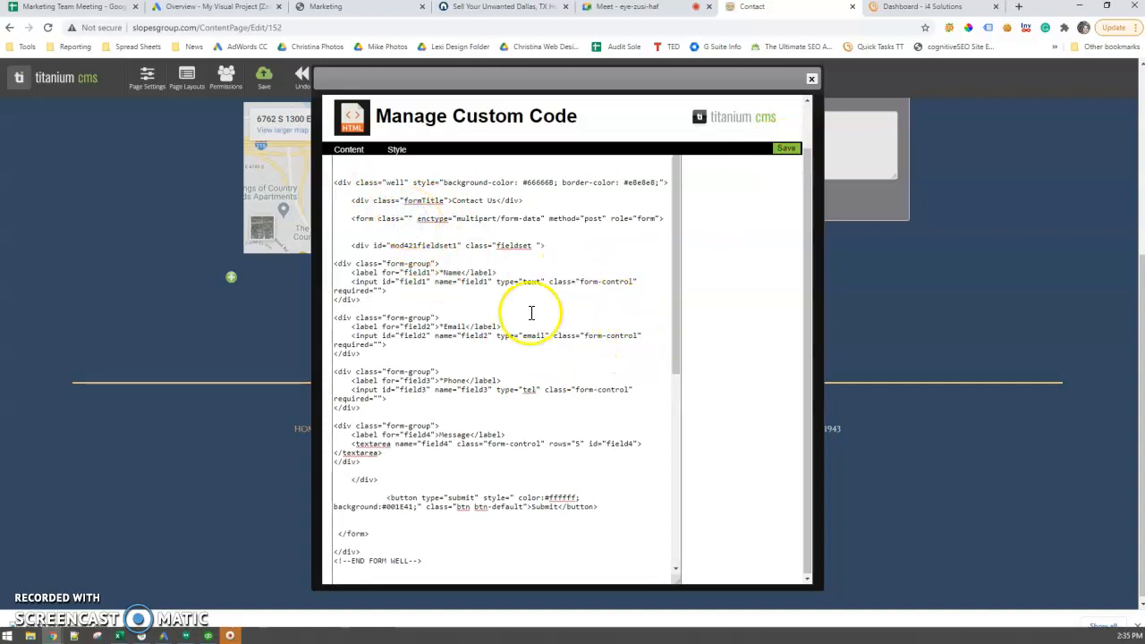
text(WC)
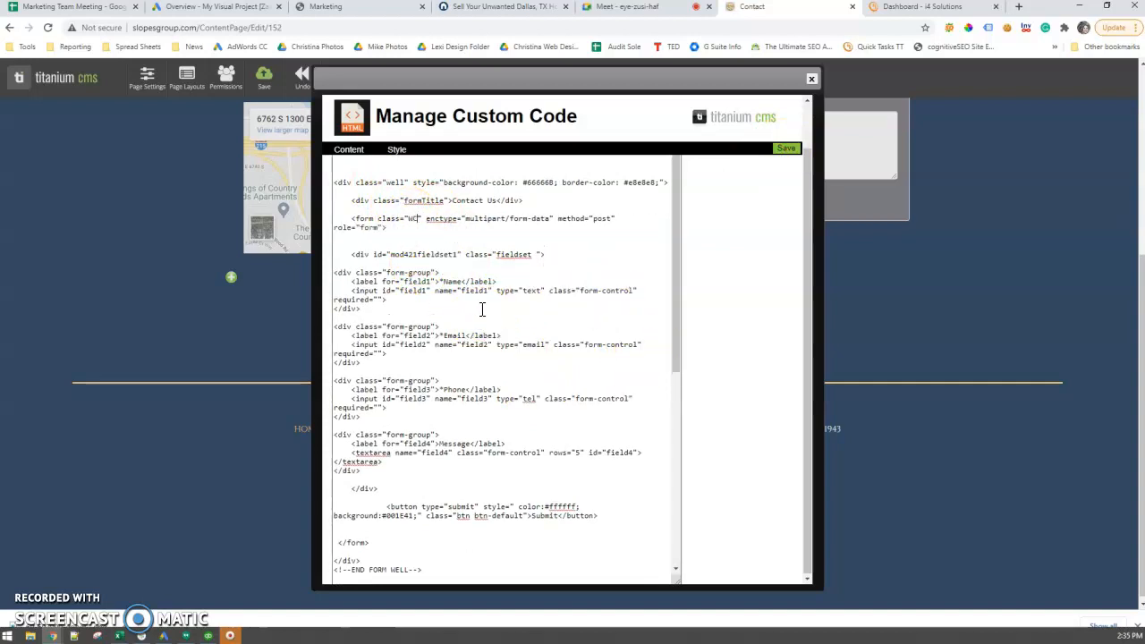
text(form)
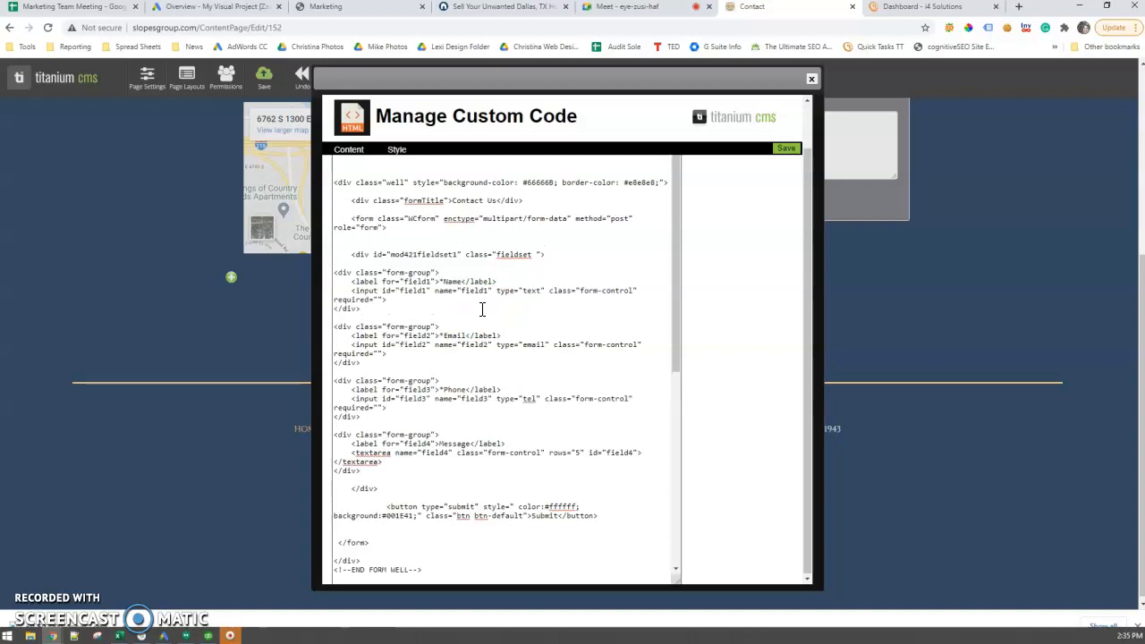
click(787, 149)
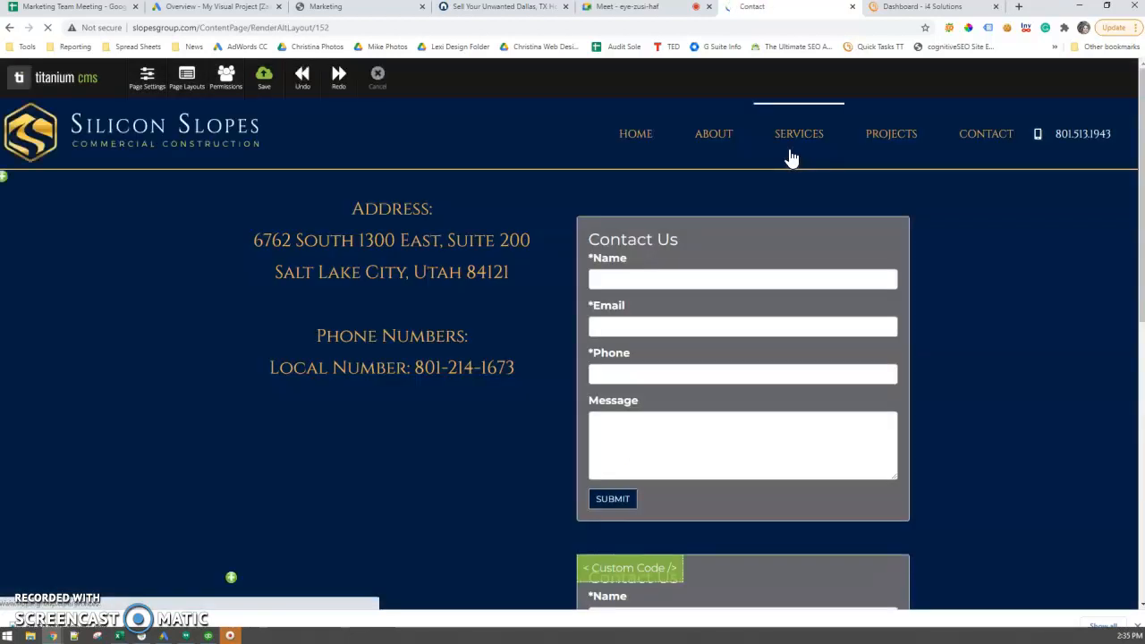
scroll(782, 256, down, 4)
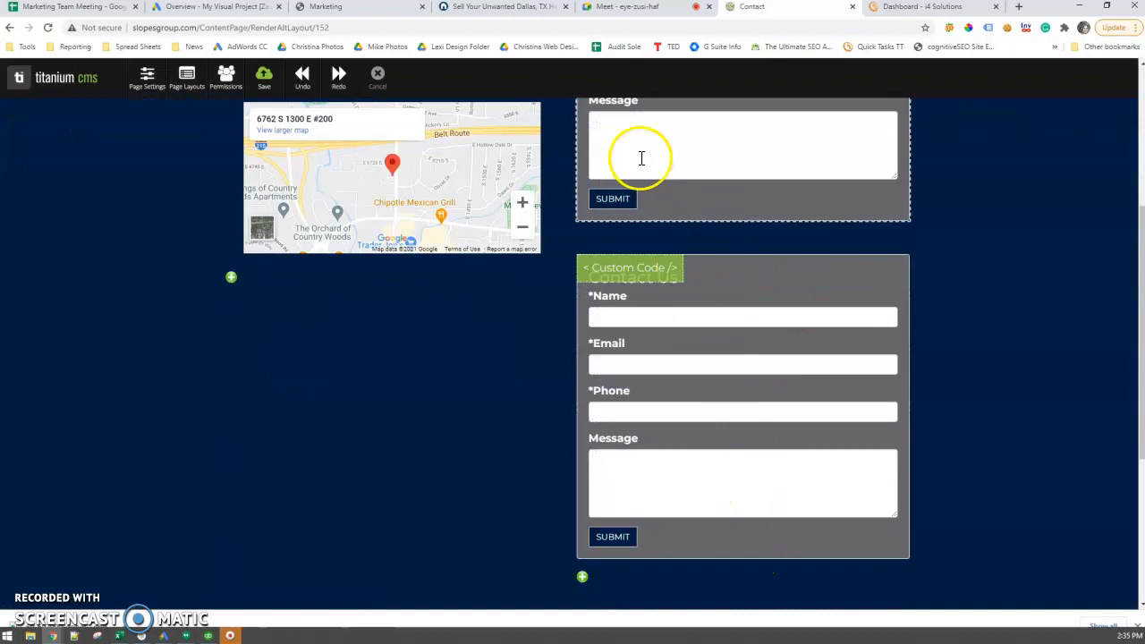
scroll(1014, 447, up, 1)
scroll(1014, 439, up, 3)
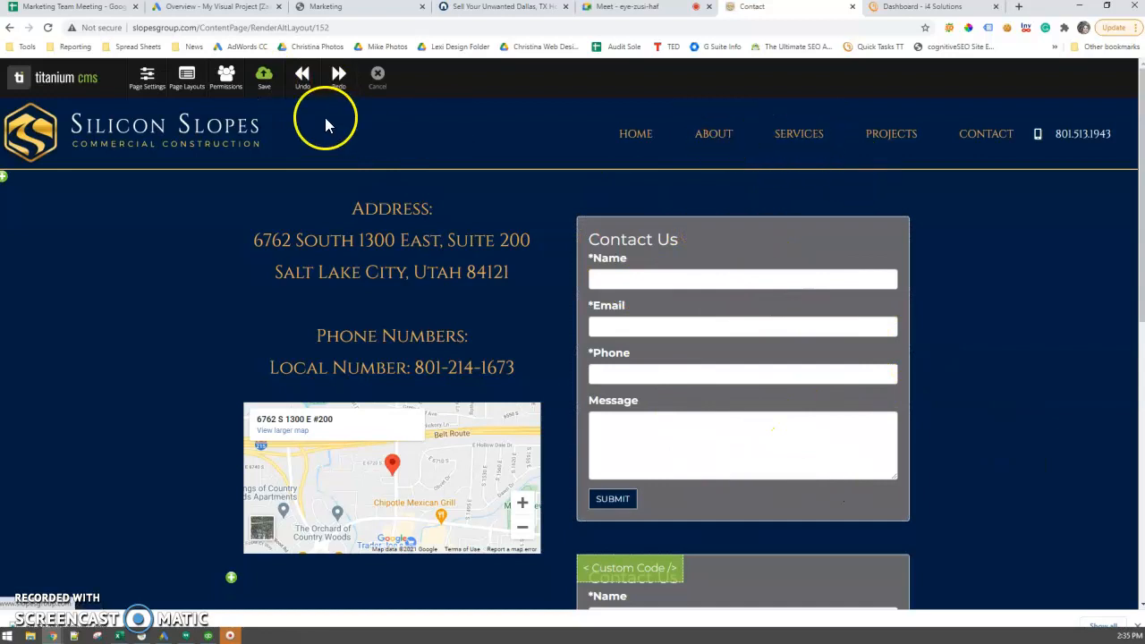
- Open the site's About page in a separate browser tab and create a new page from the site view
right_click(741, 136)
click(754, 147)
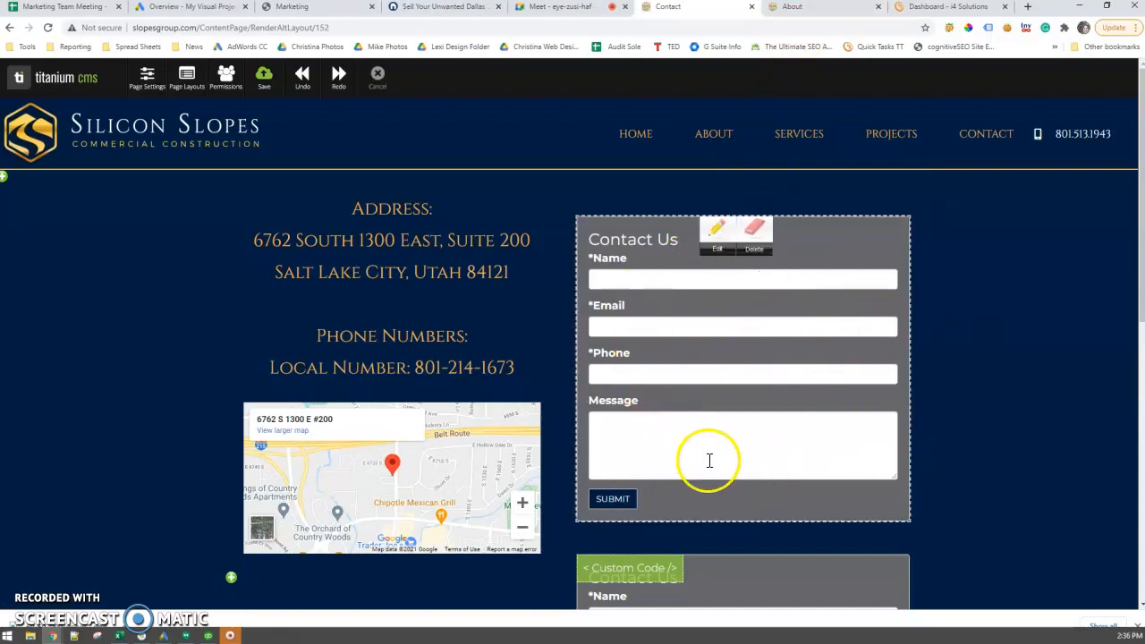
click(805, 7)
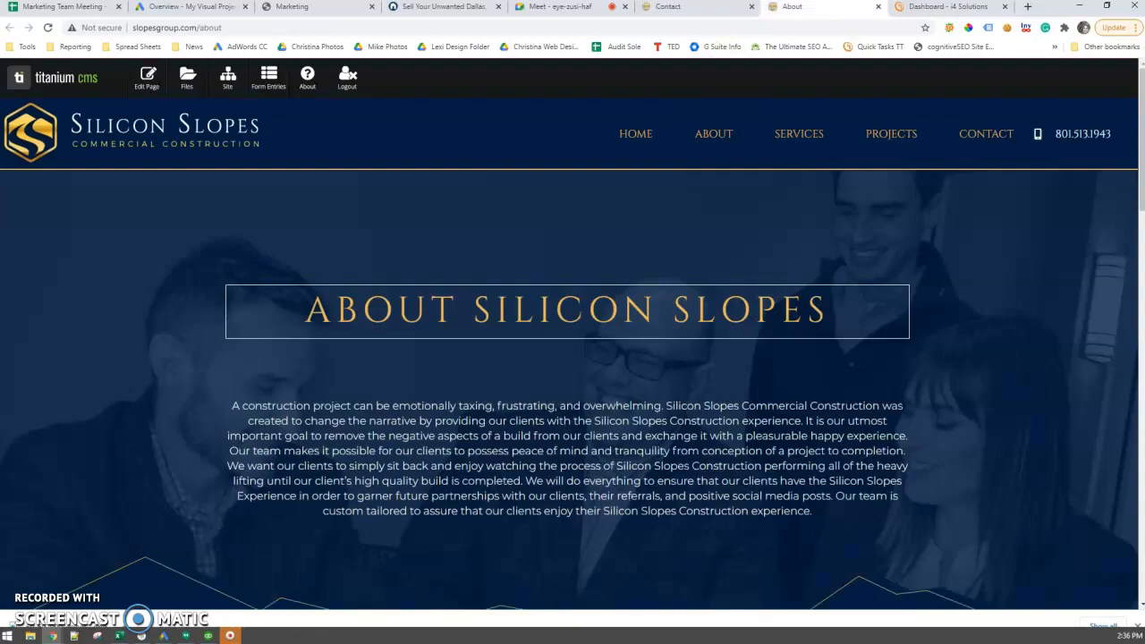
mouse_move(234, 89)
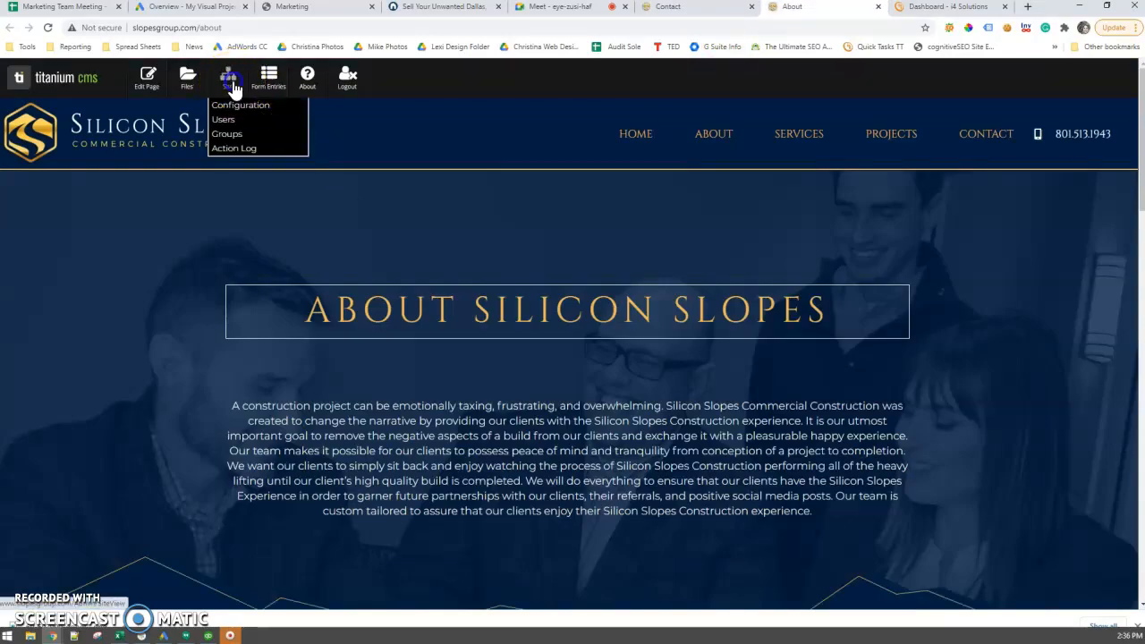
click(234, 85)
mouse_move(408, 175)
click(424, 241)
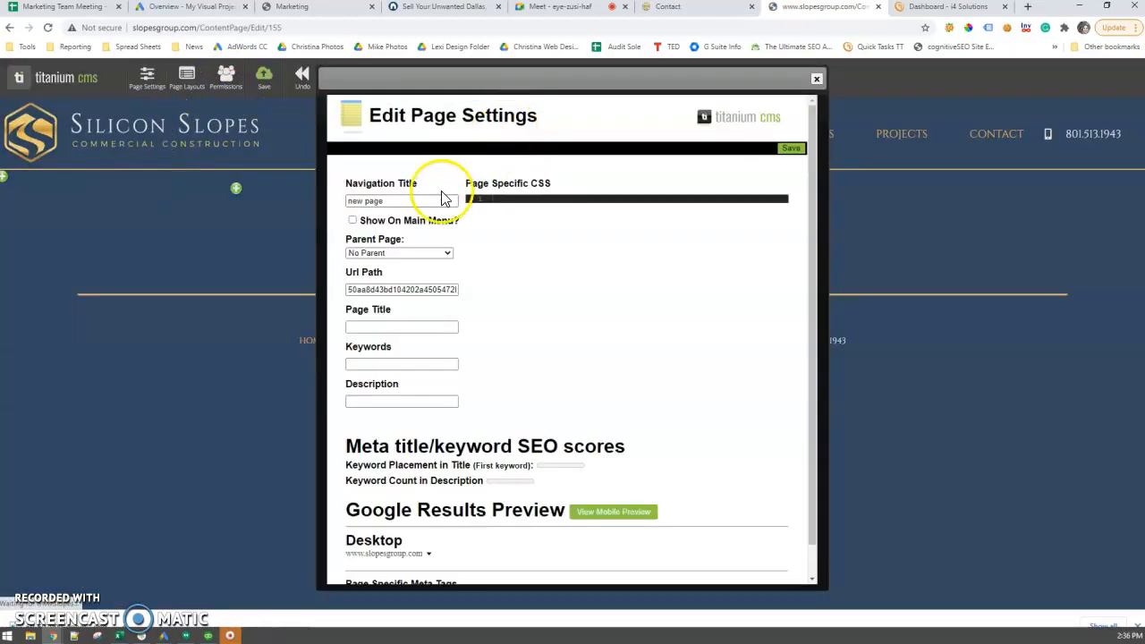
- Title the new page "Forms DO NOT DELETE", make Contact Us its parent, set the URL path to "hidnfrm" and save the settings
click(426, 200)
text(Forms DO NOT DELETE)
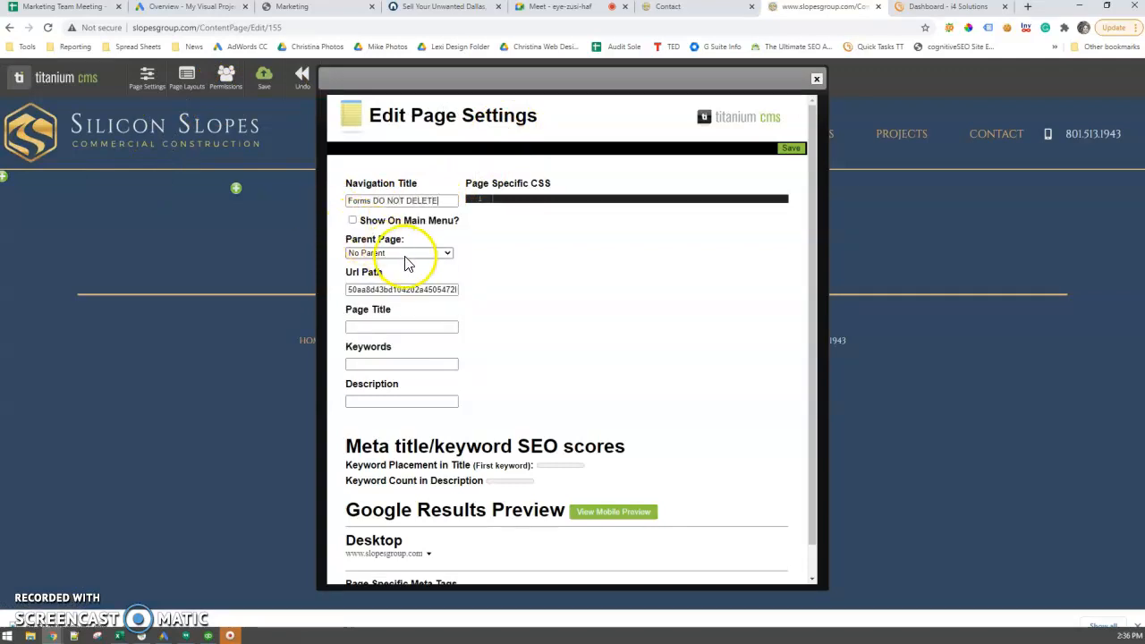
click(439, 253)
click(414, 285)
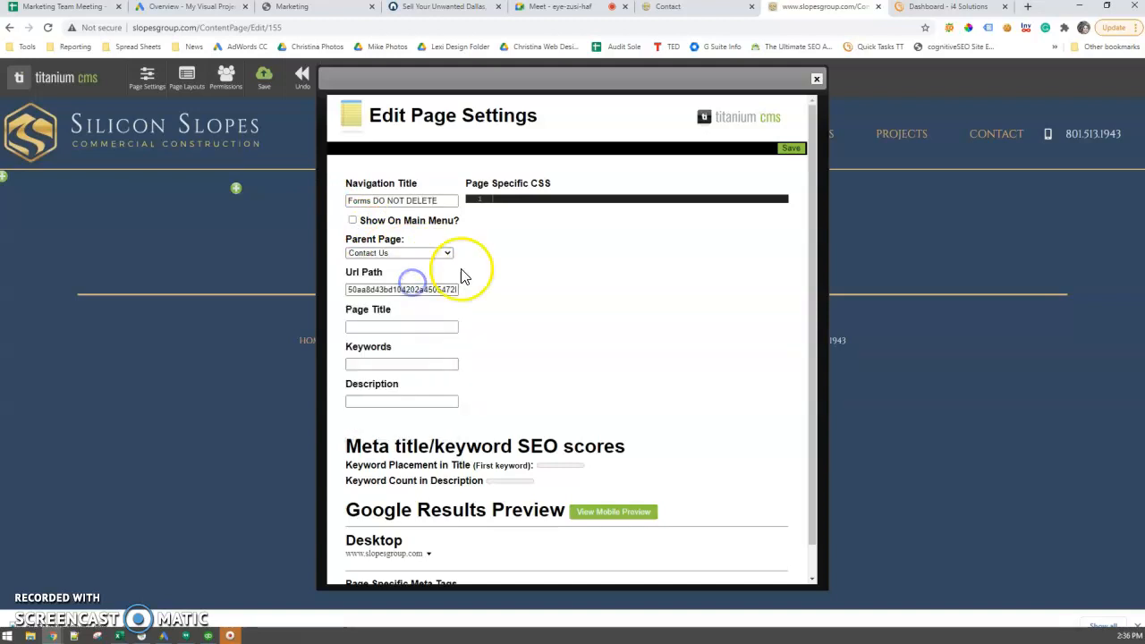
double_click(425, 284)
text(h)
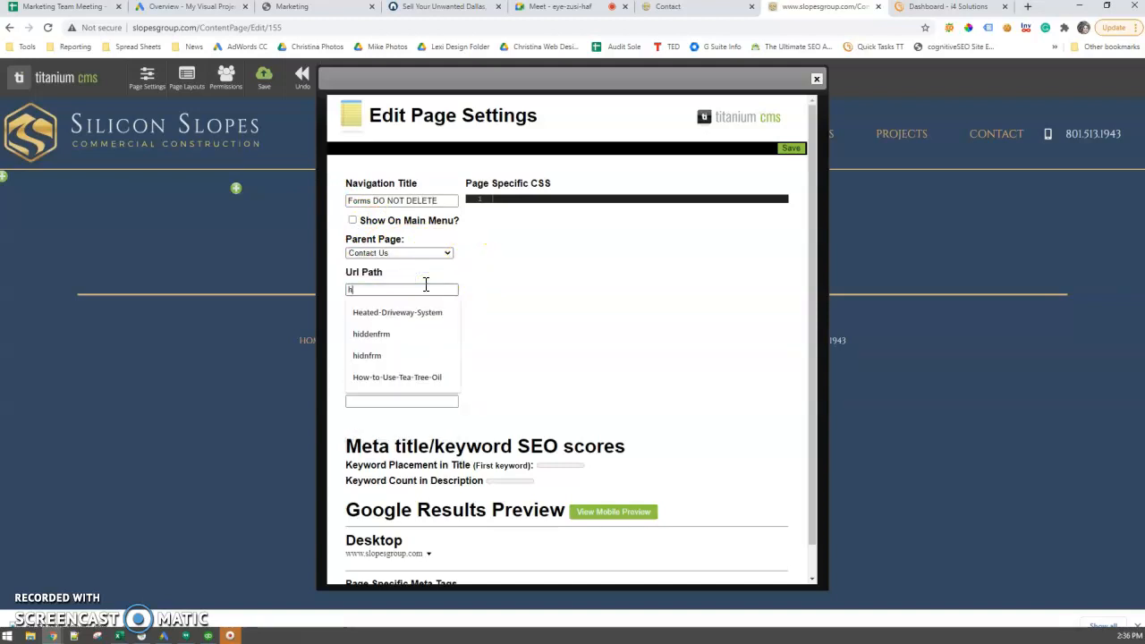
text(idnfrm)
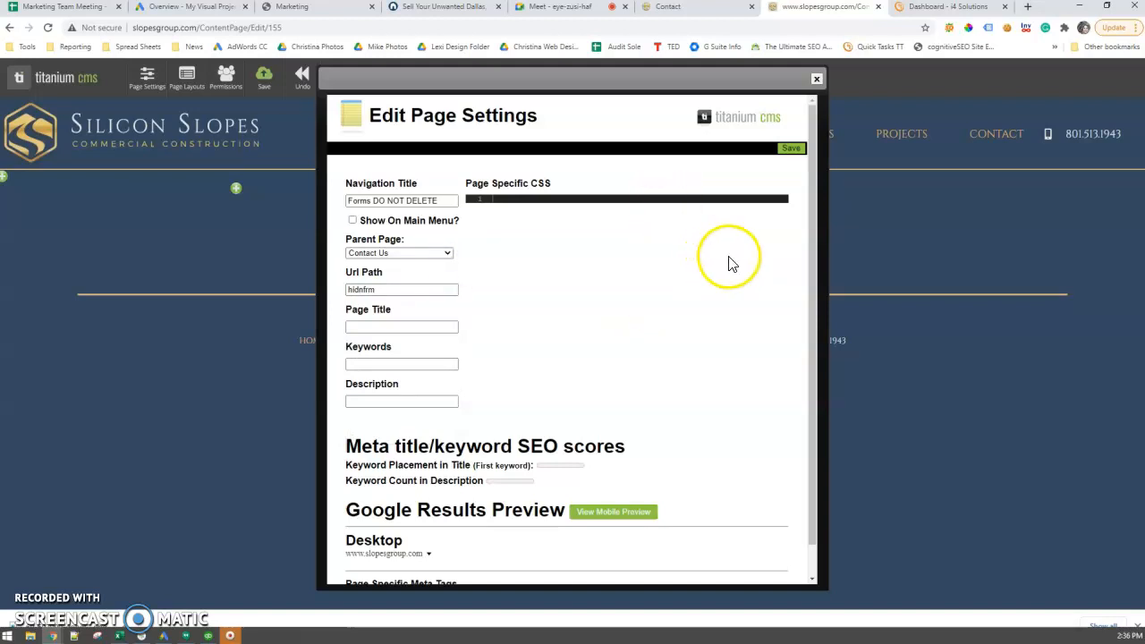
click(792, 149)
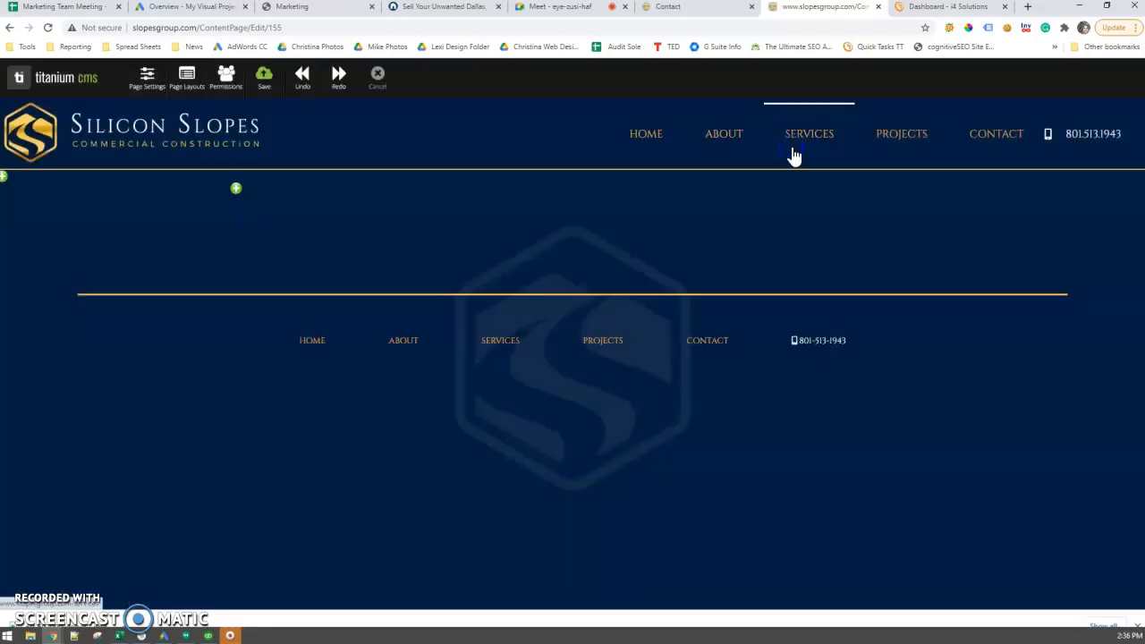
- Add the existing contact form module from the Contact Us page to the new page's main content area
click(236, 188)
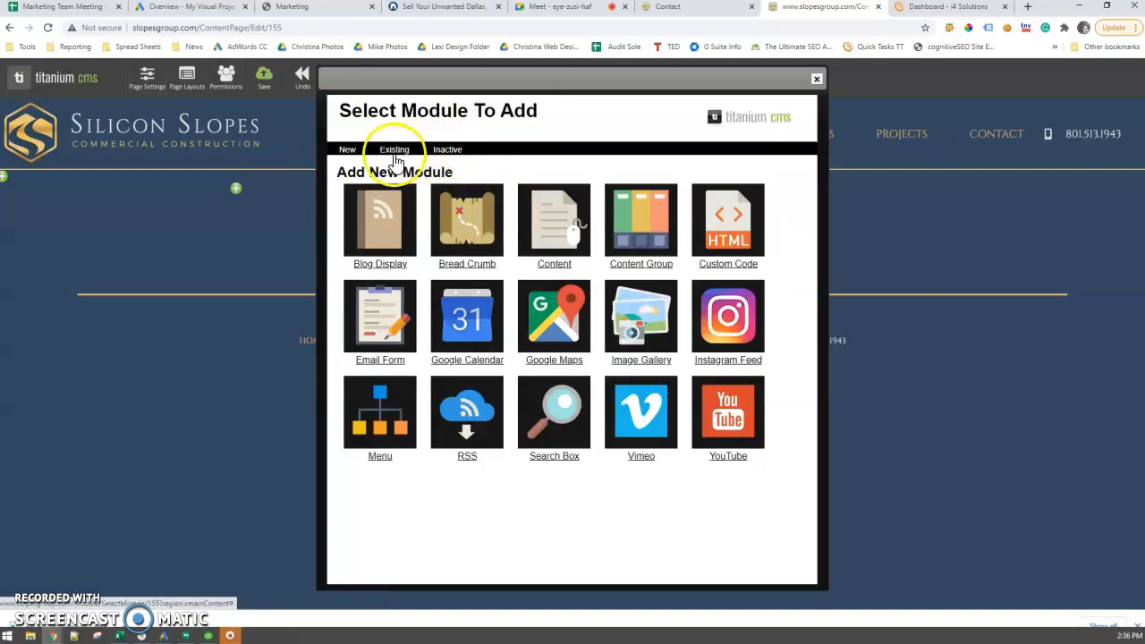
click(393, 150)
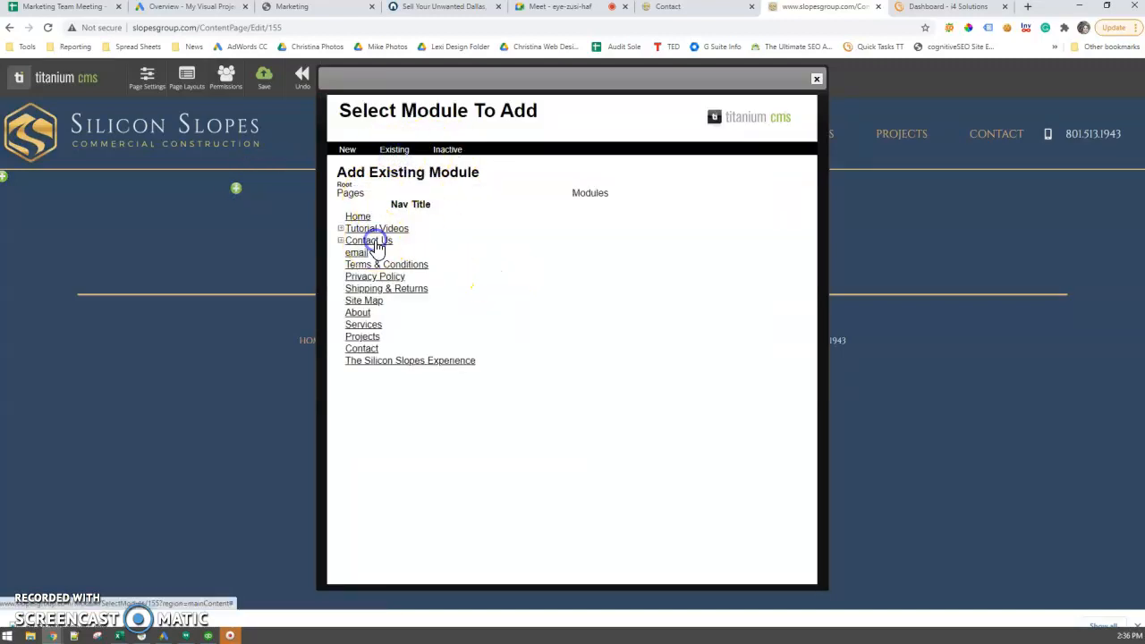
click(371, 240)
click(667, 219)
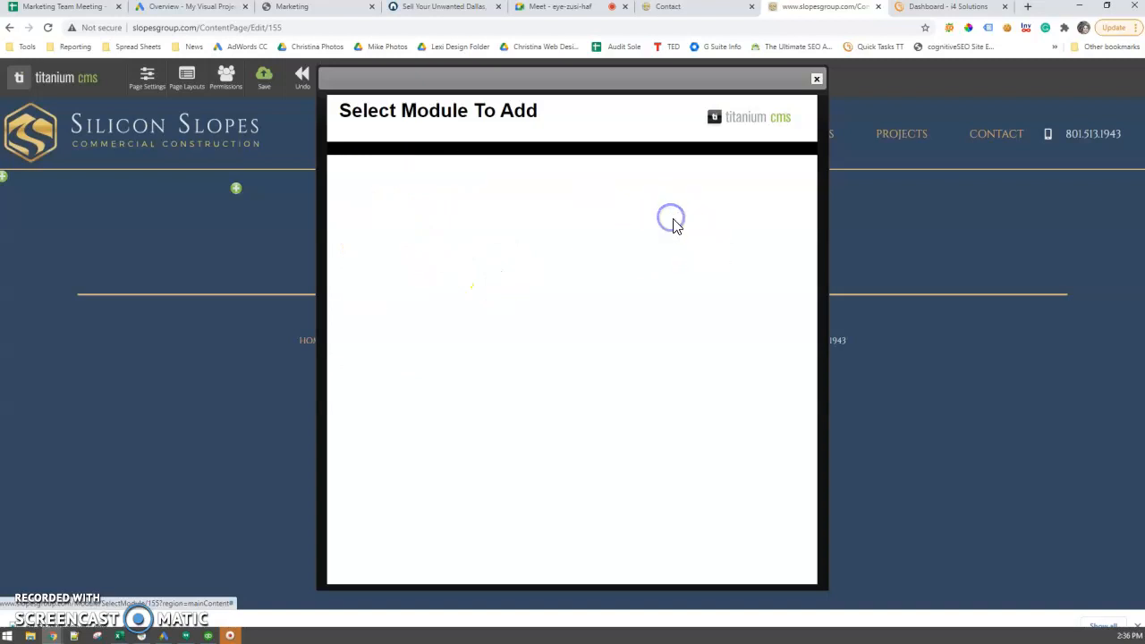
click(805, 151)
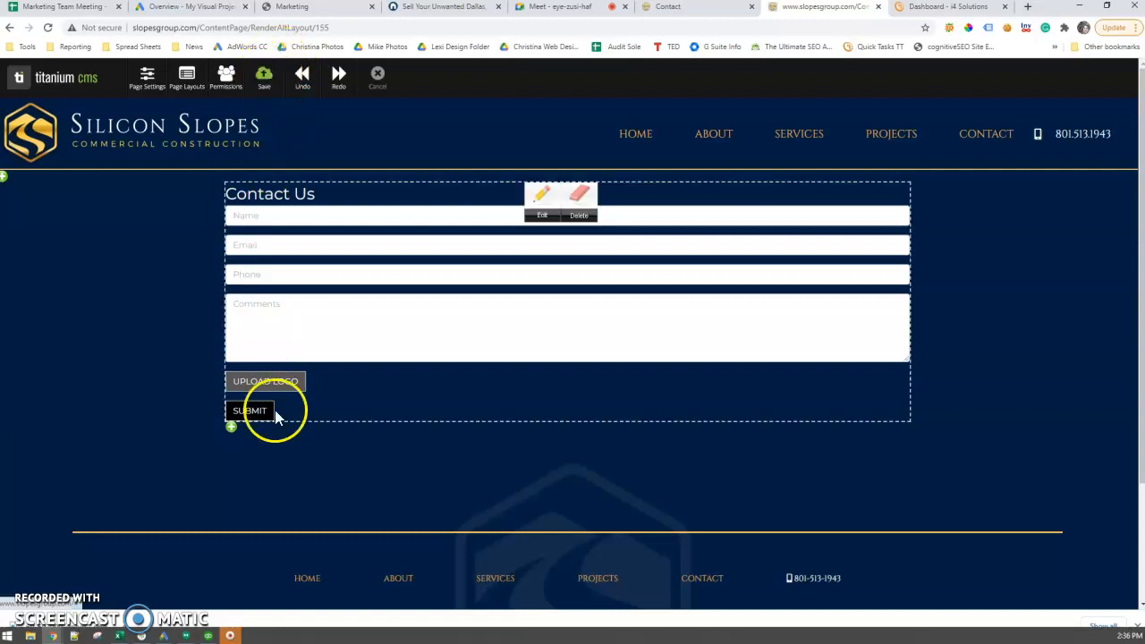
click(231, 427)
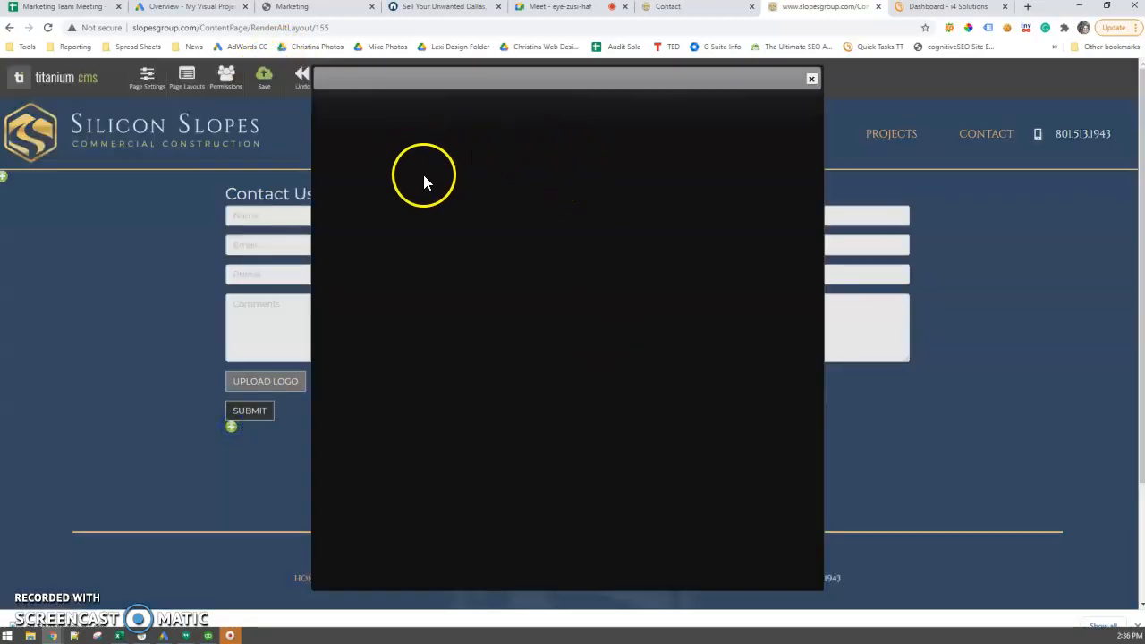
click(390, 150)
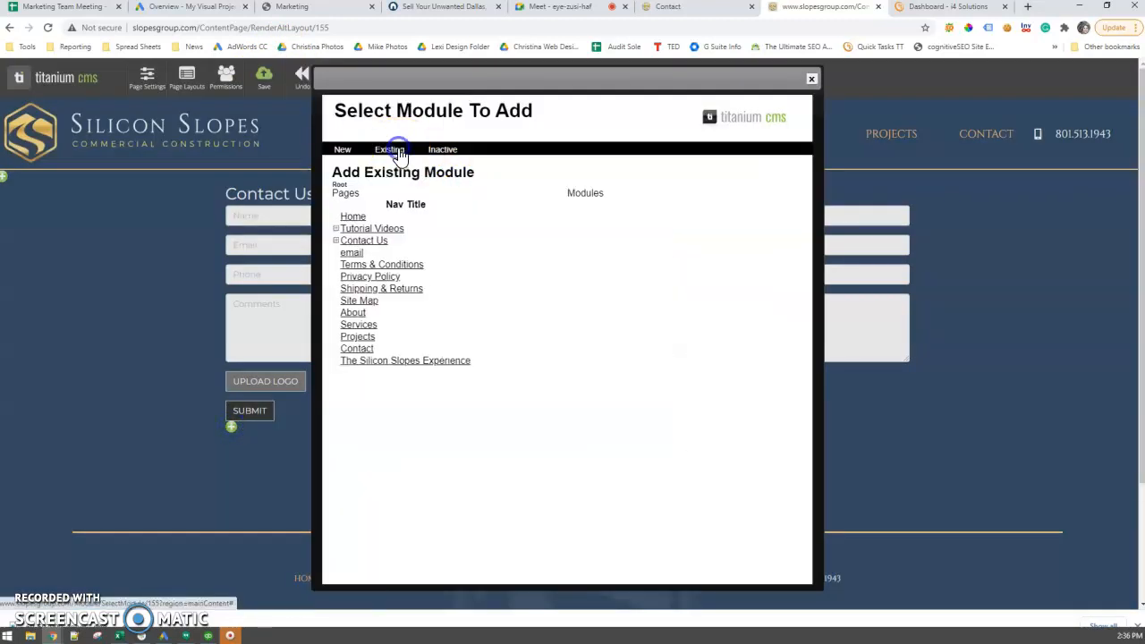
click(363, 240)
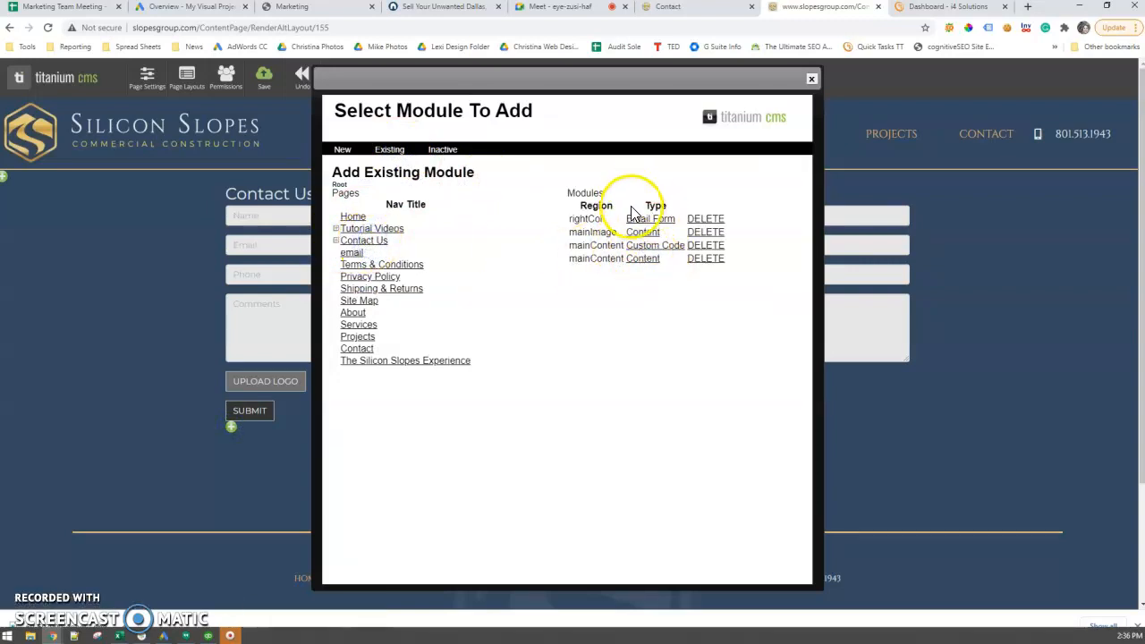
click(812, 79)
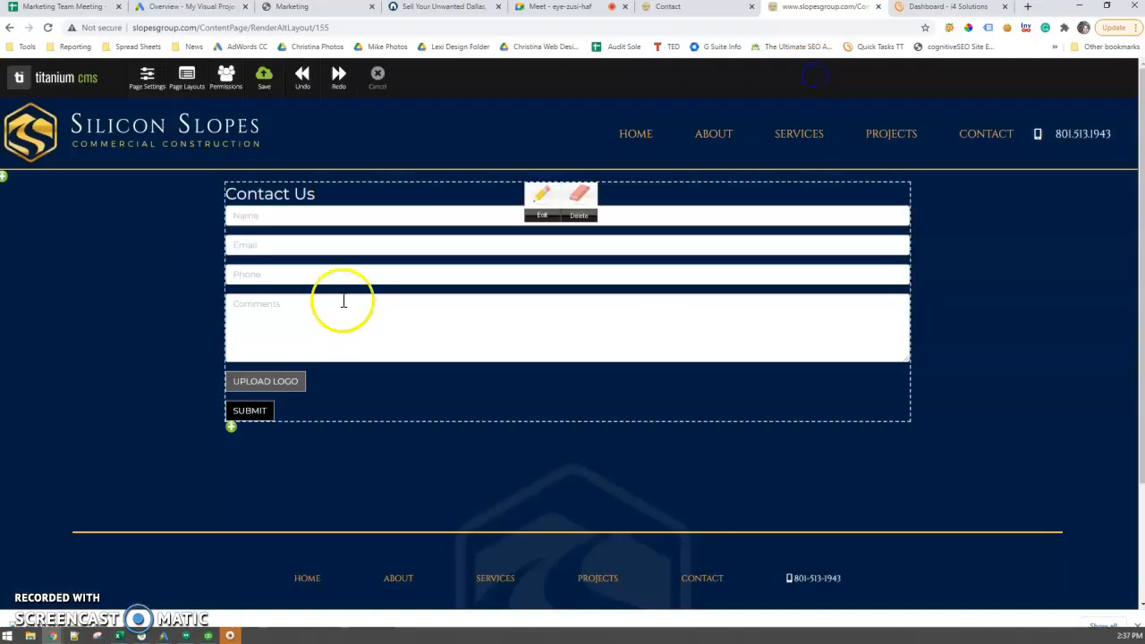
- Save the hidden forms page, and delete the original email form module above the custom code on the Contact page, saving that page too
click(258, 75)
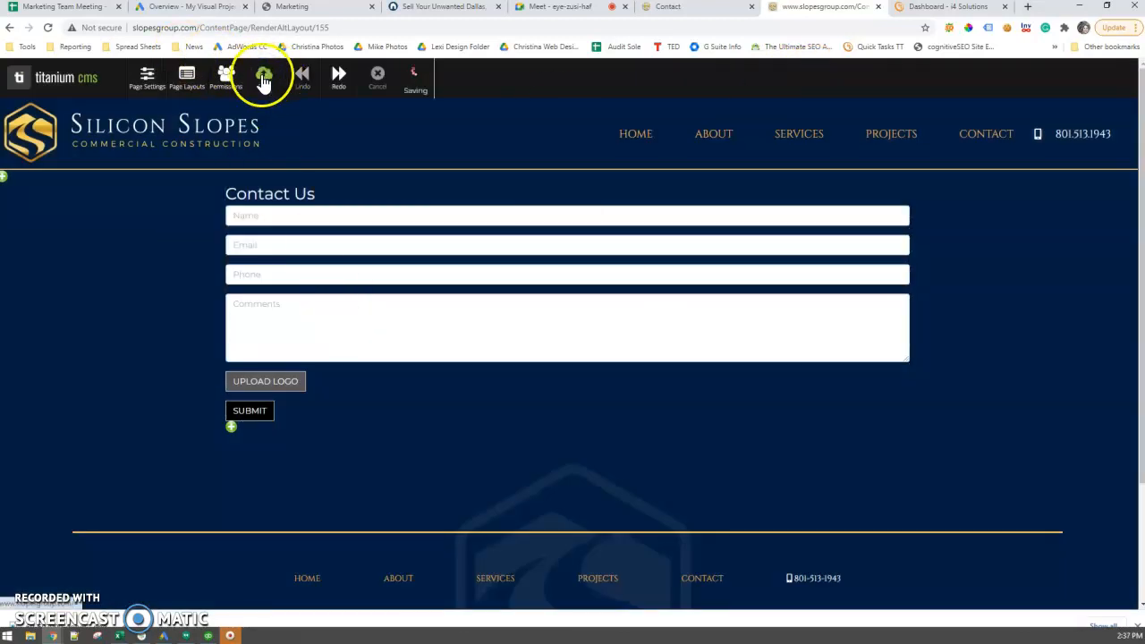
mouse_move(867, 400)
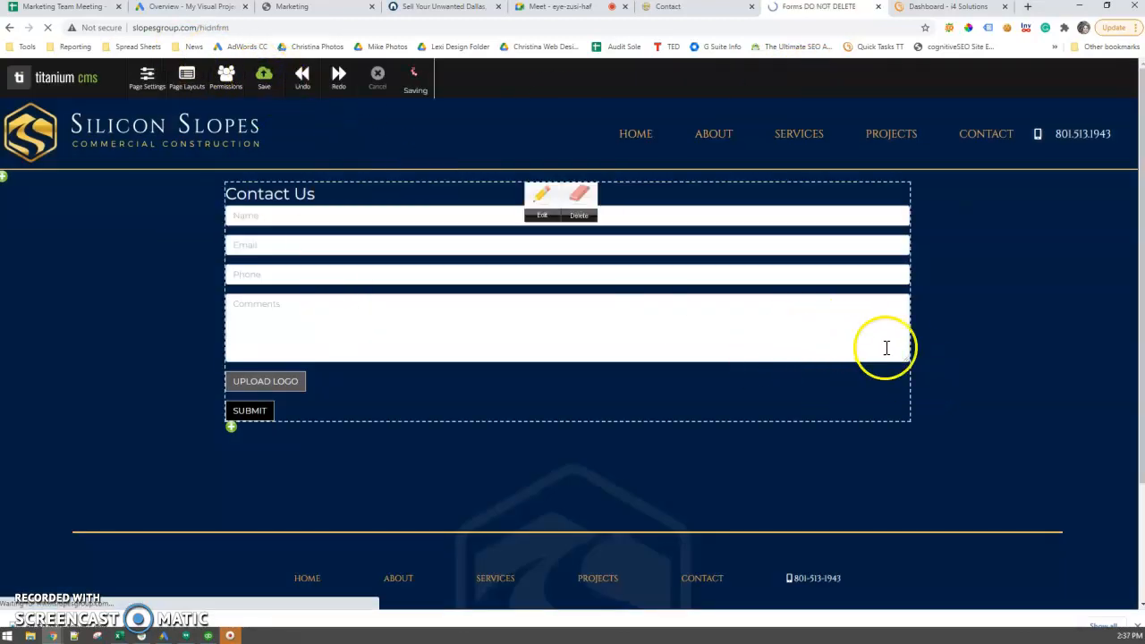
click(680, 7)
mouse_move(754, 319)
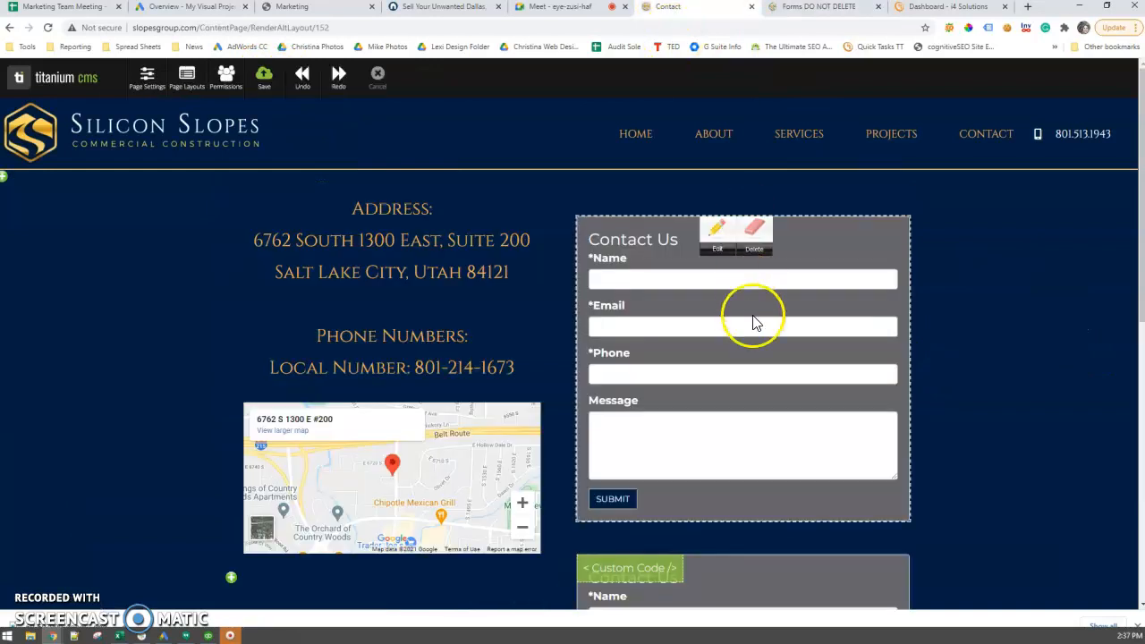
click(755, 232)
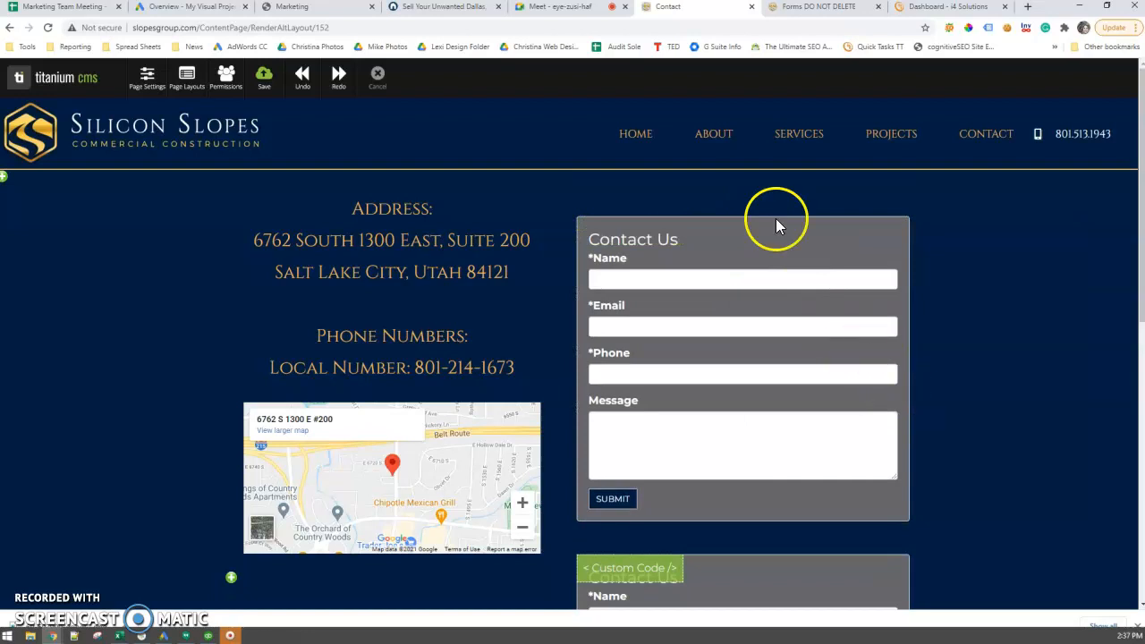
click(756, 235)
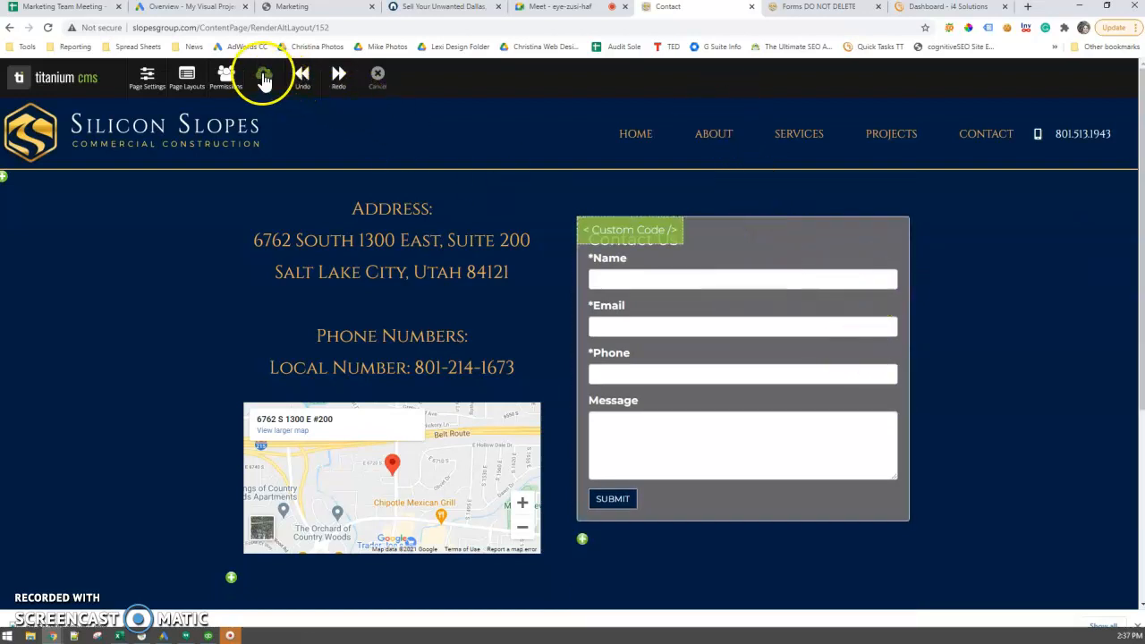
click(264, 79)
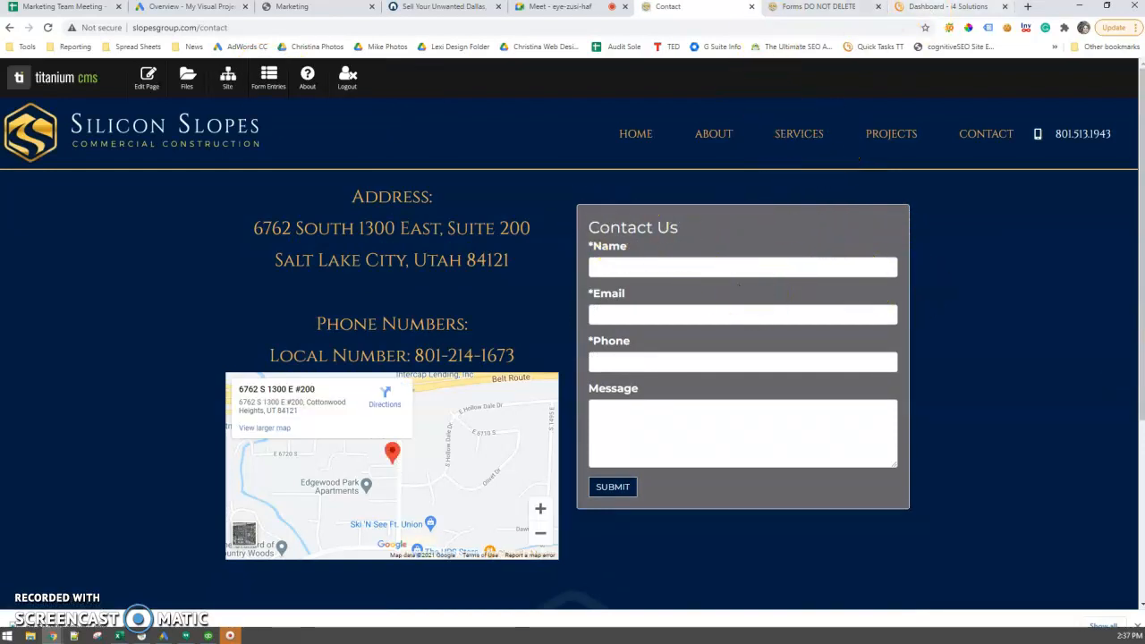
- Switch to i4 Solutions, open the Contact Us form for editing in the web form tracking, and clear its attribute type value
click(923, 15)
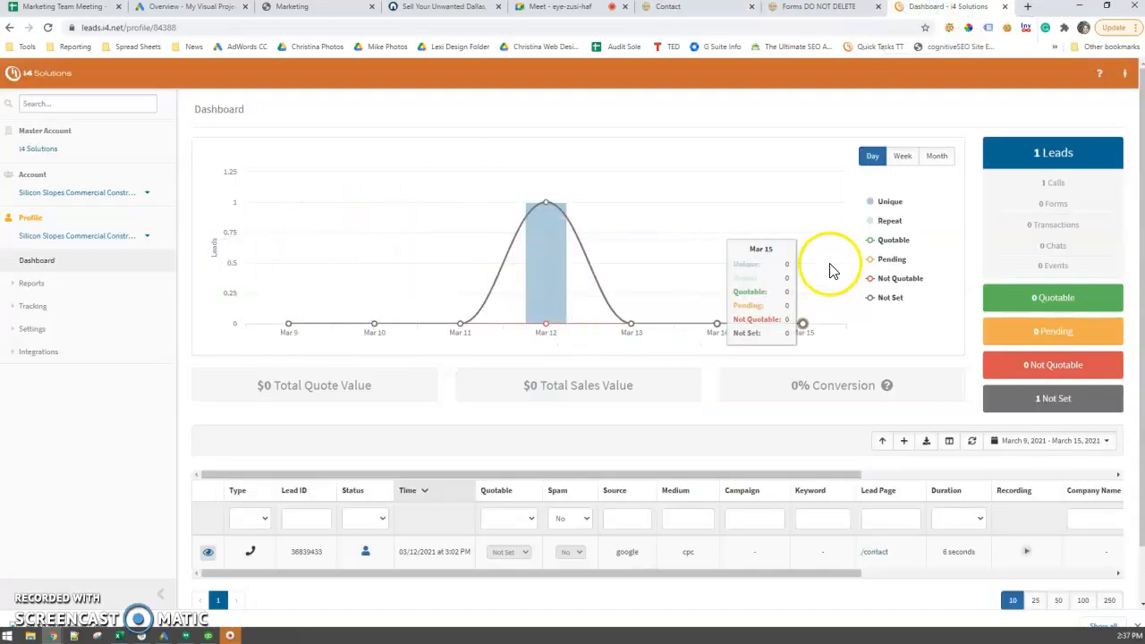
click(38, 308)
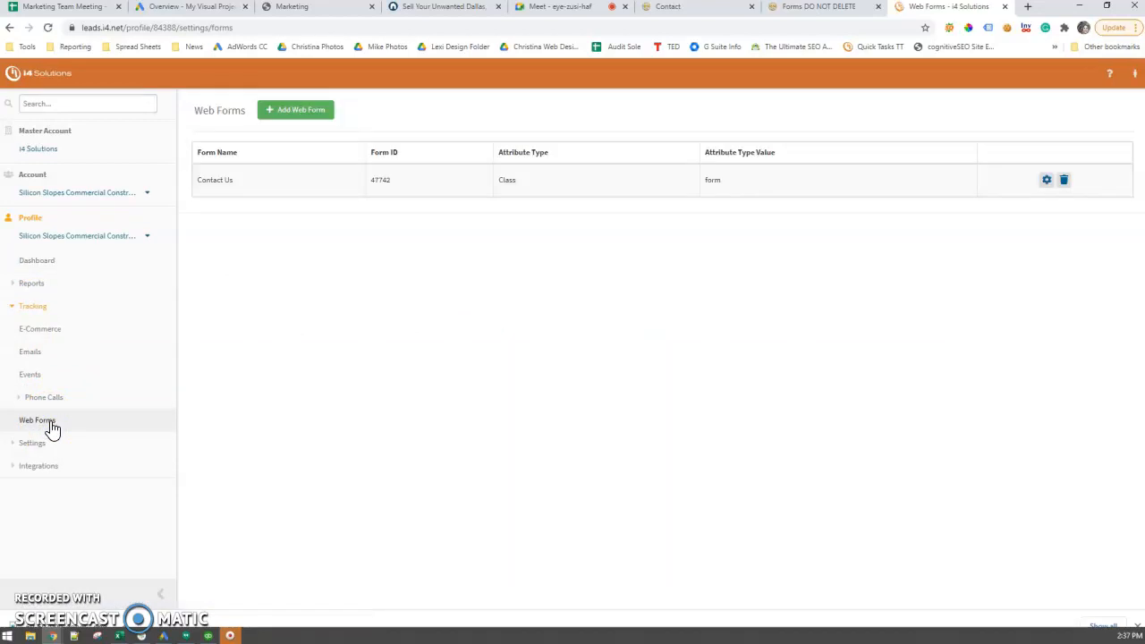
click(1047, 180)
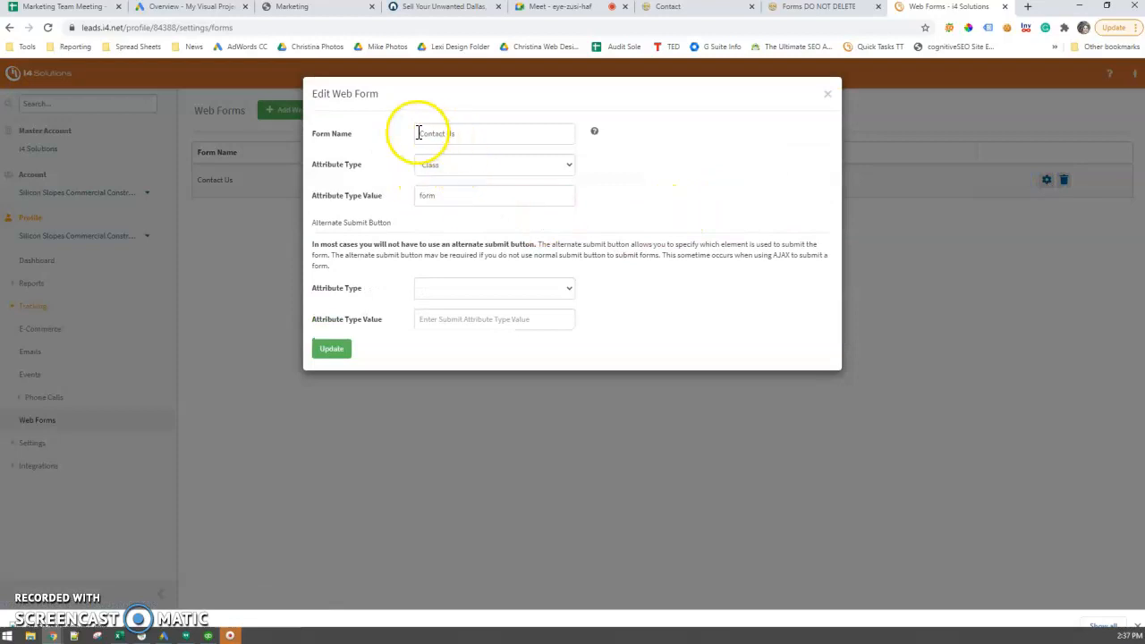
drag(465, 199, 283, 210)
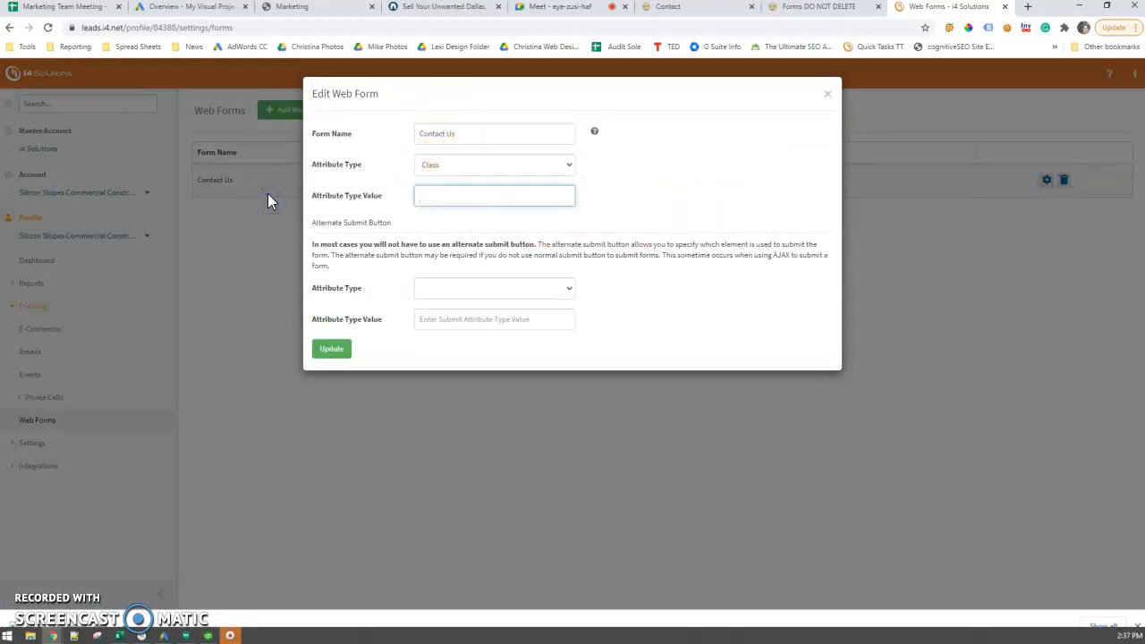
- Copy the class "WCform" from the inspected form on the Contact page and enter it as the tracked form's attribute type value
click(716, 8)
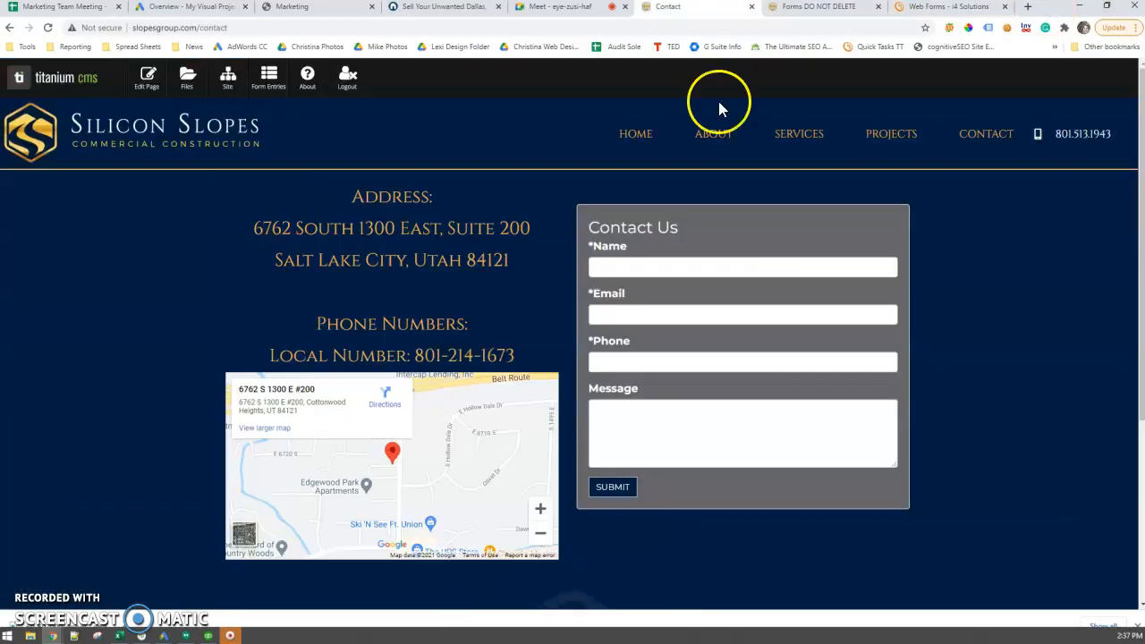
right_click(623, 231)
click(691, 454)
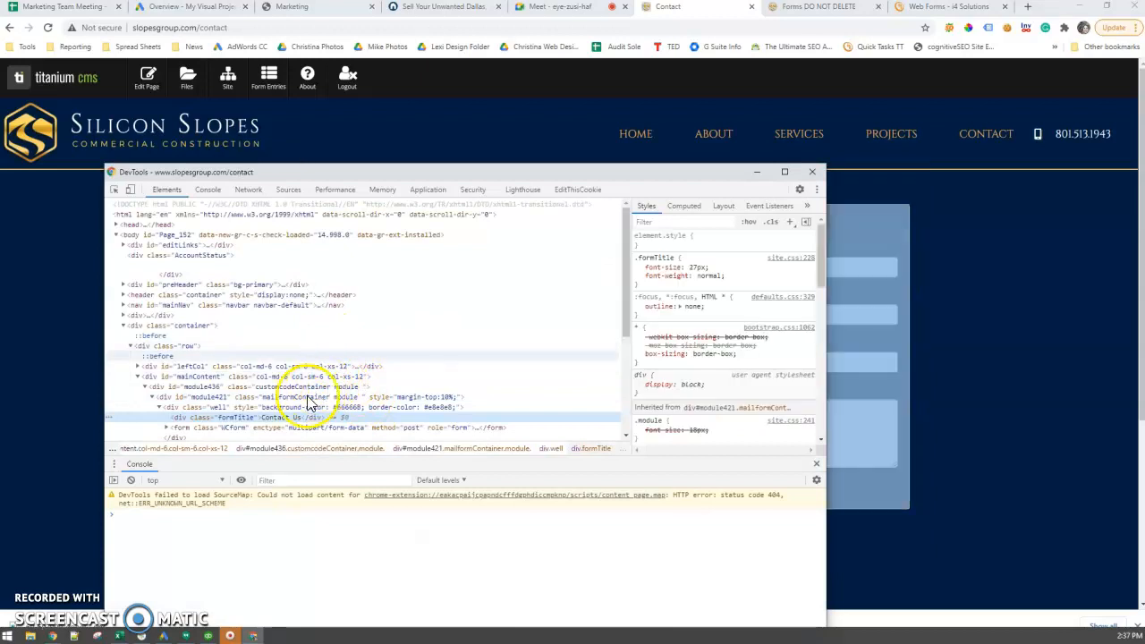
click(237, 428)
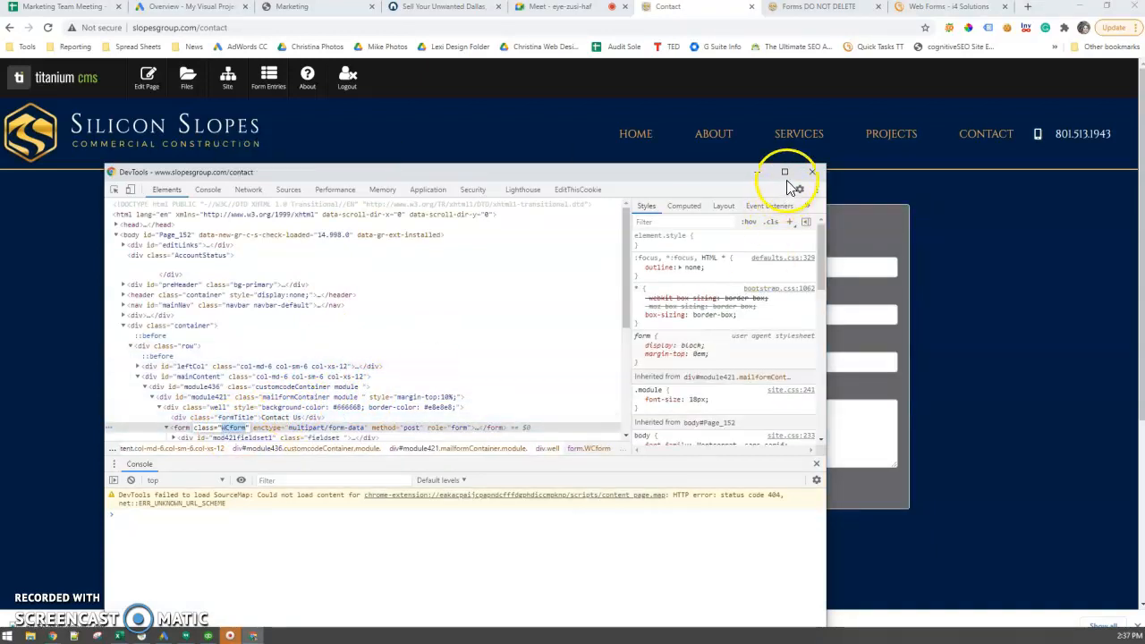
click(948, 7)
click(483, 195)
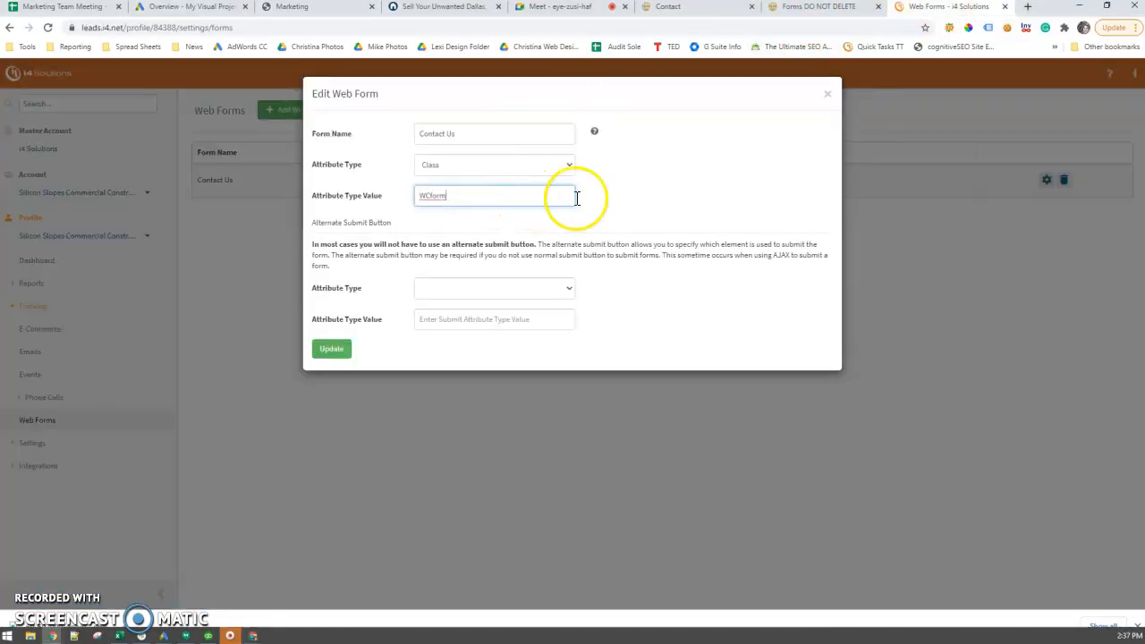
- Inspect the Submit button on the Contact page and copy its class "btn-default"
click(668, 6)
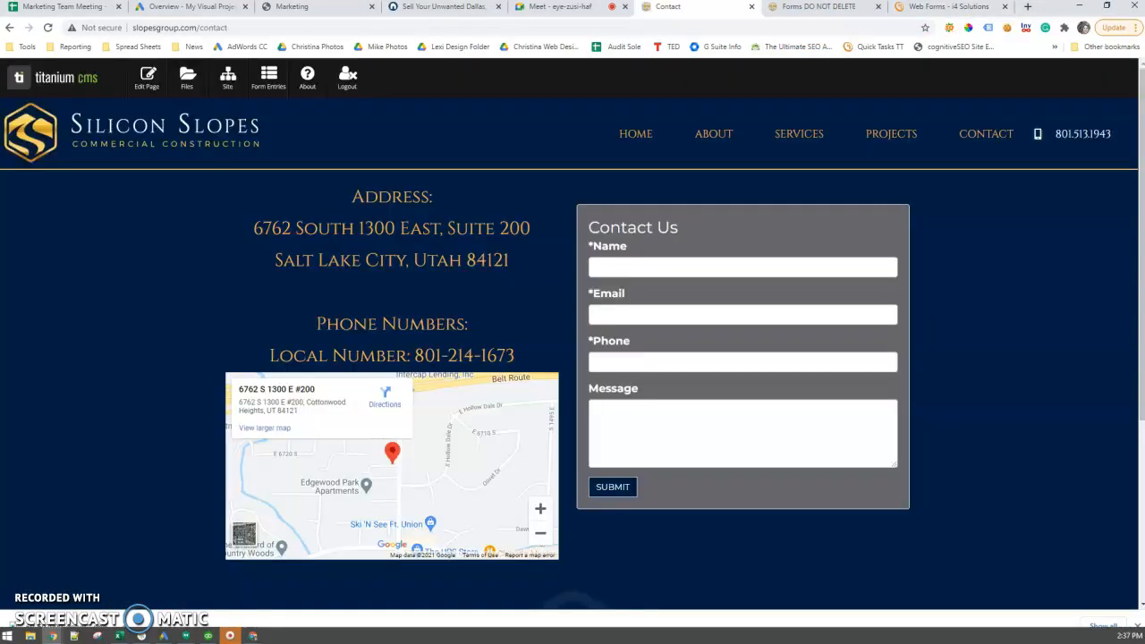
right_click(615, 490)
click(645, 478)
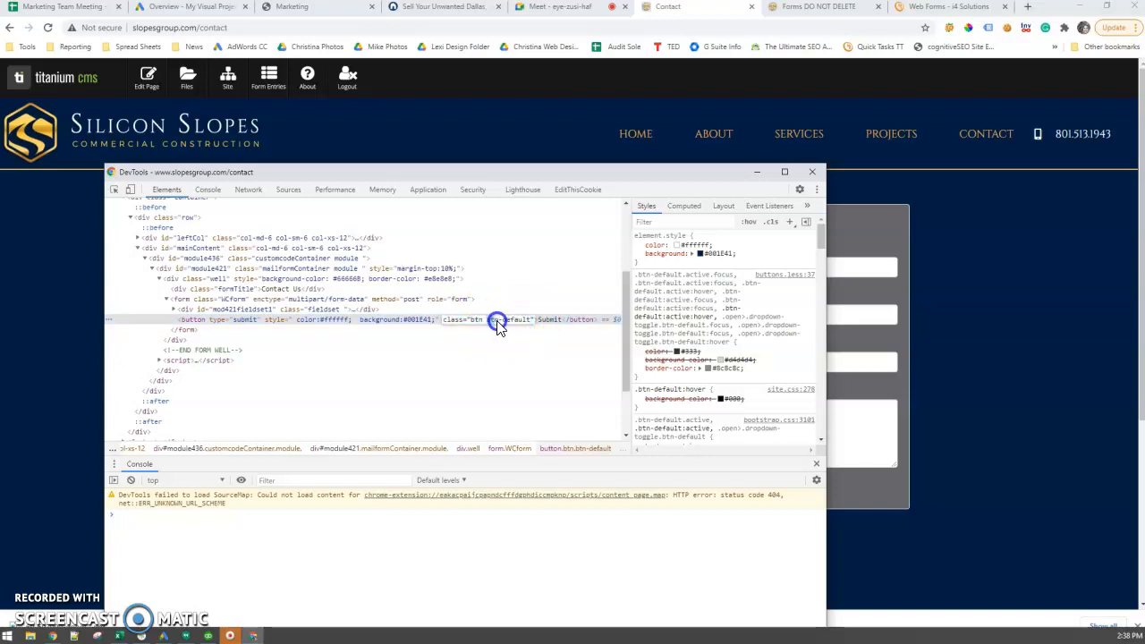
drag(487, 322, 529, 325)
key(ctrl+c)
click(813, 172)
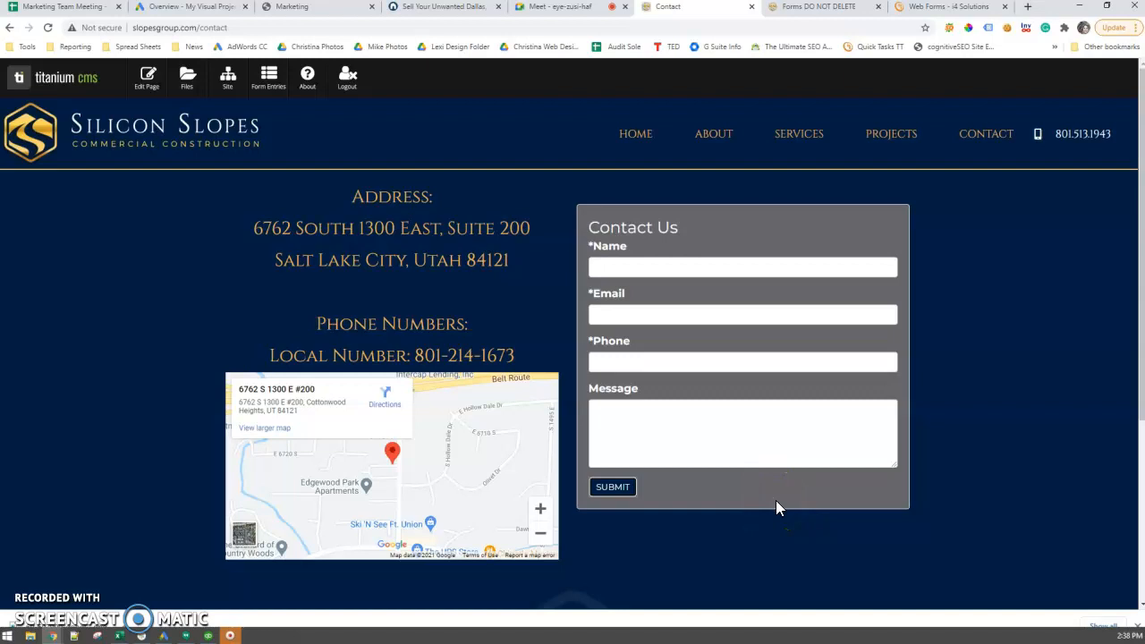
- Set the tracked form's alternate submit button to attribute type Class with the value "btn-default" and update the web form
click(944, 7)
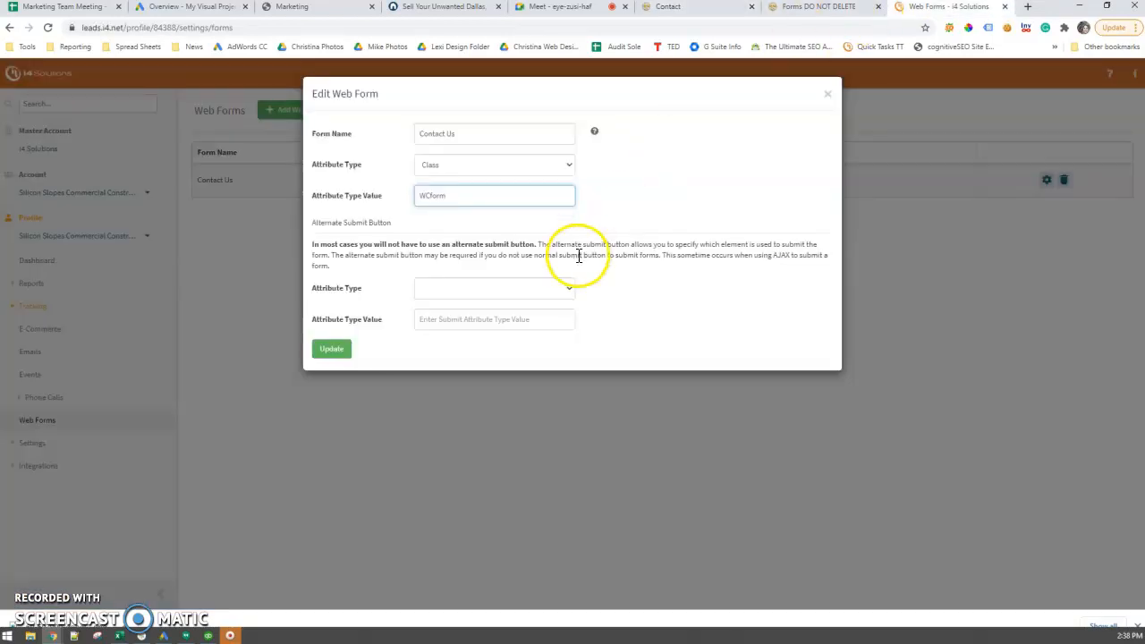
click(568, 296)
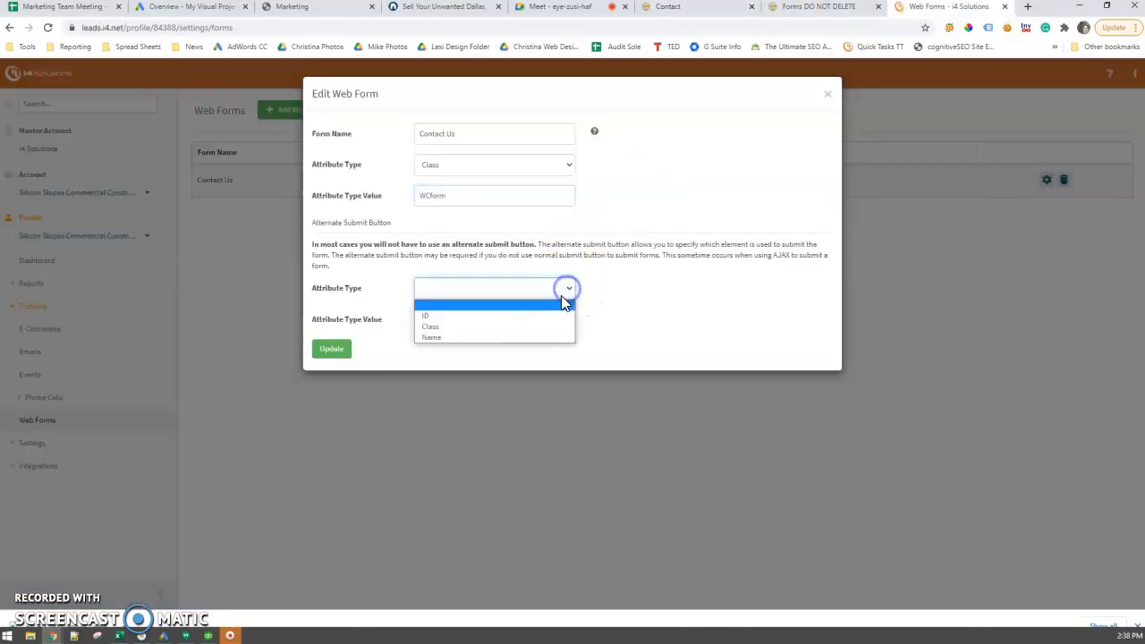
click(524, 327)
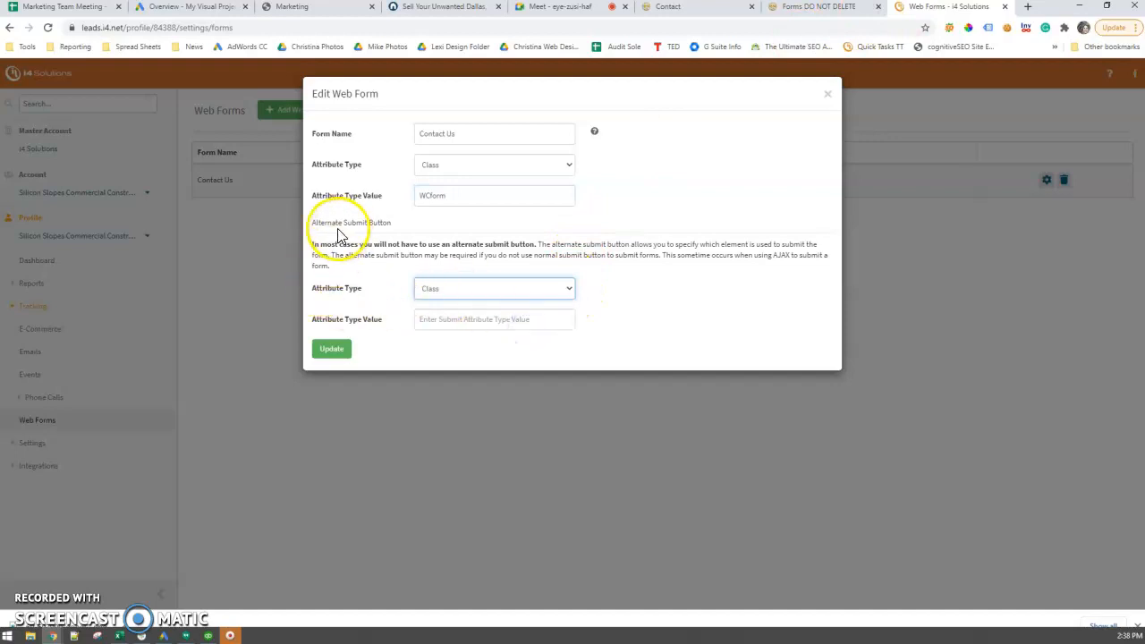
click(442, 325)
key(ctrl+v)
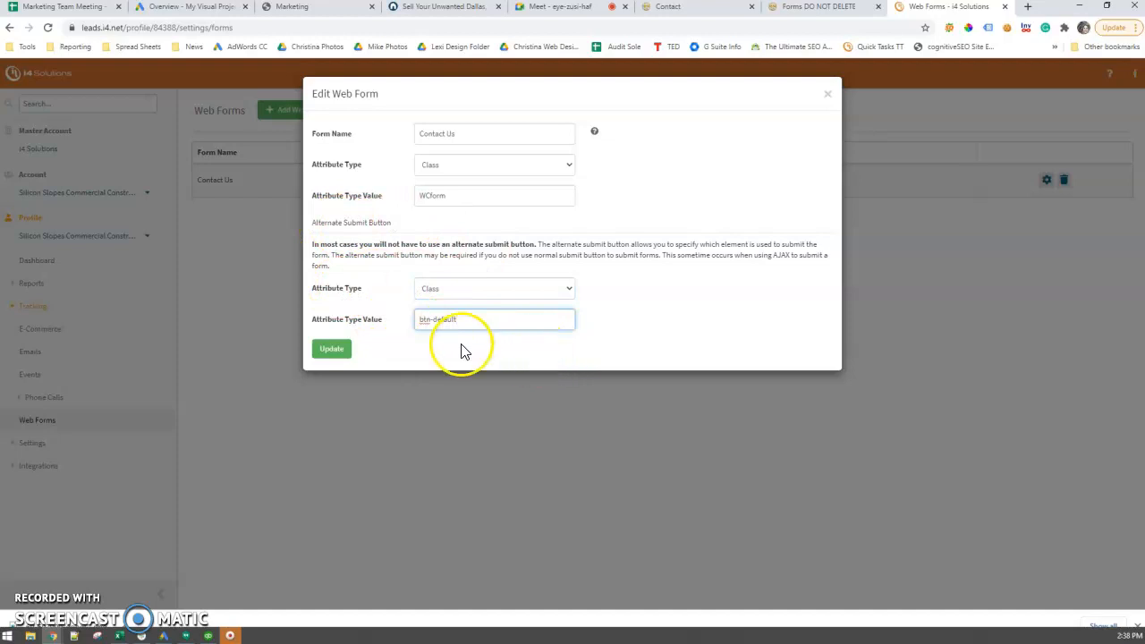
click(335, 349)
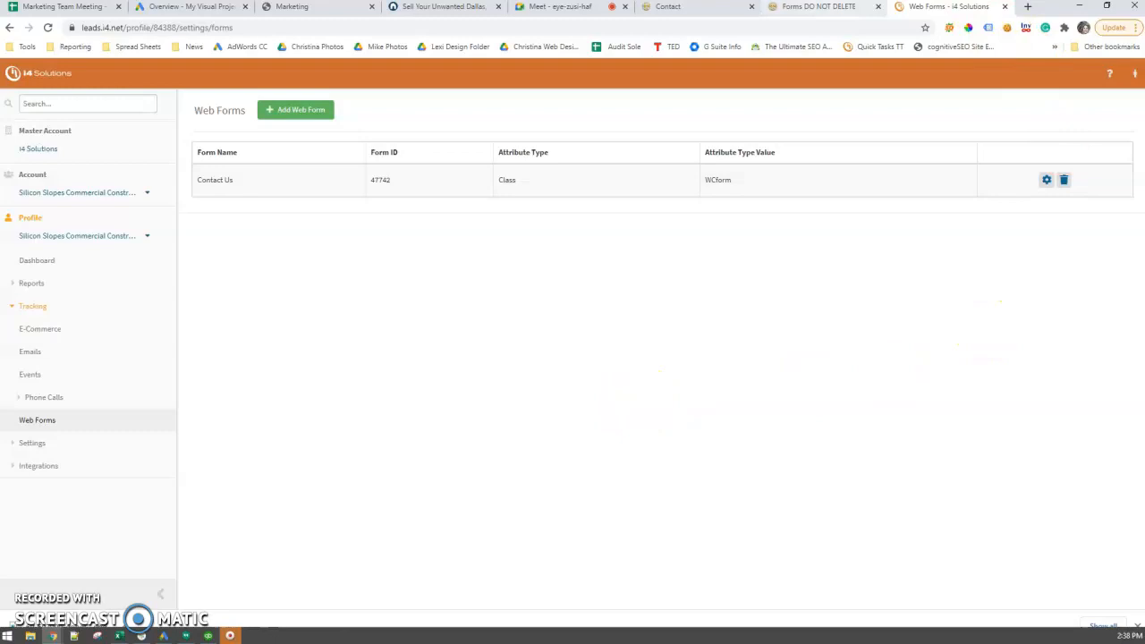
- Submit the Contact page form with the name "Testing From Submission Tracking", the tester's email and phone, and a message starting "Test Please"
click(668, 6)
click(698, 265)
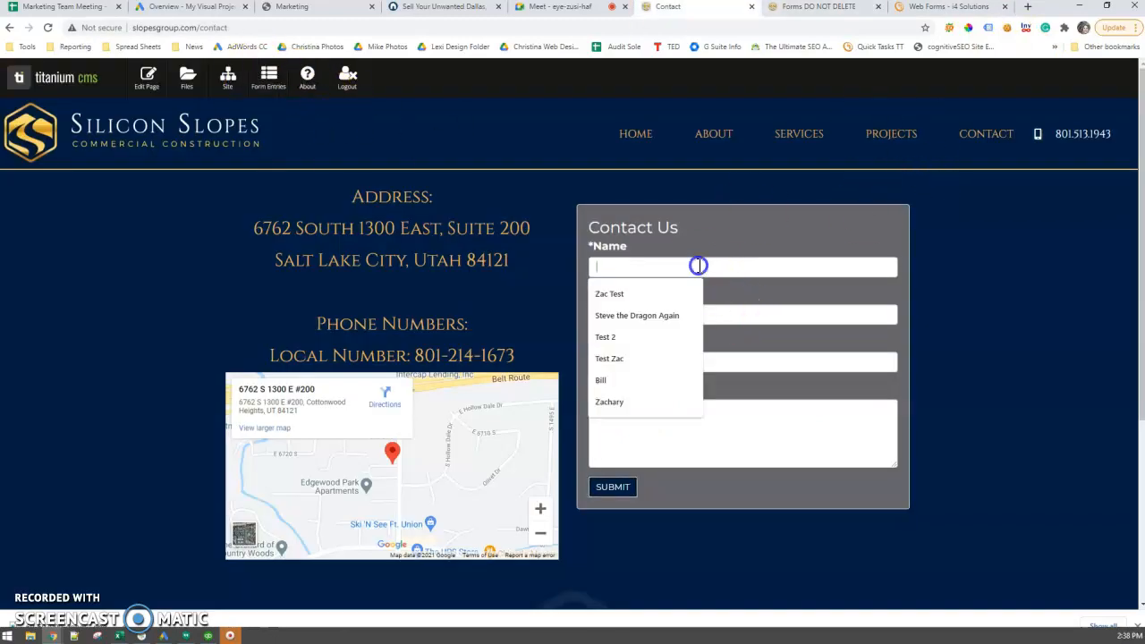
text(Testing From Submission Tracking)
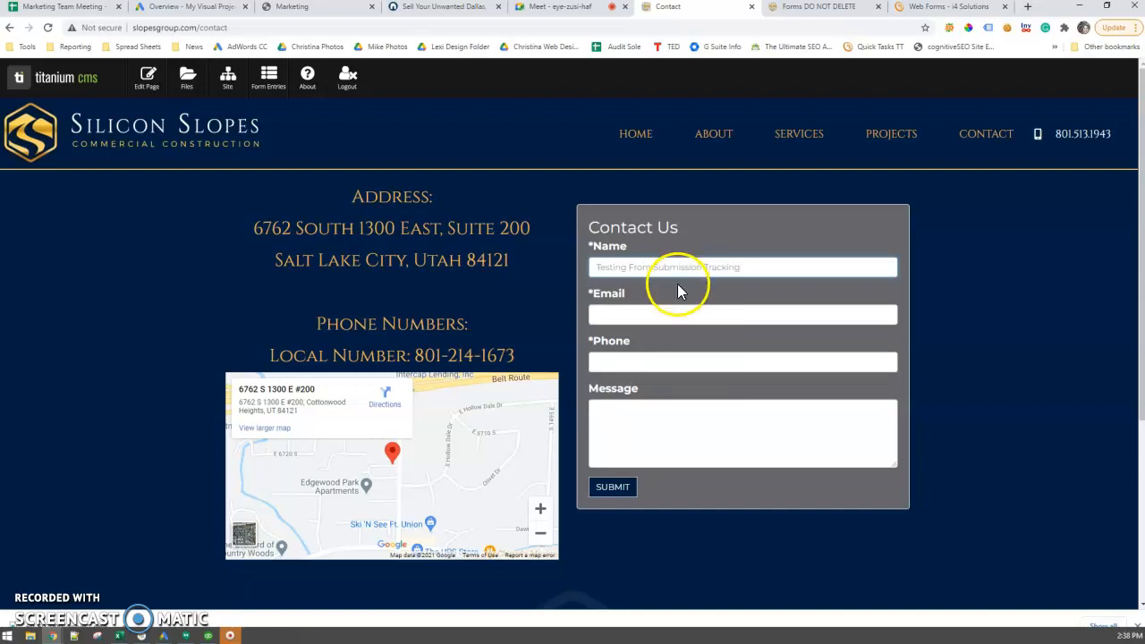
click(678, 309)
text(za)
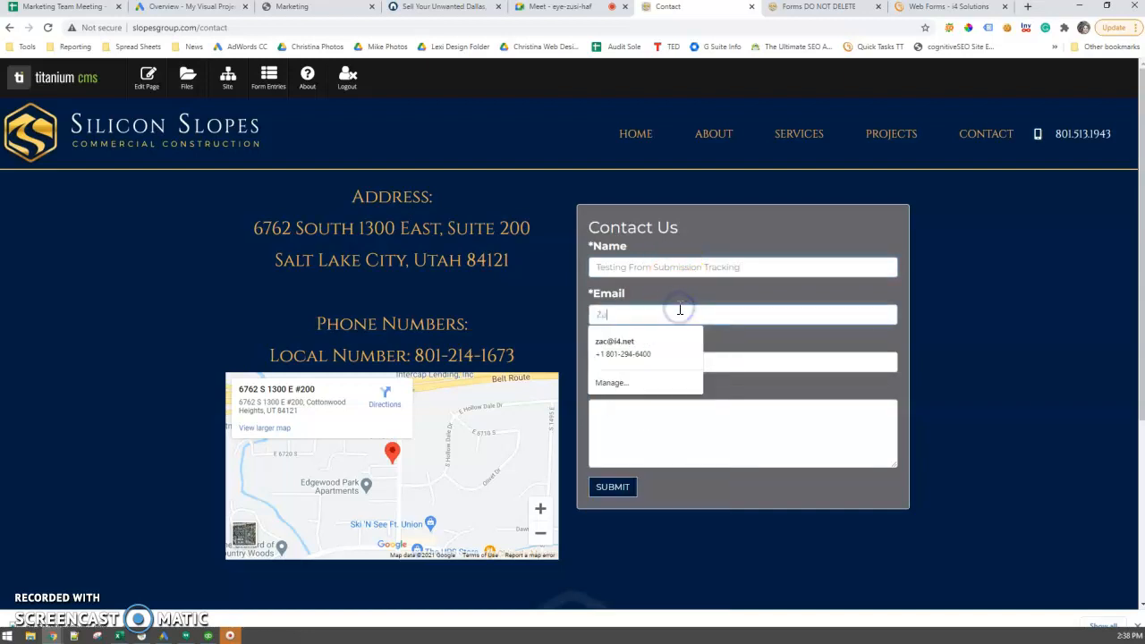
click(670, 340)
click(668, 426)
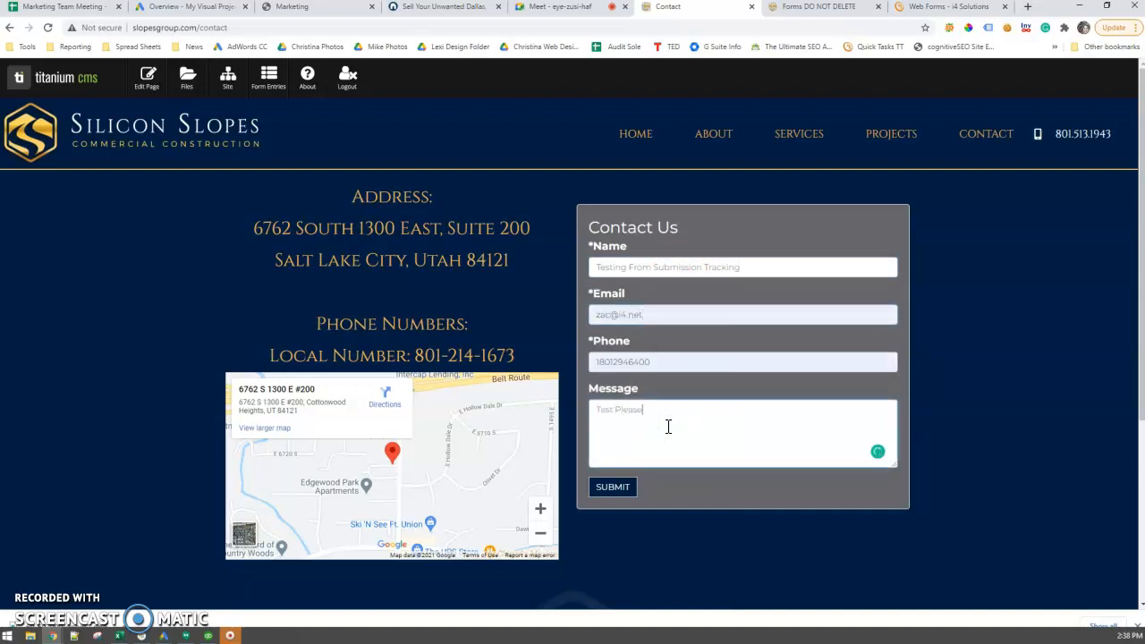
click(612, 487)
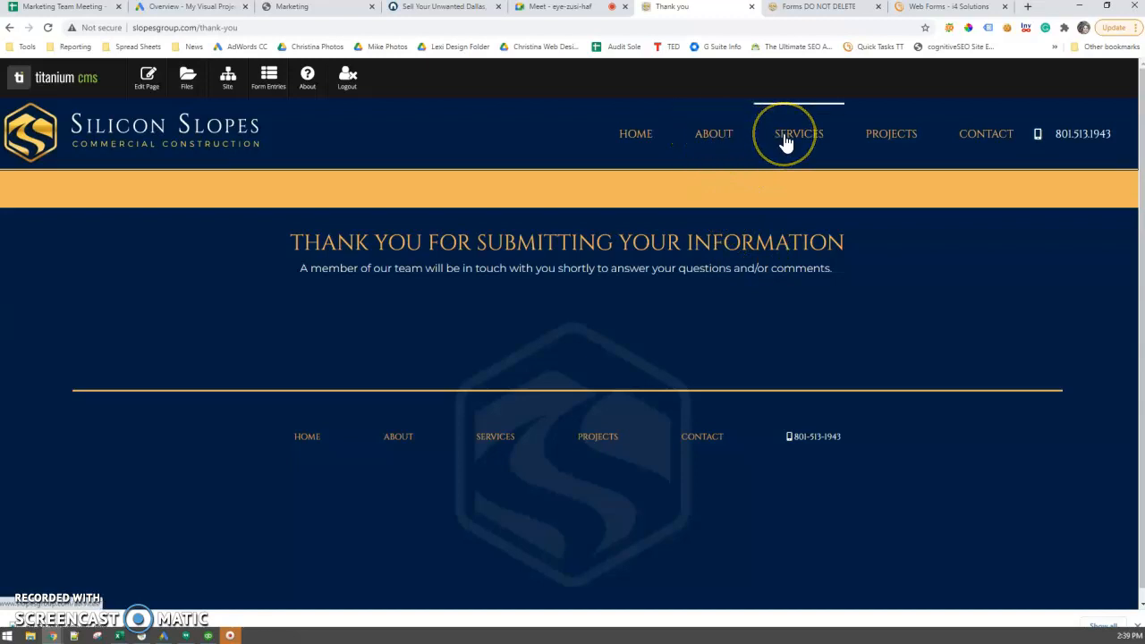
- Open the site's form entries and examine the details of both entries dated 3/12/2021
click(268, 79)
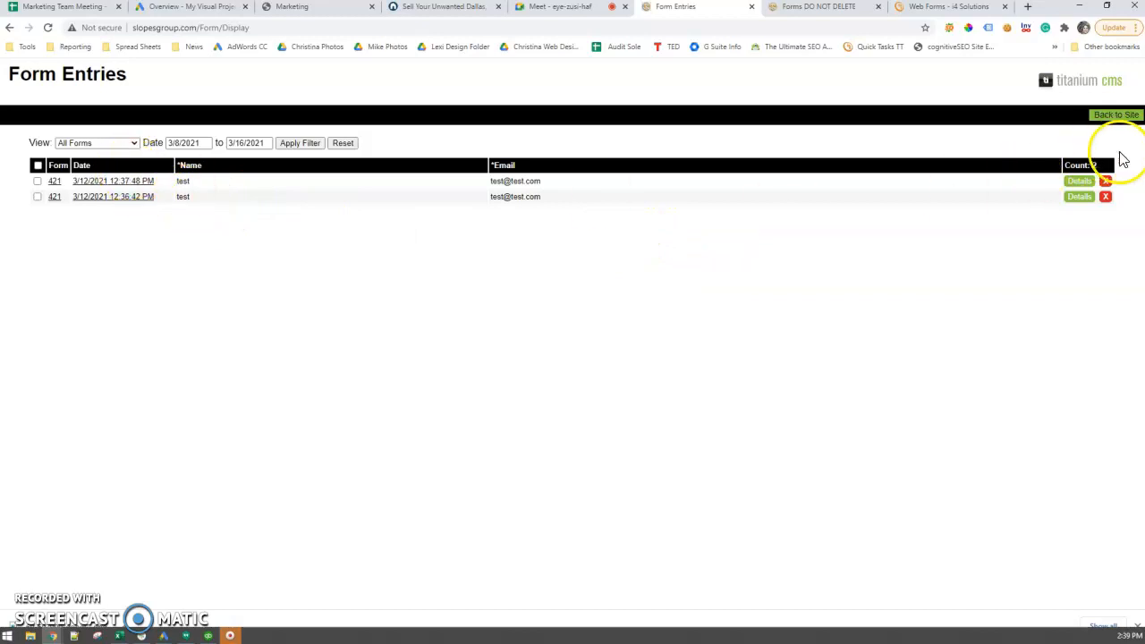
click(1079, 181)
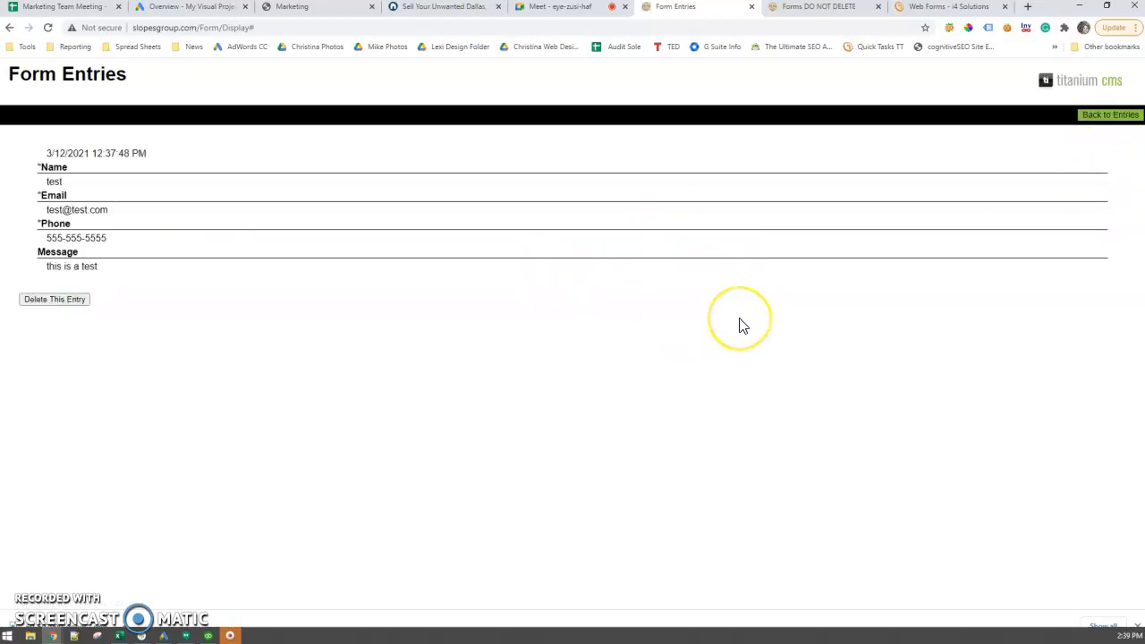
click(1101, 115)
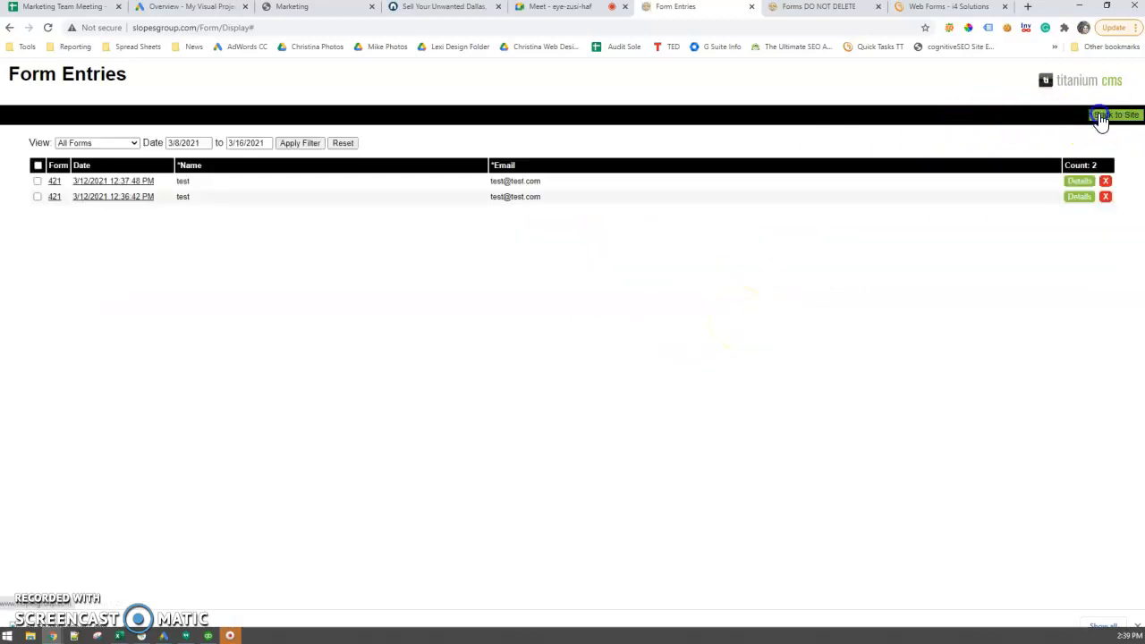
click(1079, 197)
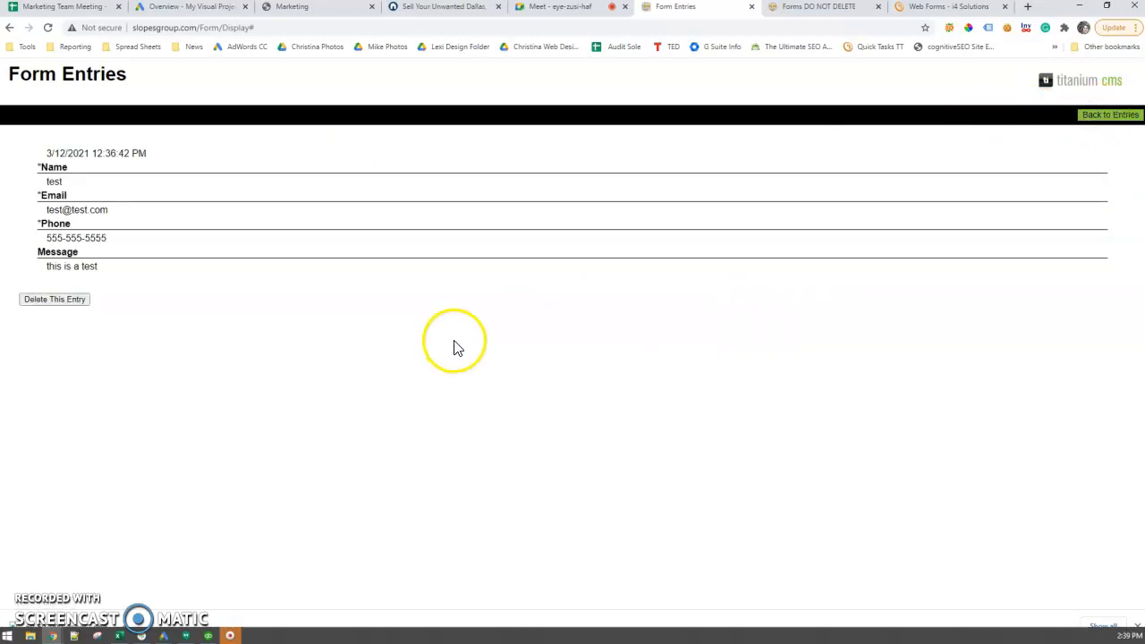
- Return to the form entries list and filter all forms with the end date set to 3/17/2021
click(1110, 116)
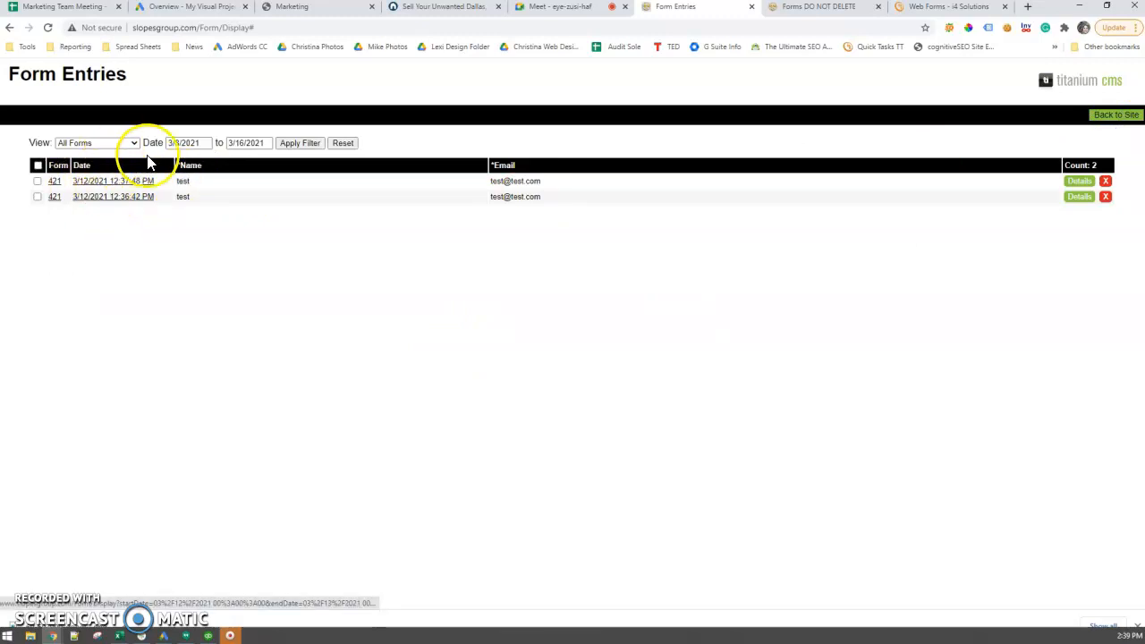
click(262, 143)
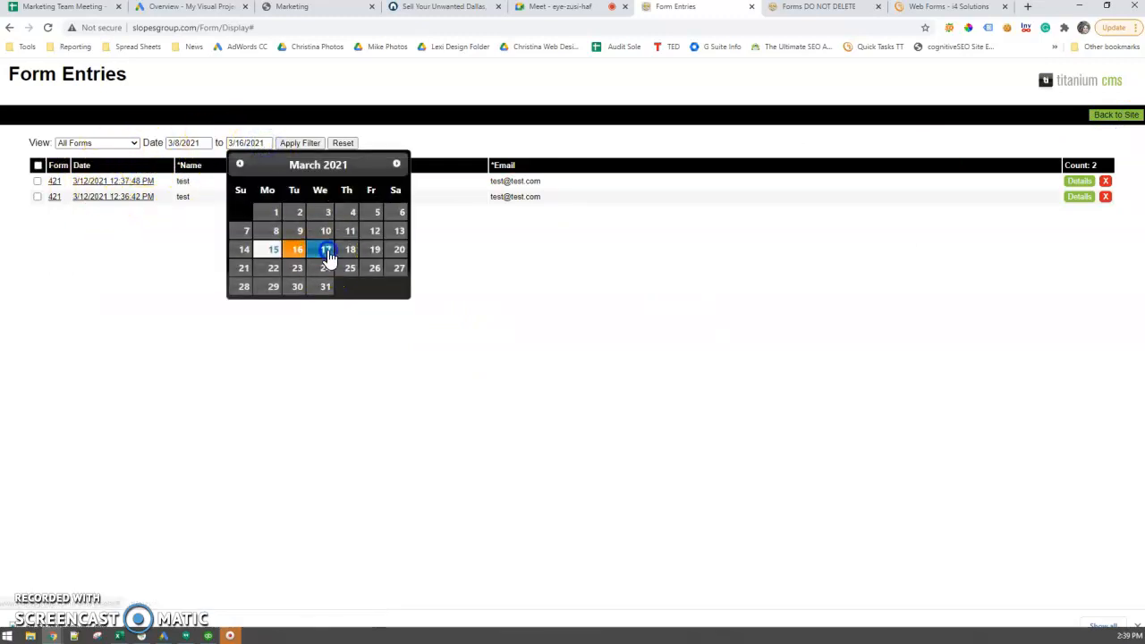
click(326, 251)
click(317, 144)
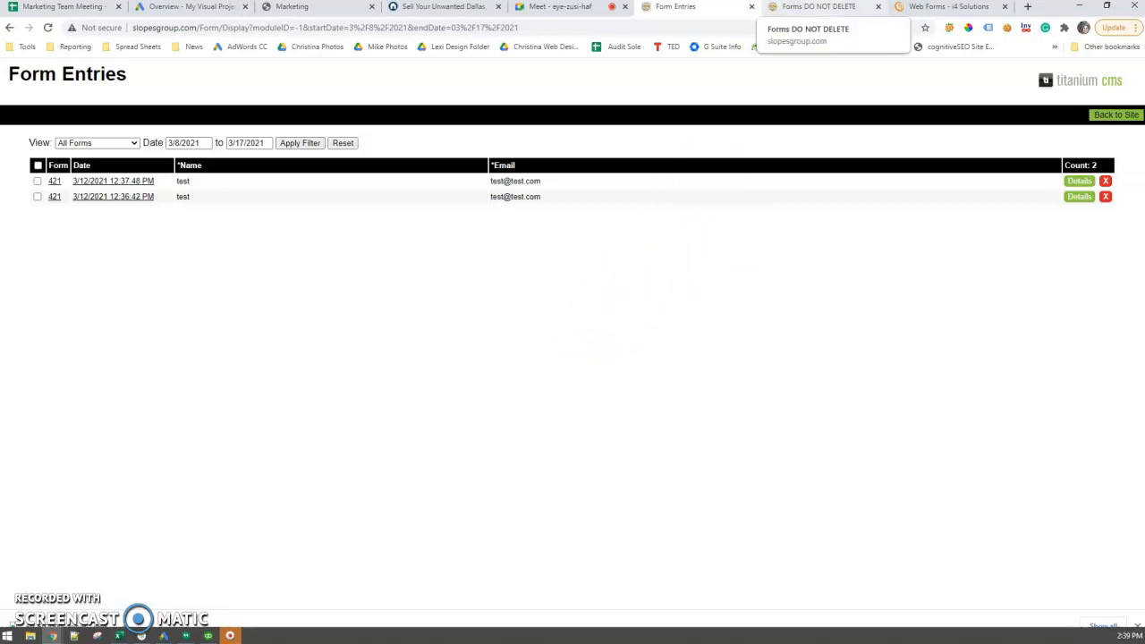
- Switch to the i4 Solutions dashboard and refresh its leads list to check for the test submission
click(949, 7)
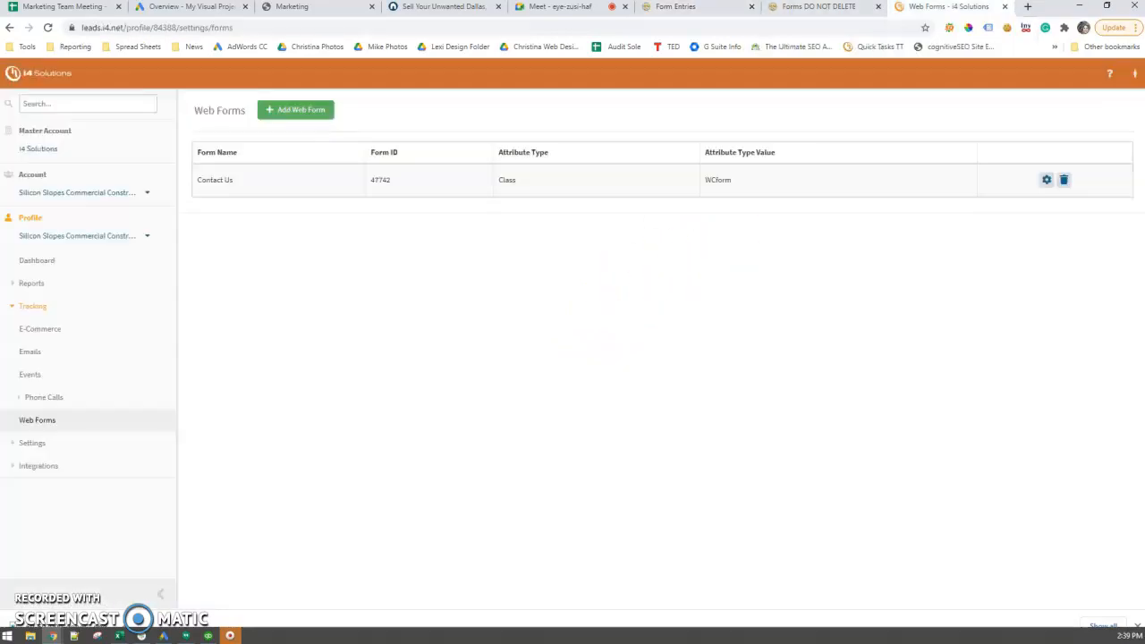
click(49, 259)
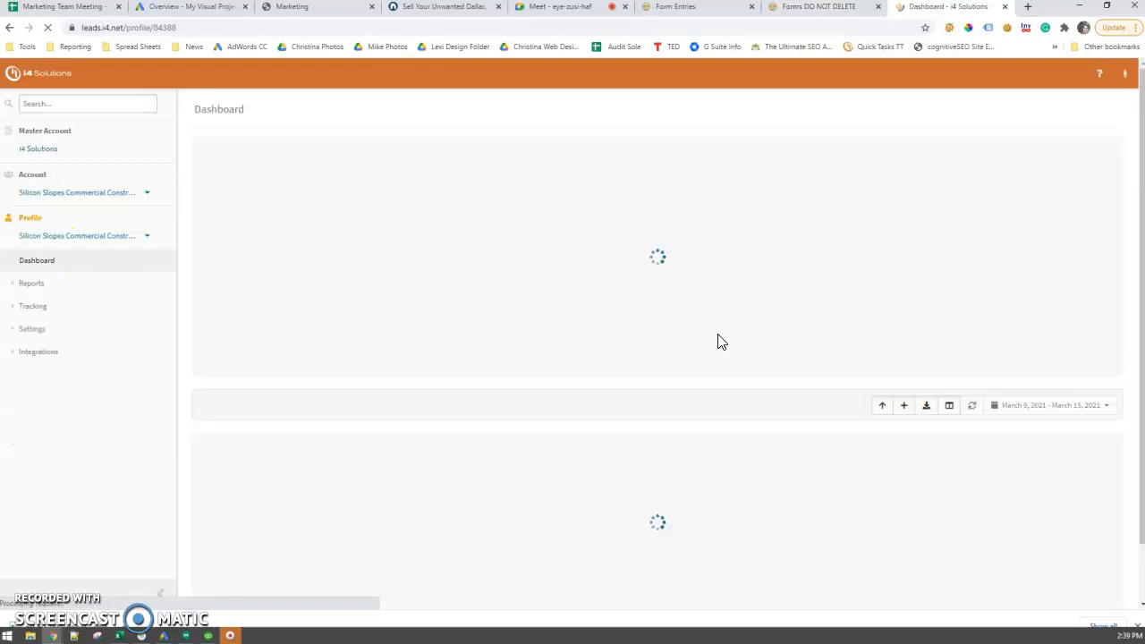
scroll(1013, 506, down, 1)
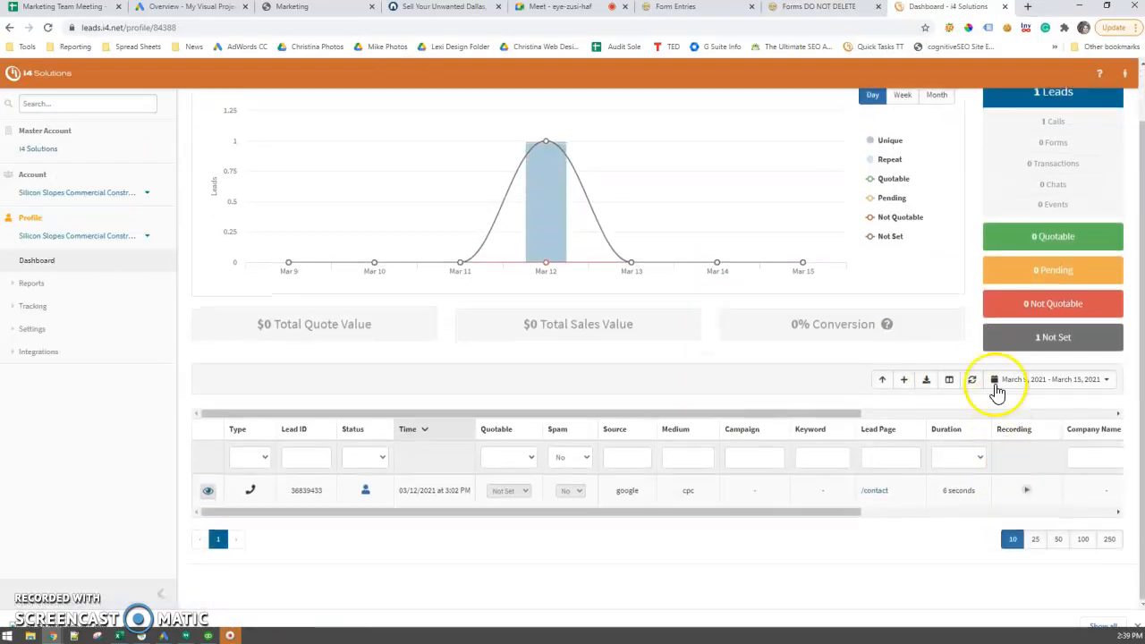
click(974, 381)
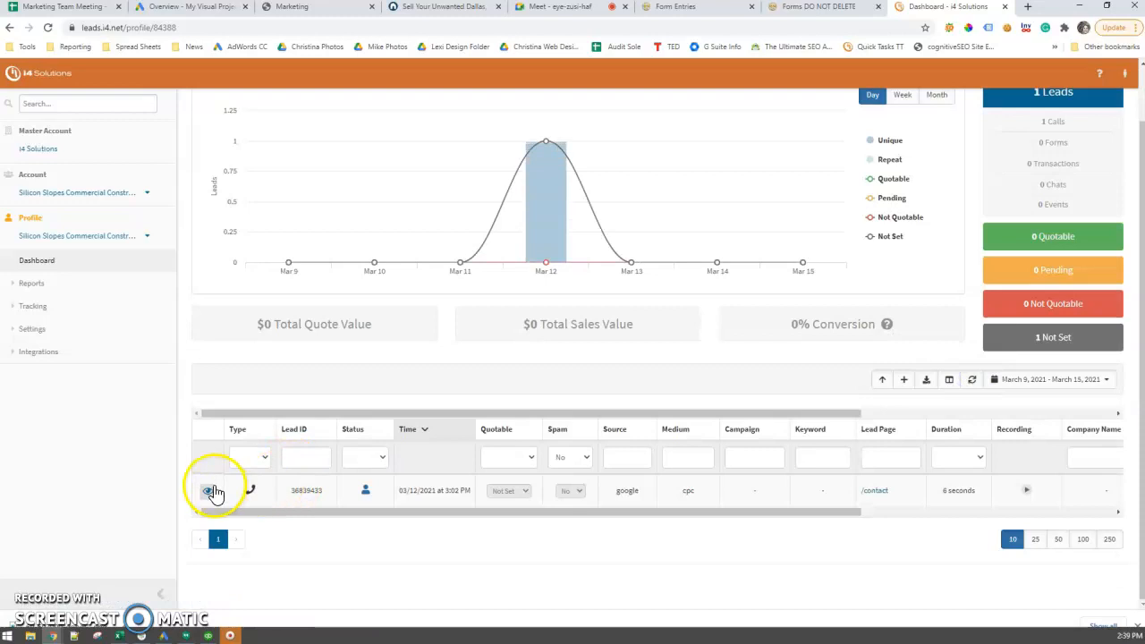
- Go back to the site's Contact page, view its page source, and search it for "iconn"
click(777, 9)
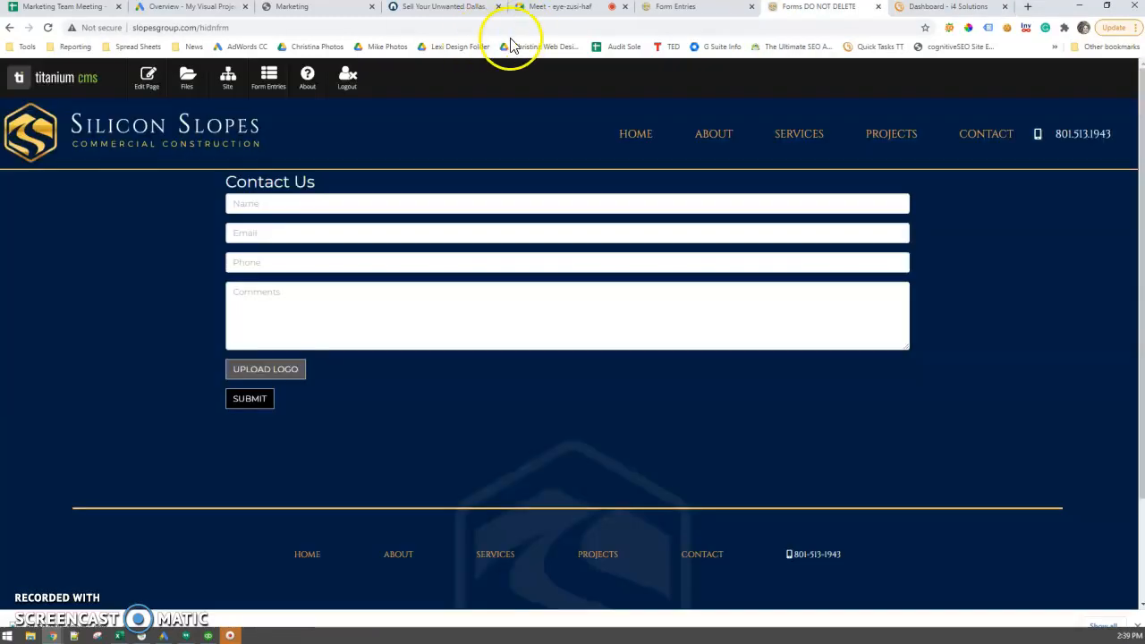
click(675, 6)
click(1117, 115)
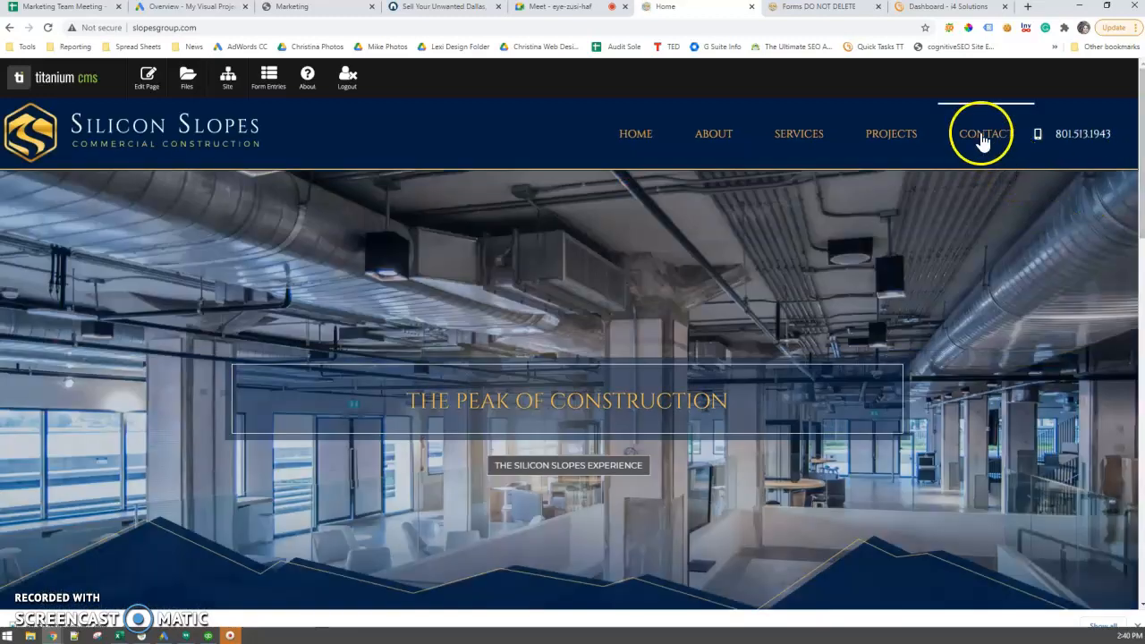
click(985, 136)
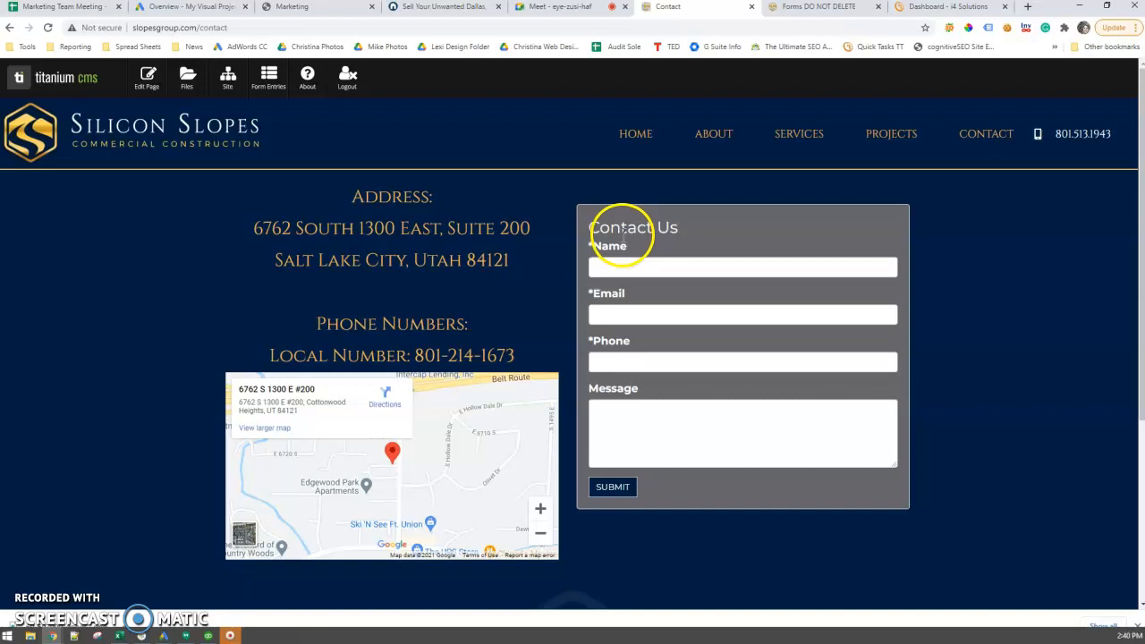
right_click(577, 154)
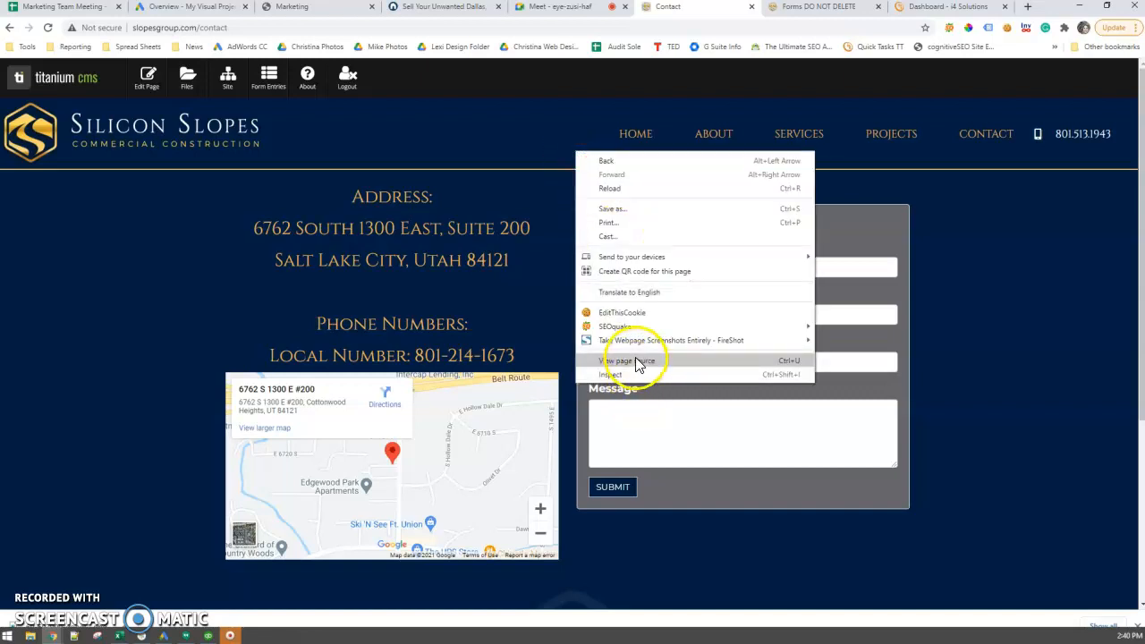
click(635, 360)
key(ctrl+f)
text(si)
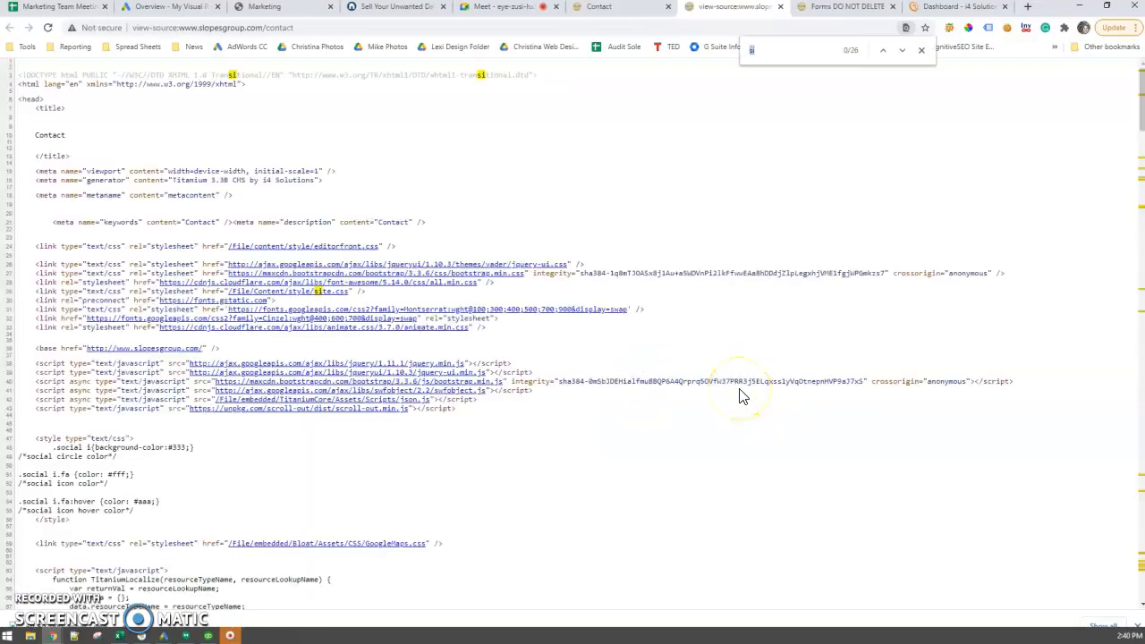
text(onn)
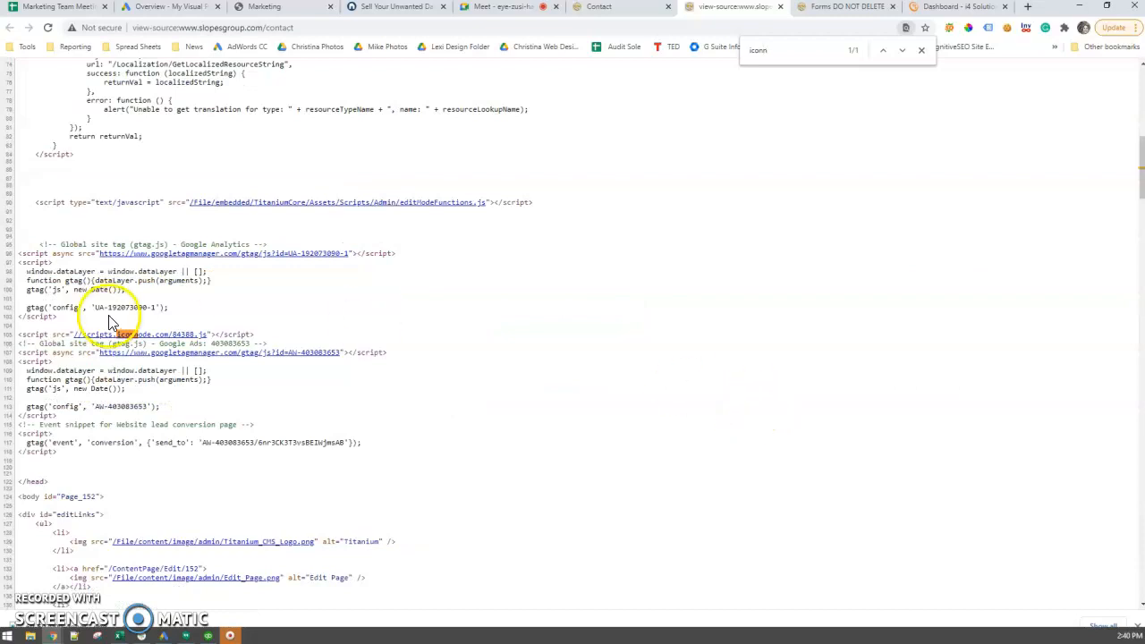
click(780, 7)
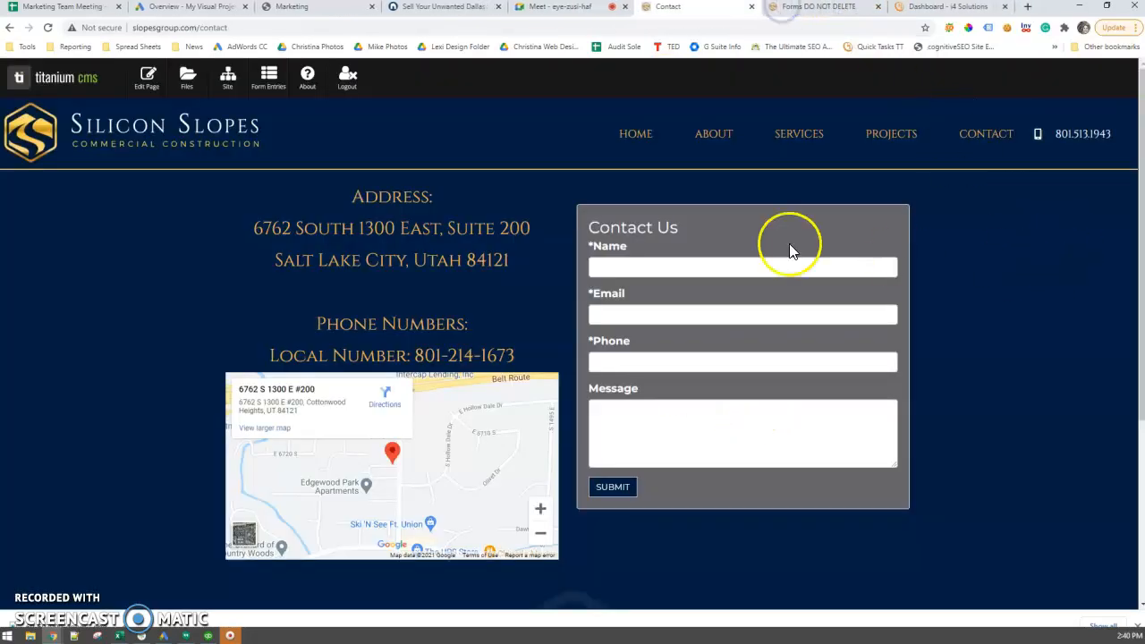
- Switch to i4 Solutions and check the attribute settings in the profile's list of tracked web forms
click(913, 8)
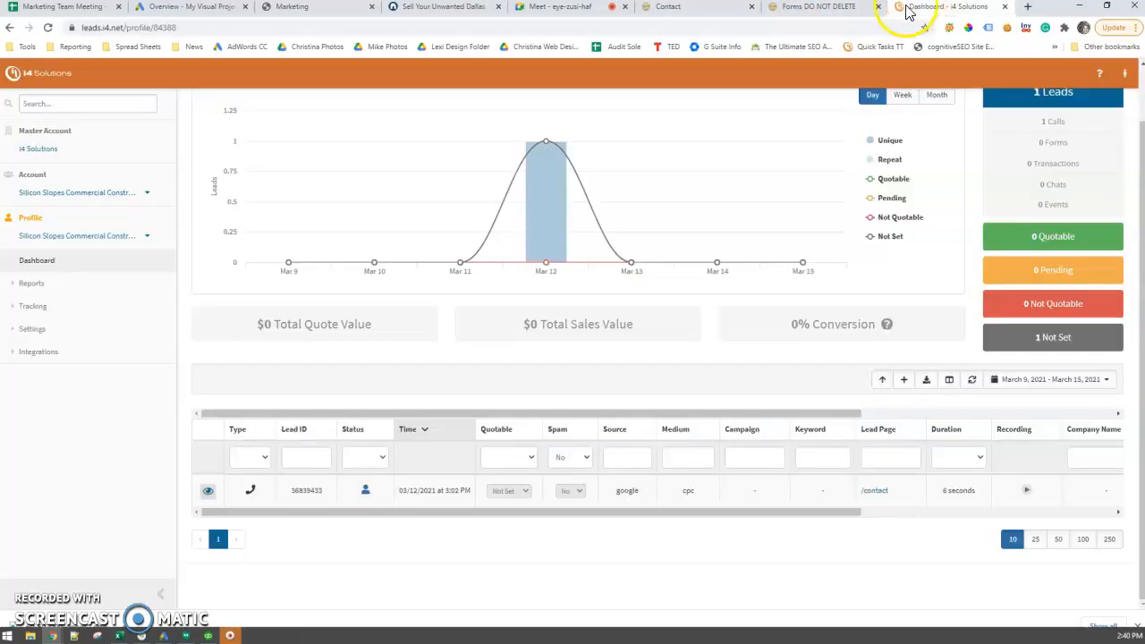
click(34, 311)
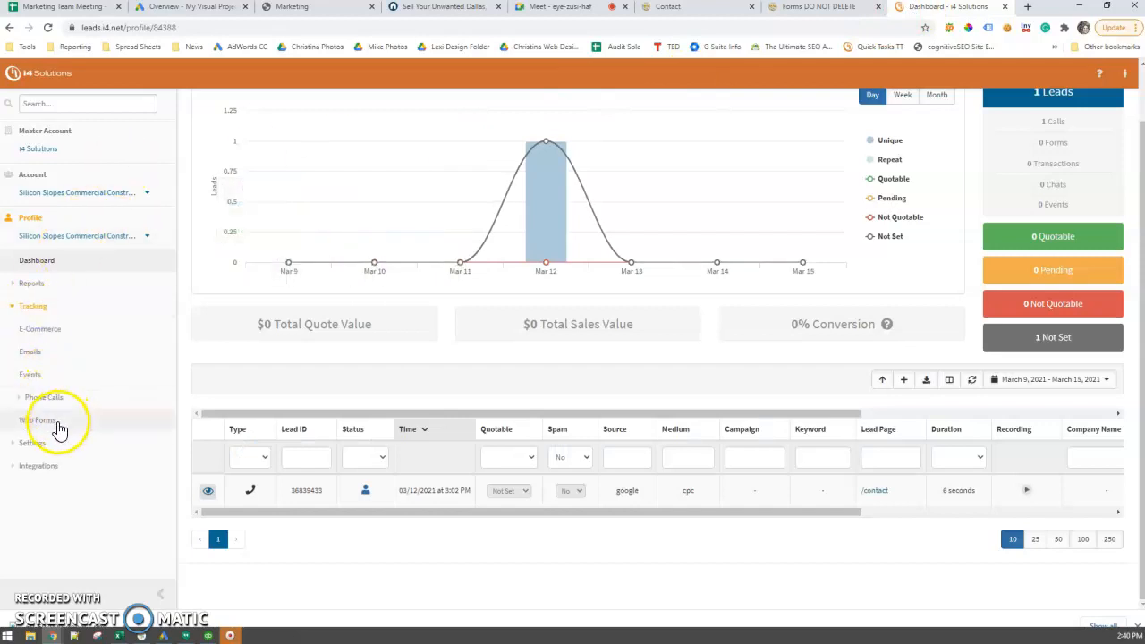
click(45, 421)
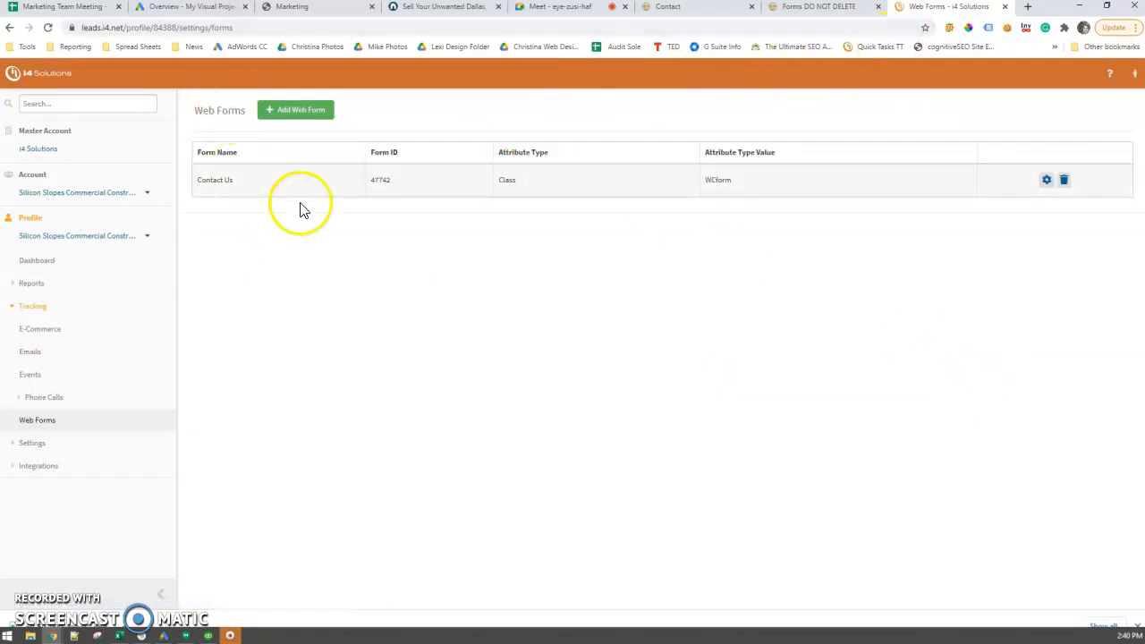
- Inspect the Contact page form's markup, checking the classes of the form element and its Submit button
click(818, 7)
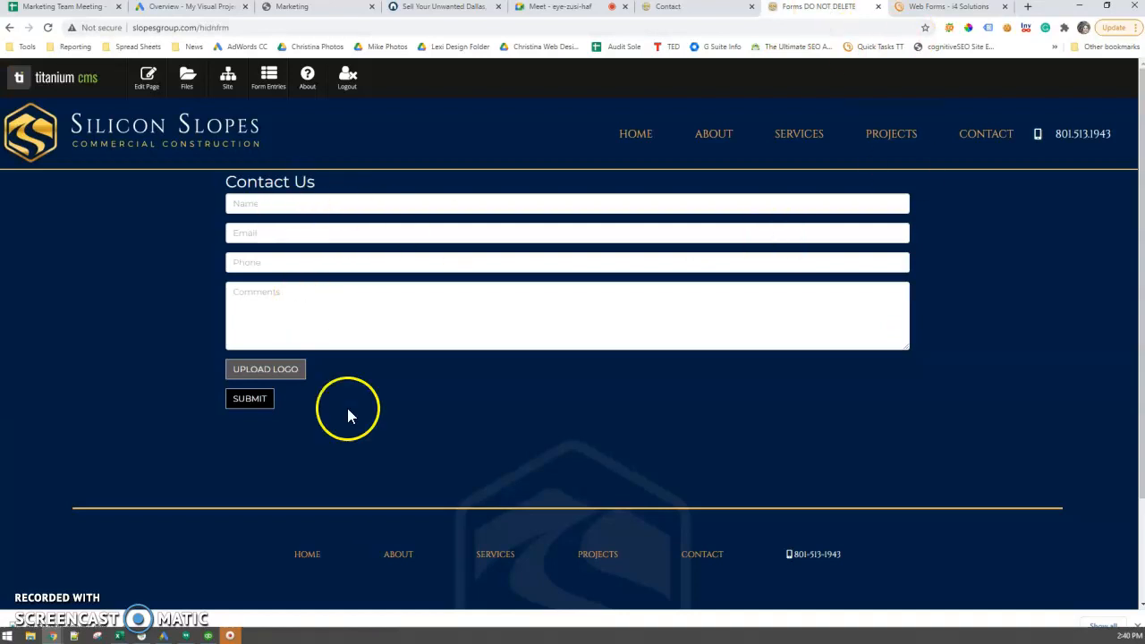
key(ctrl+shift+Tab)
right_click(614, 224)
click(693, 441)
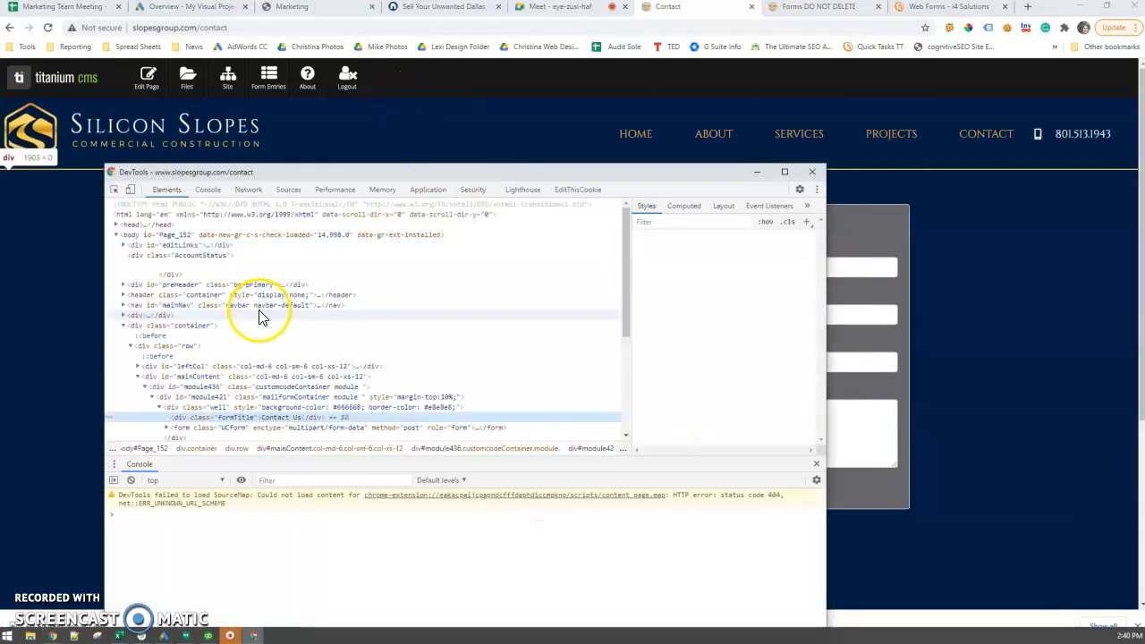
scroll(255, 358, down, 3)
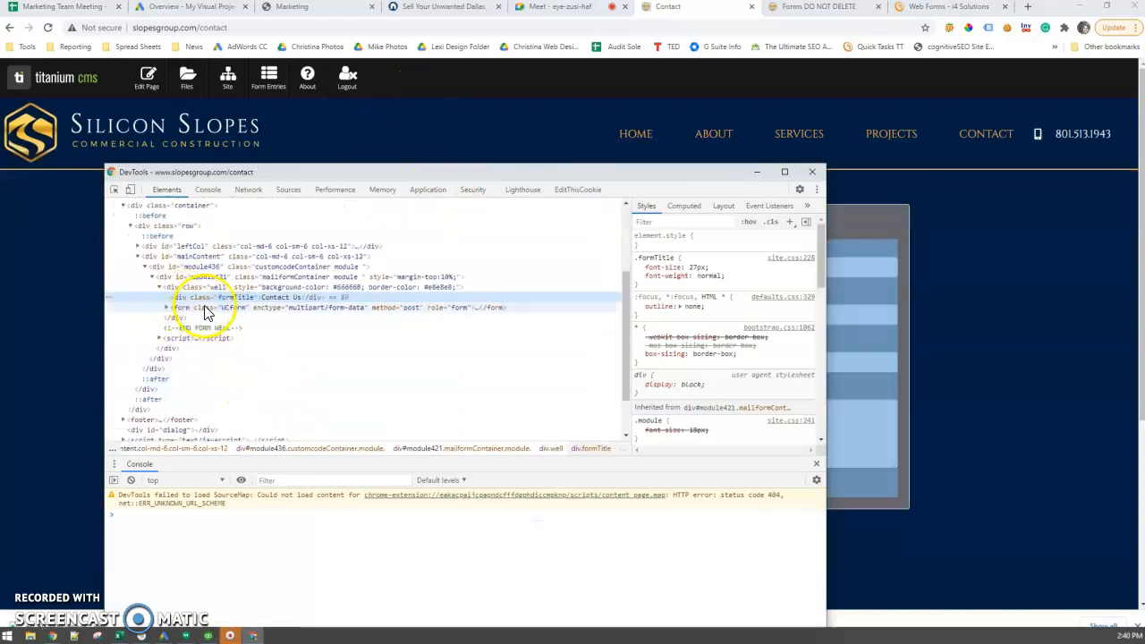
click(233, 310)
click(167, 307)
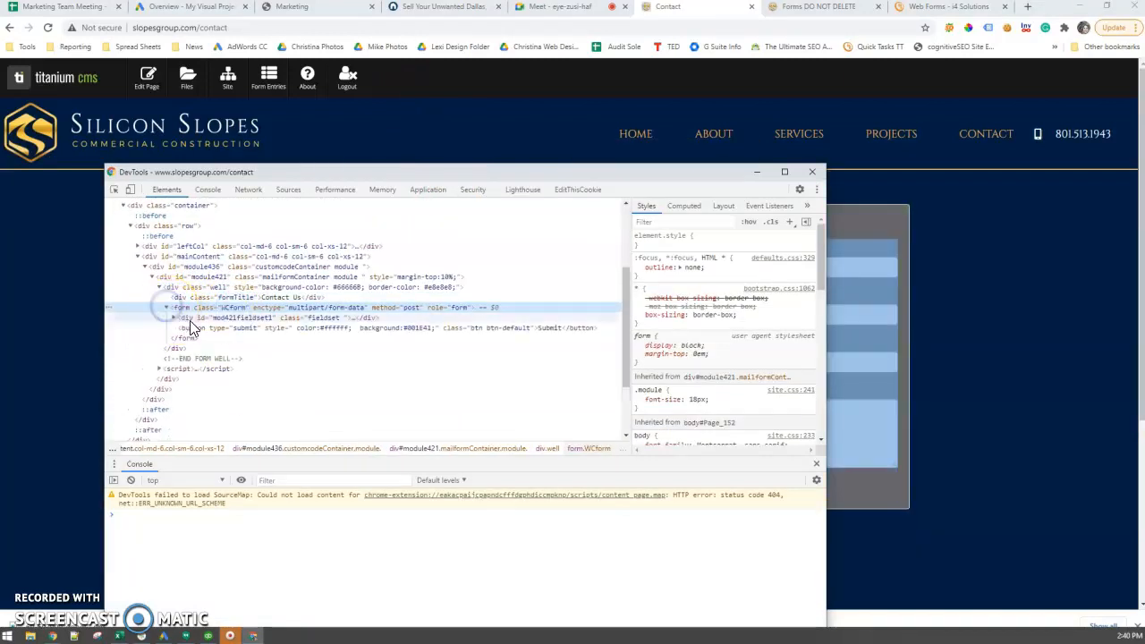
click(514, 334)
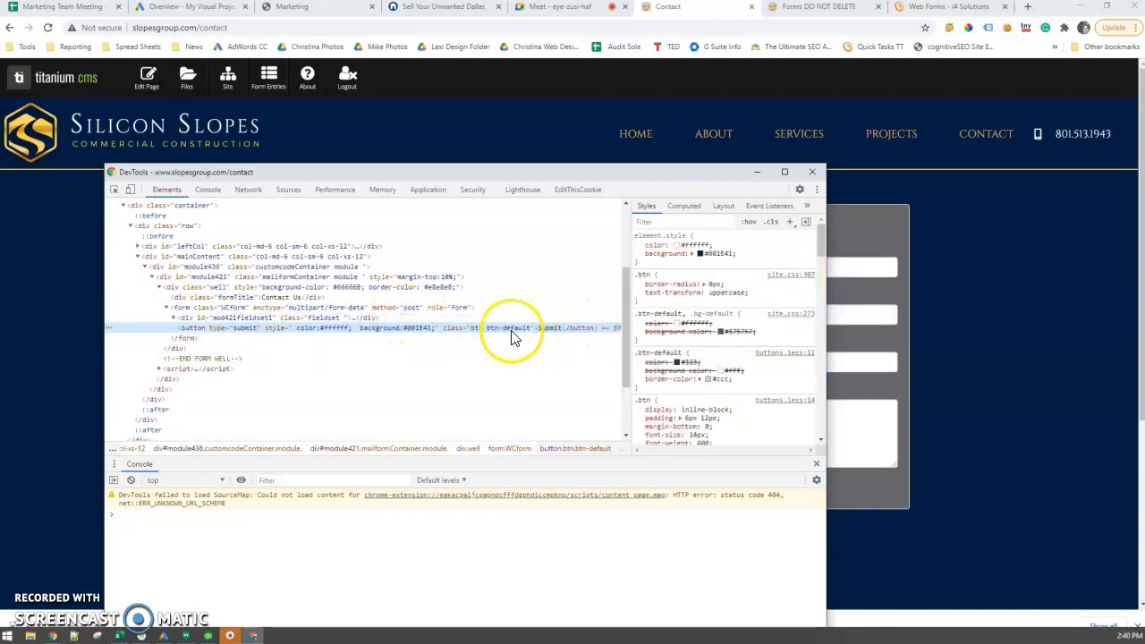
click(811, 171)
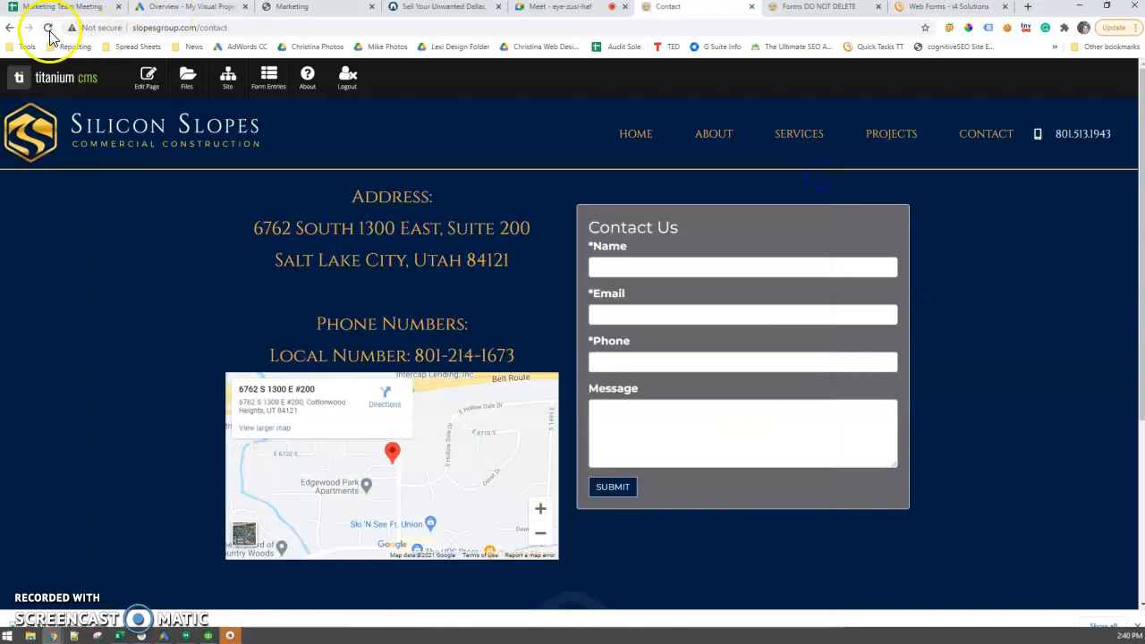
- Reload the Contact page, open its form's custom code module for editing, and review the markup and submit script
click(49, 28)
scroll(908, 314, down, 3)
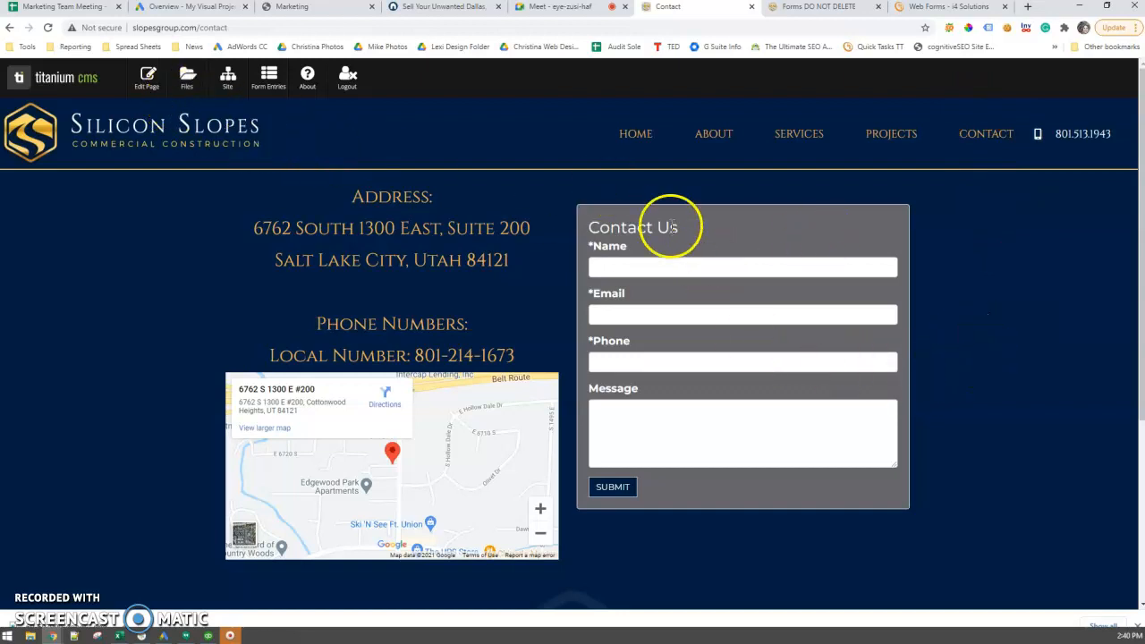
click(147, 76)
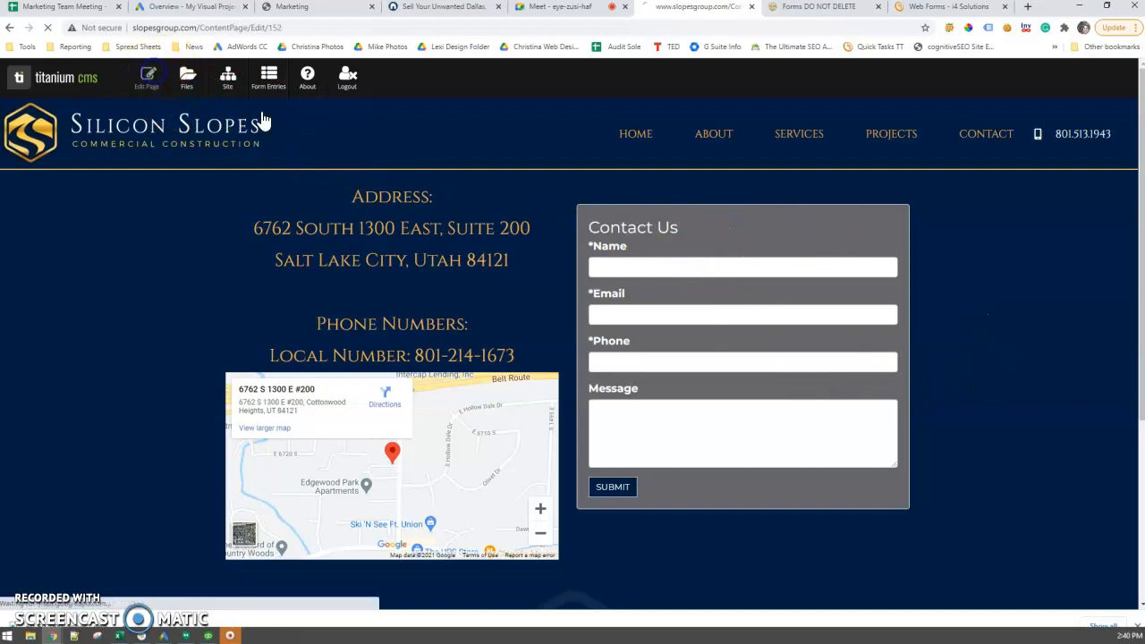
double_click(742, 238)
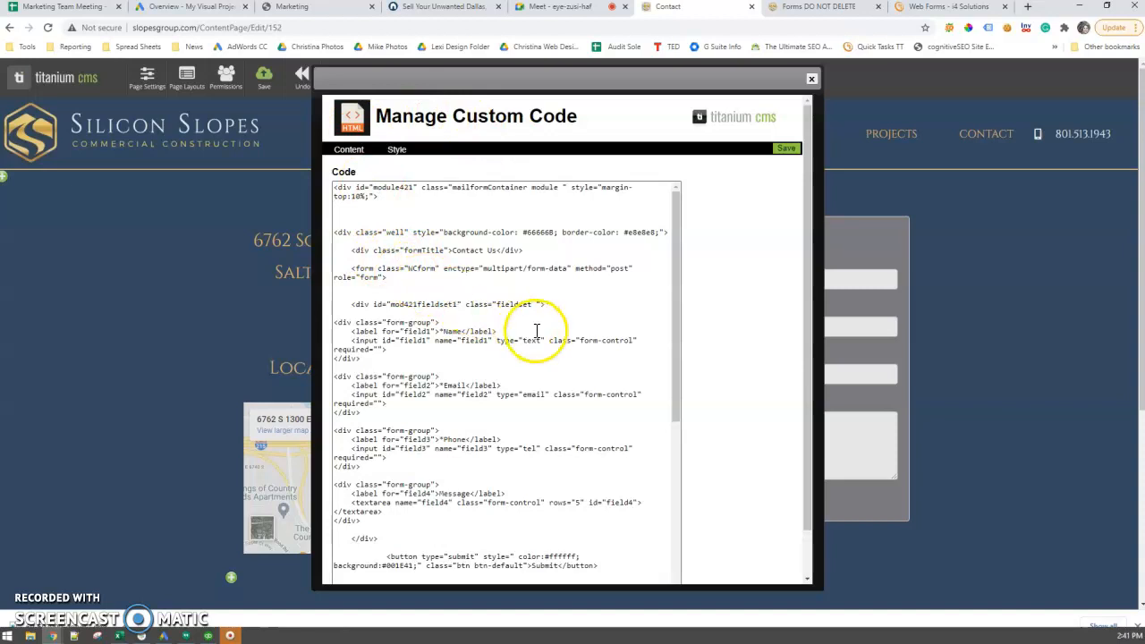
scroll(644, 364, down, 3)
scroll(643, 364, down, 5)
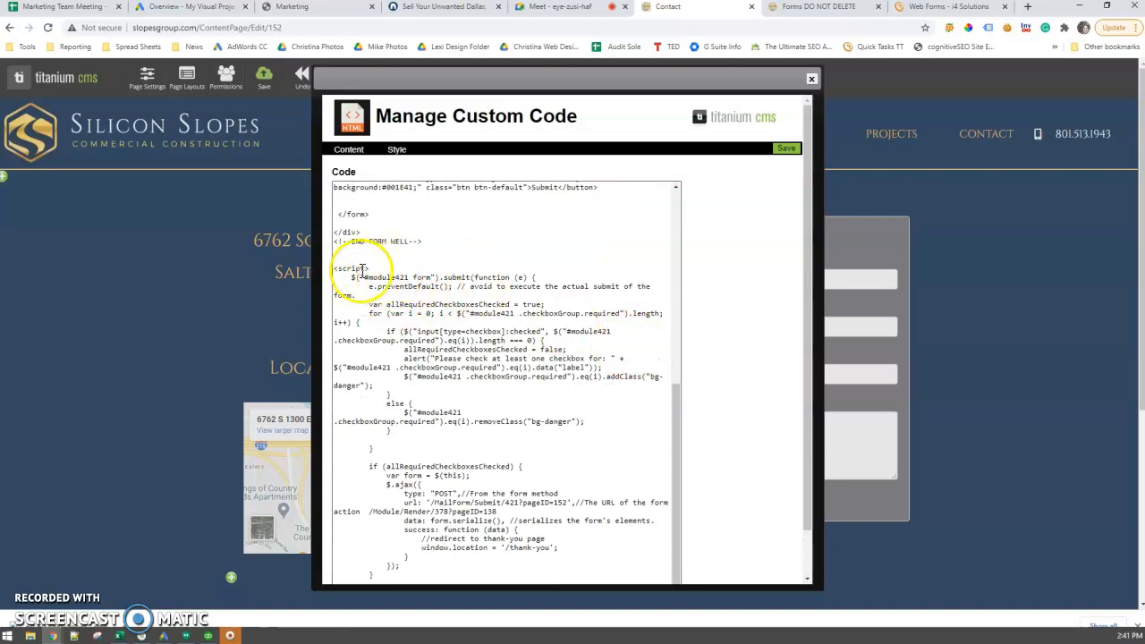
scroll(447, 304, up, 10)
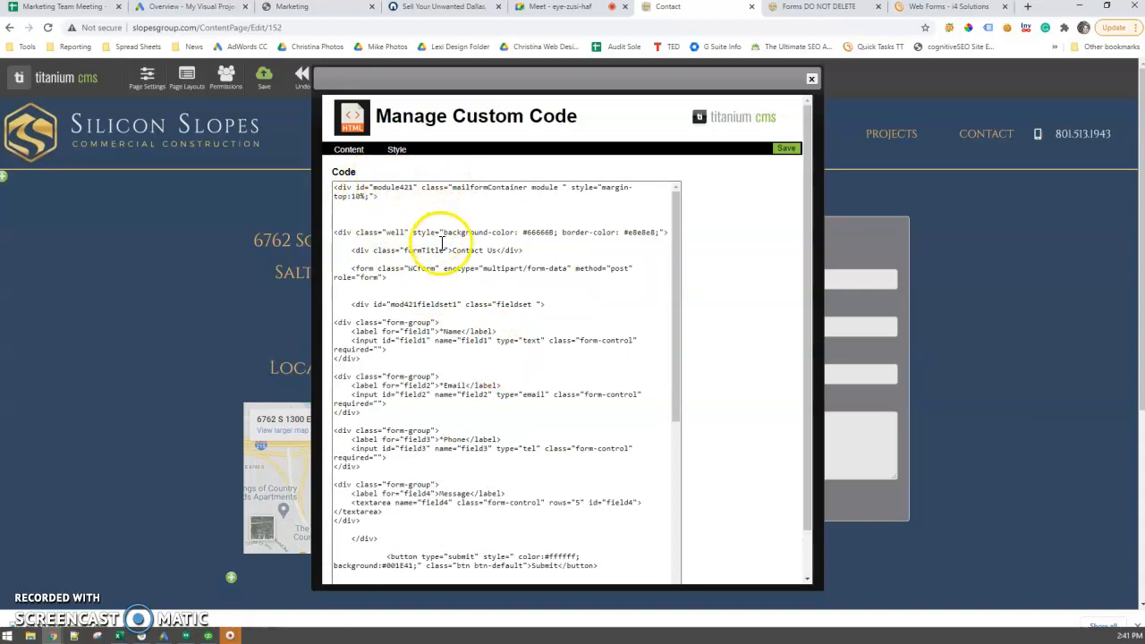
scroll(438, 237, down, 6)
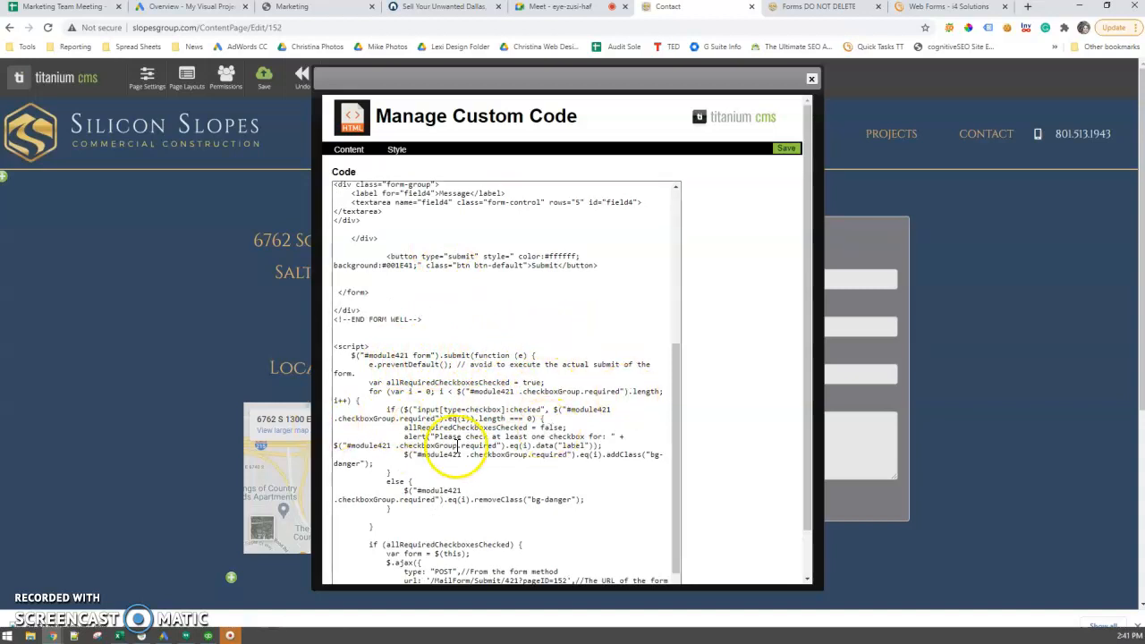
scroll(458, 444, down, 3)
scroll(481, 409, down, 3)
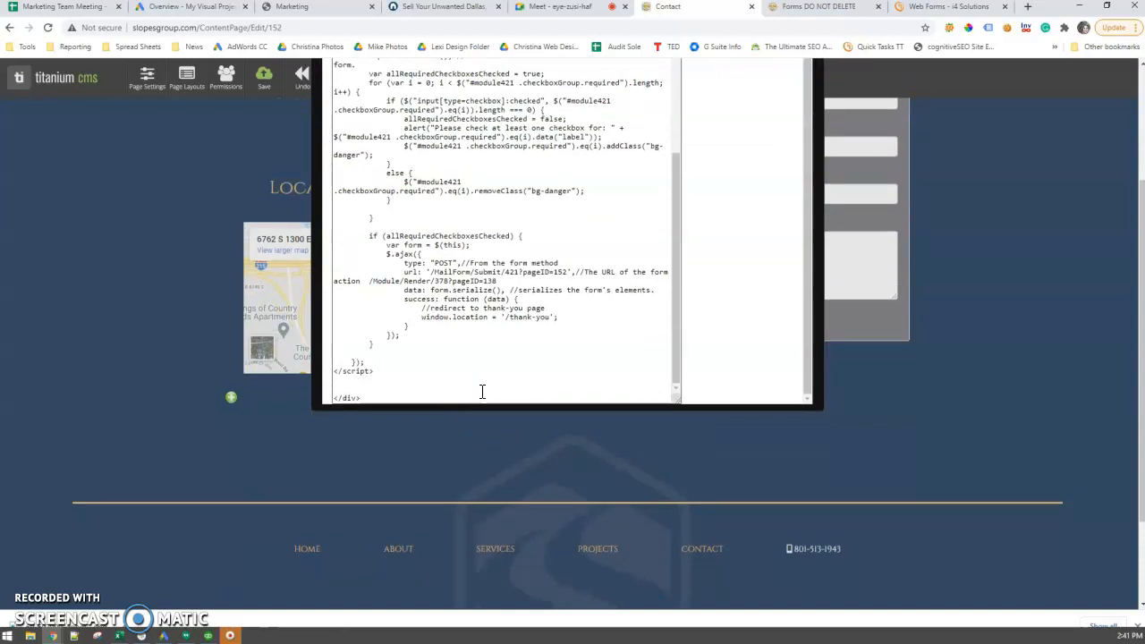
- Try placing the form action URL comment on its own line in the submit script, and undo the line break
click(576, 273)
key(Return)
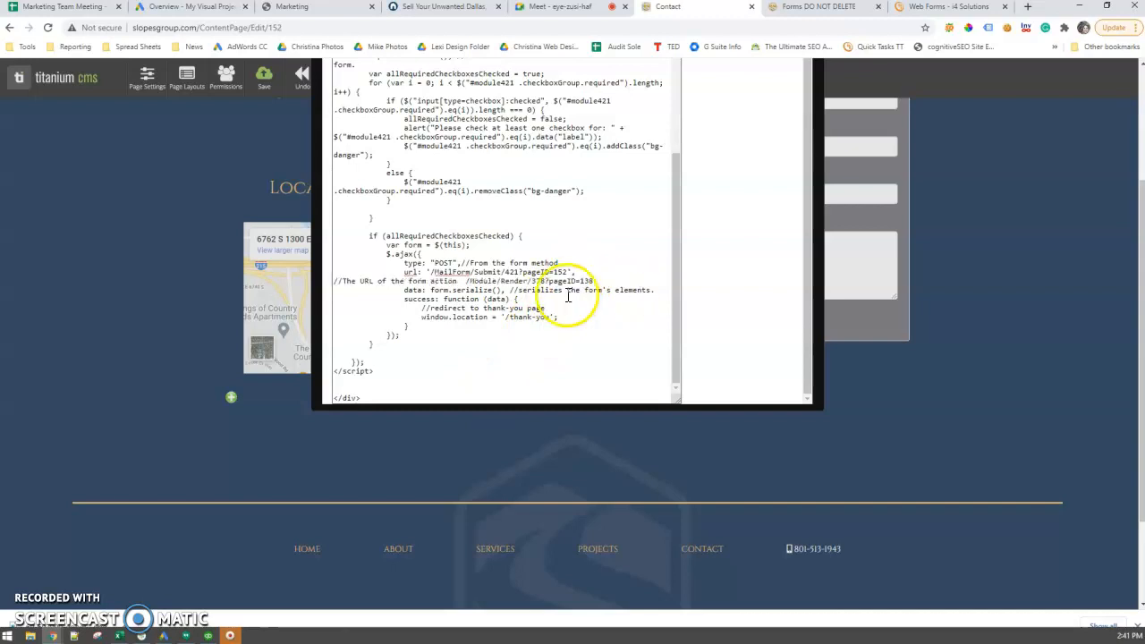
drag(598, 282, 324, 282)
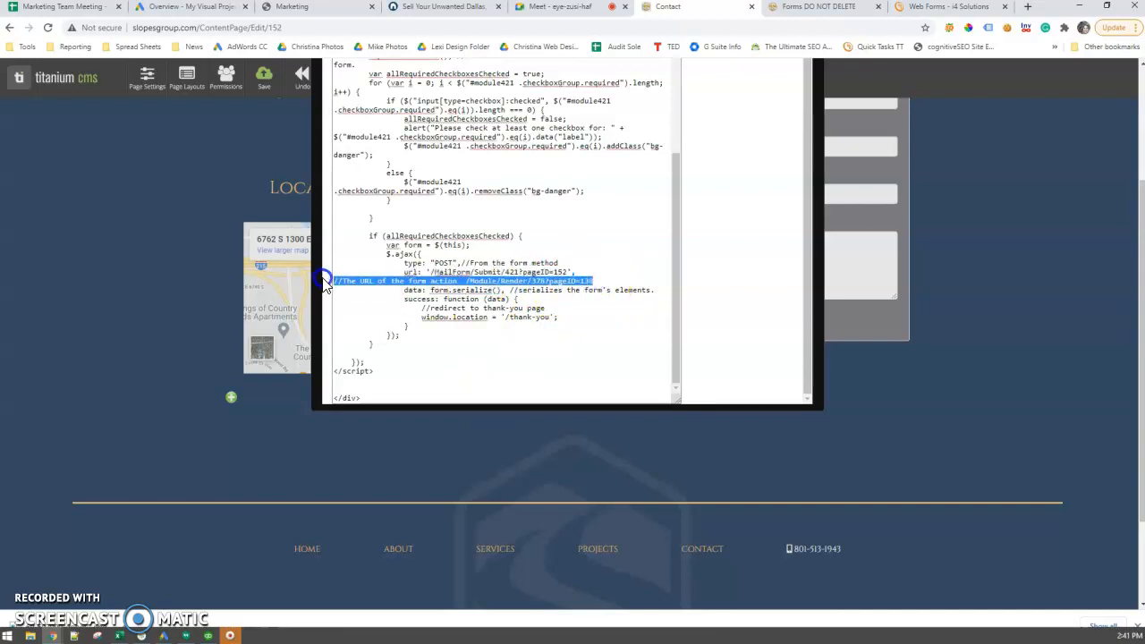
click(609, 310)
click(595, 281)
key(ctrl+z)
- Save the Contact form's custom code, close its editor, and exit page editing
scroll(710, 315, up, 5)
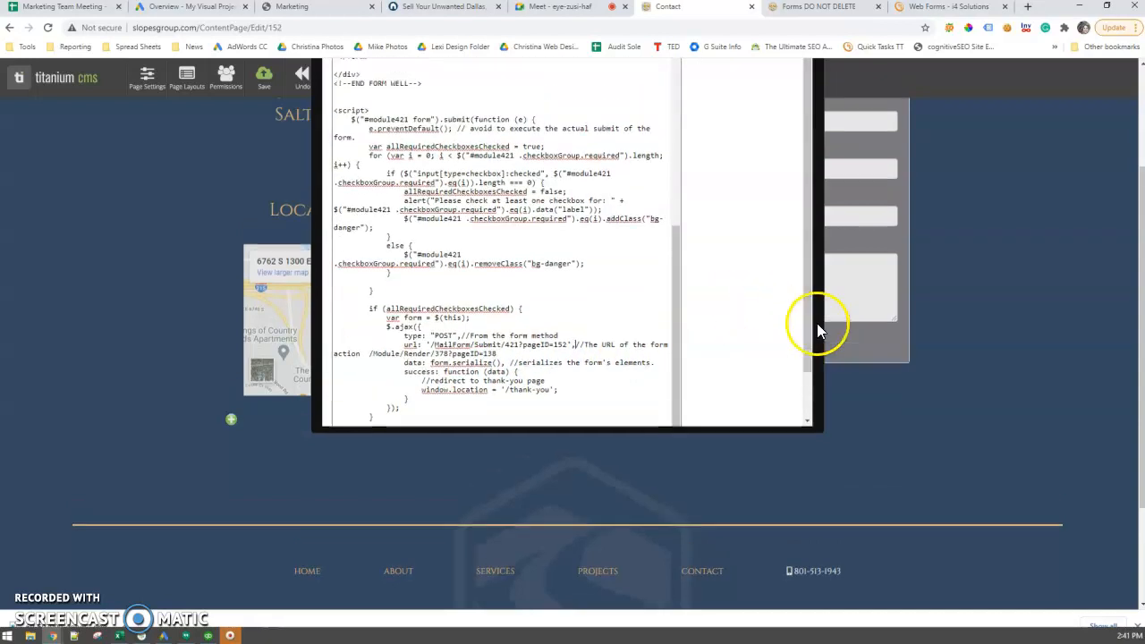
click(787, 150)
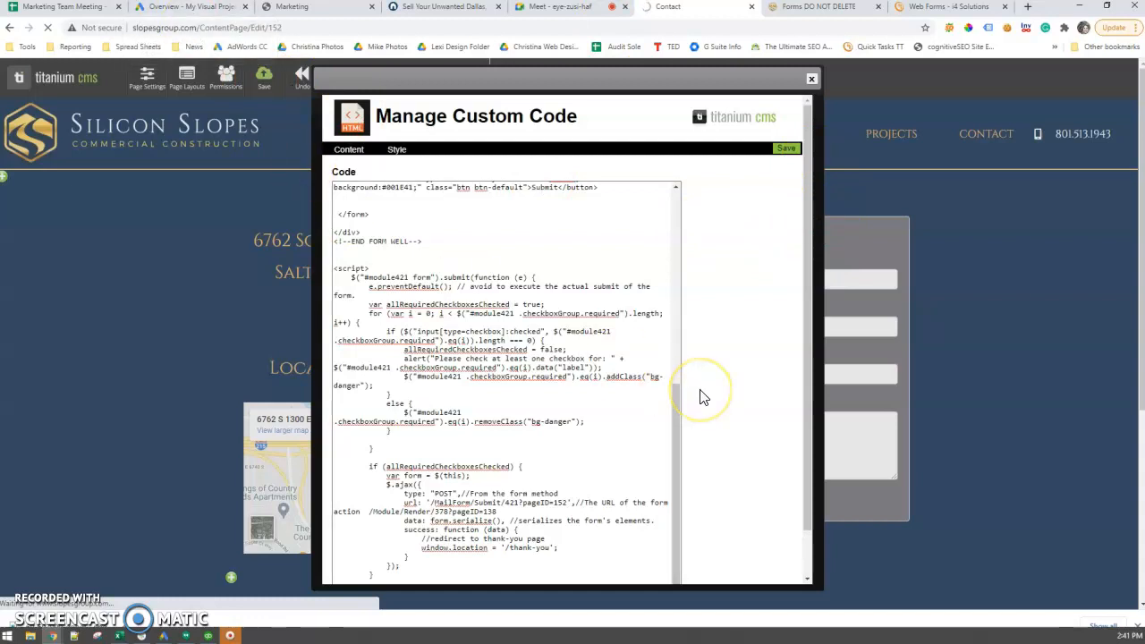
click(811, 82)
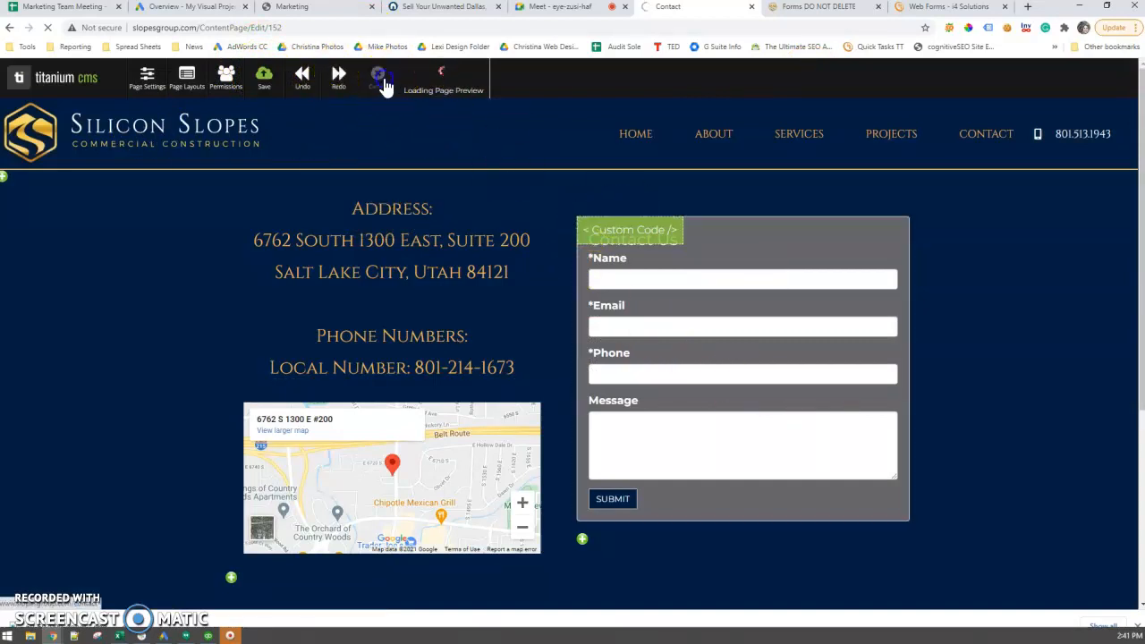
- Switch to the Forms DO NOT DELETE page, open its Contact Us email form for editing, and check the form submission address
click(818, 7)
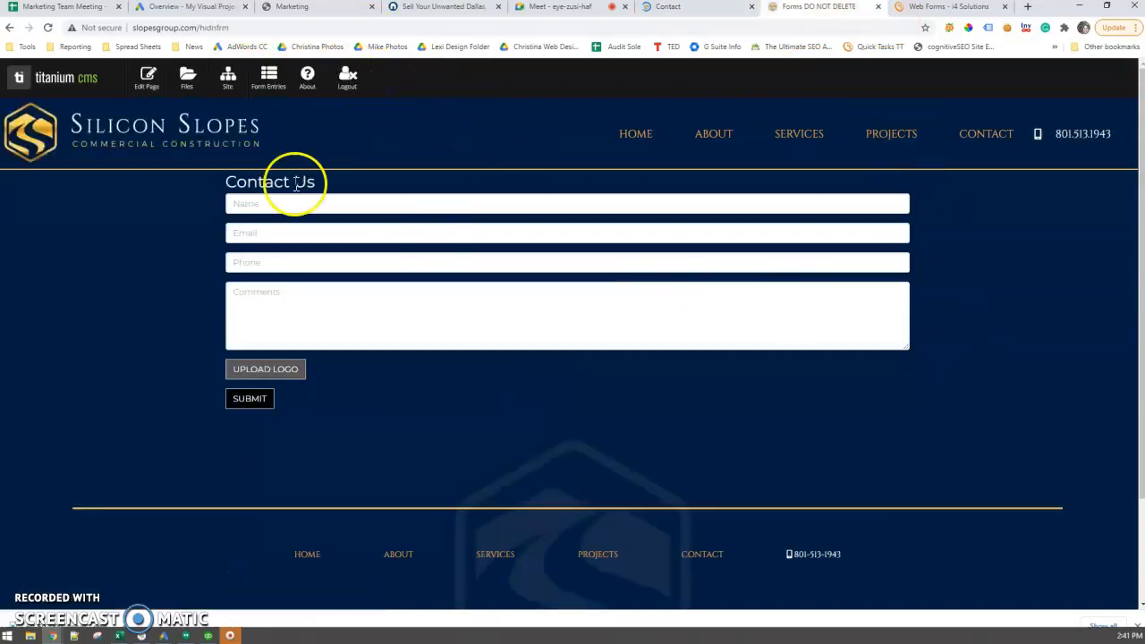
click(148, 82)
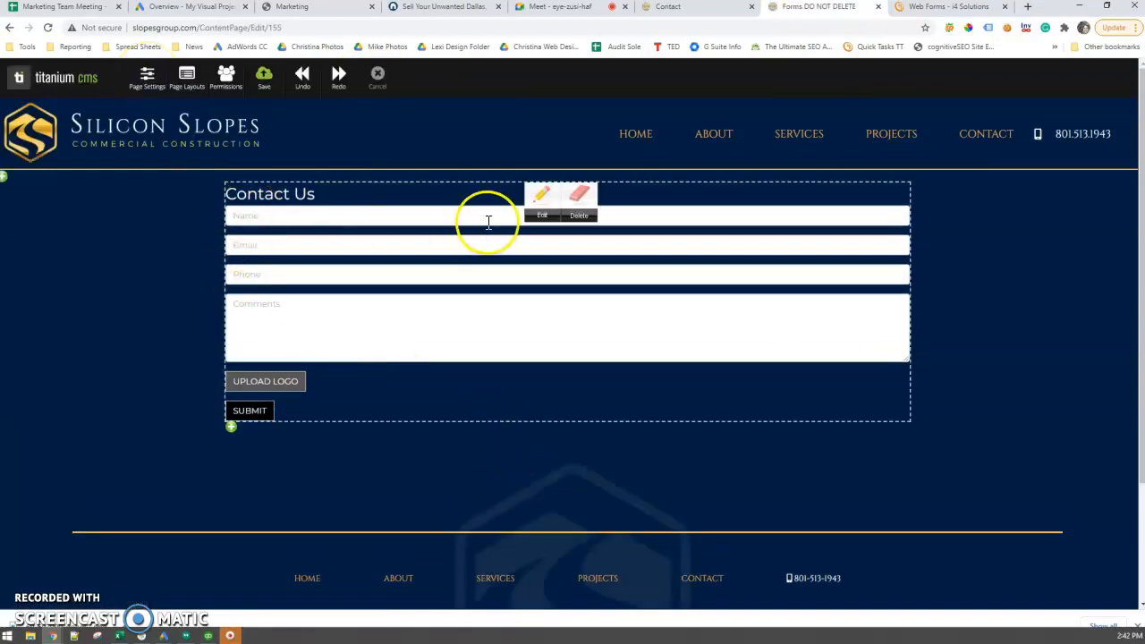
click(542, 195)
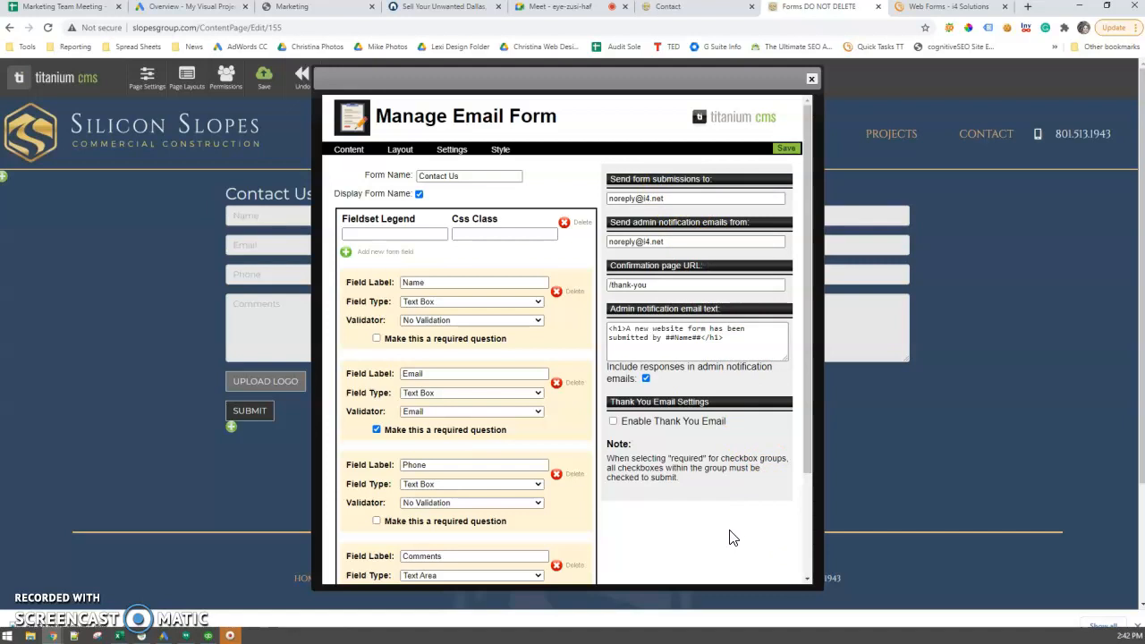
drag(674, 198, 639, 198)
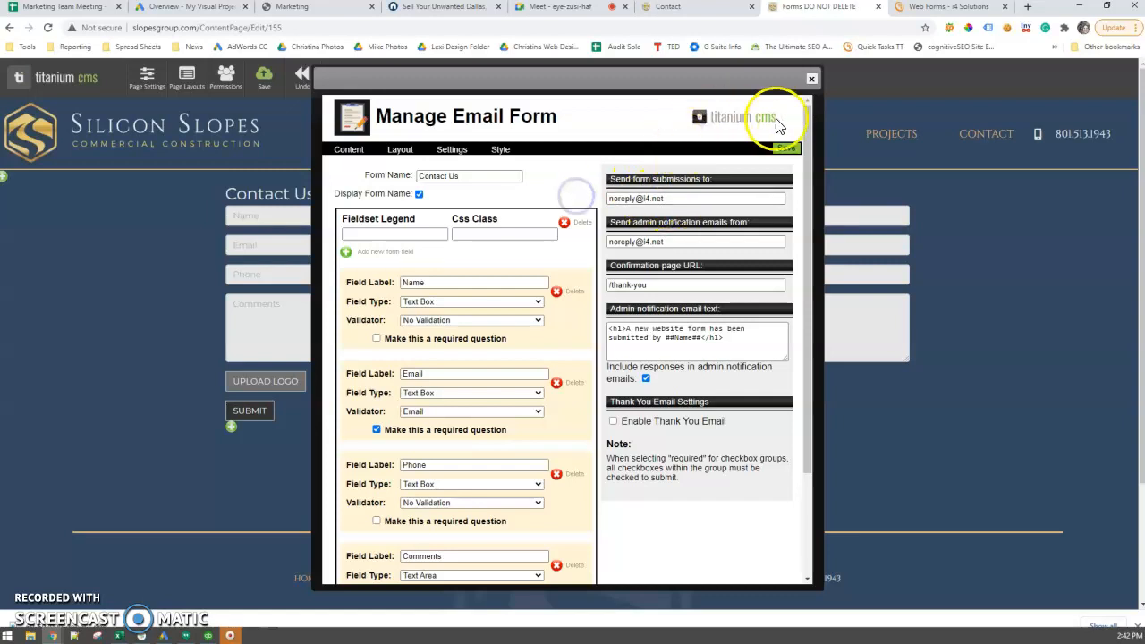
click(813, 80)
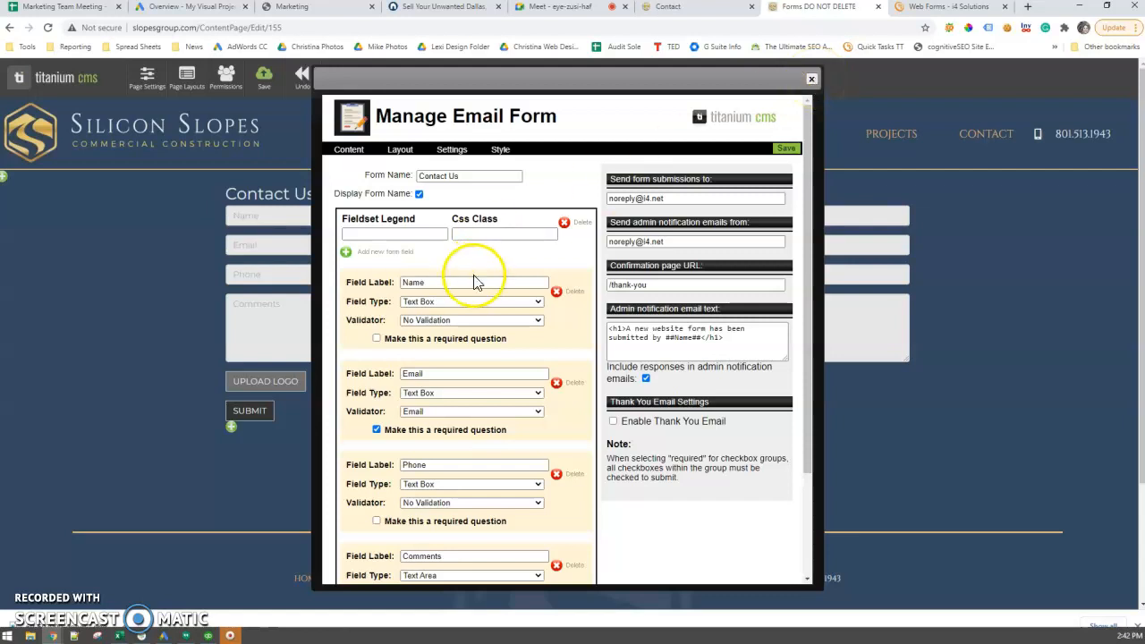
- Make the Name field required, delete the Upload Logo field, and save the email form and its page
scroll(473, 281, down, 3)
scroll(481, 242, up, 3)
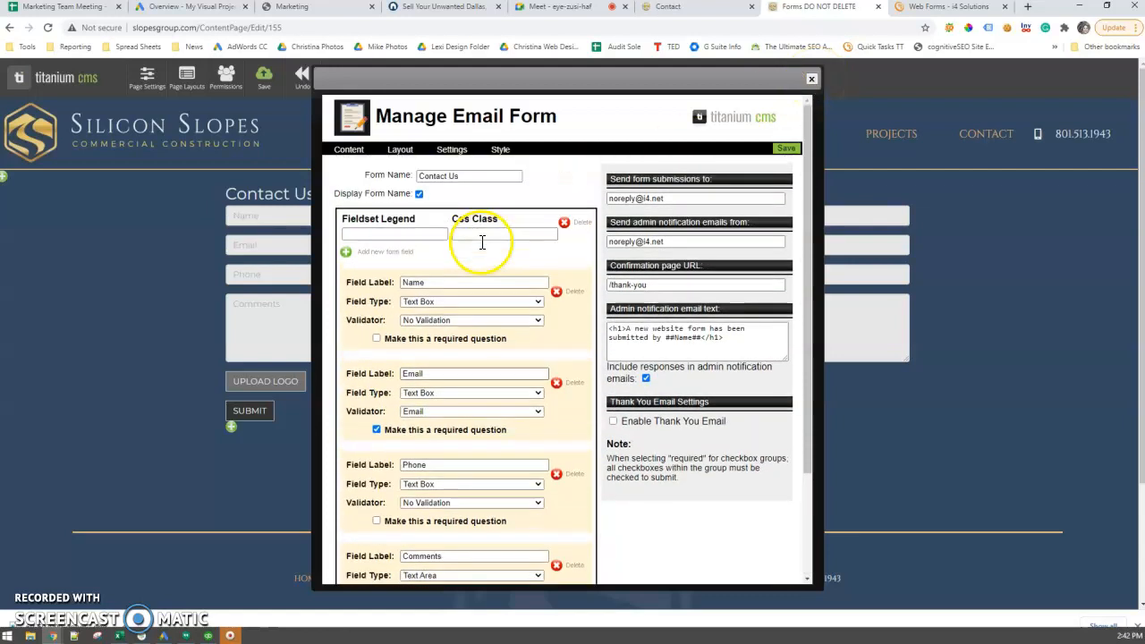
scroll(481, 255, down, 5)
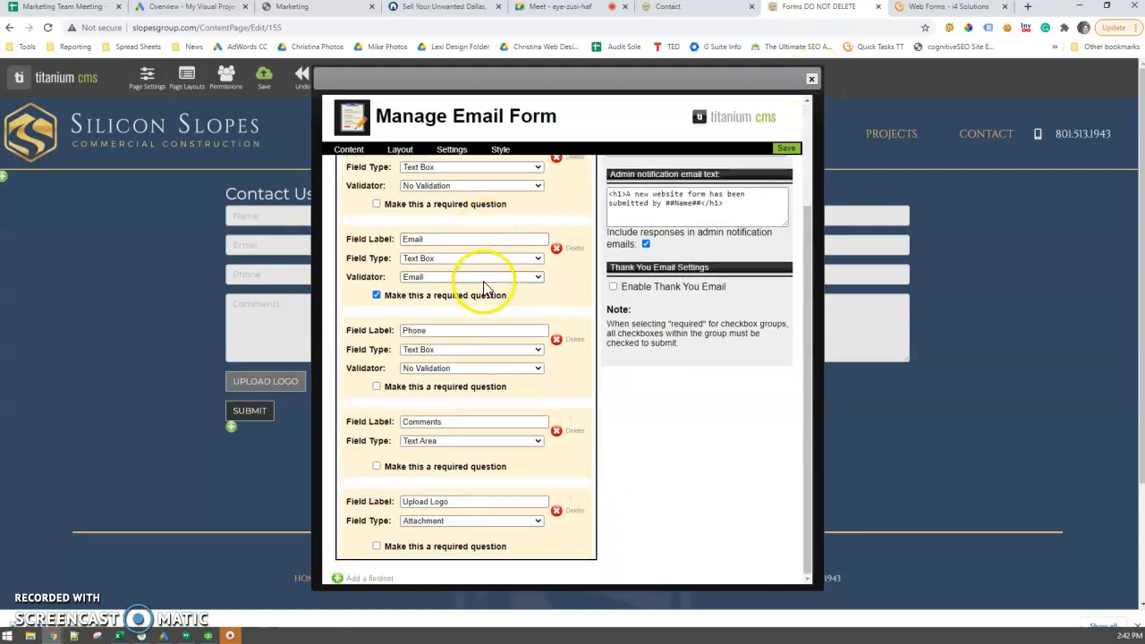
scroll(515, 336, up, 3)
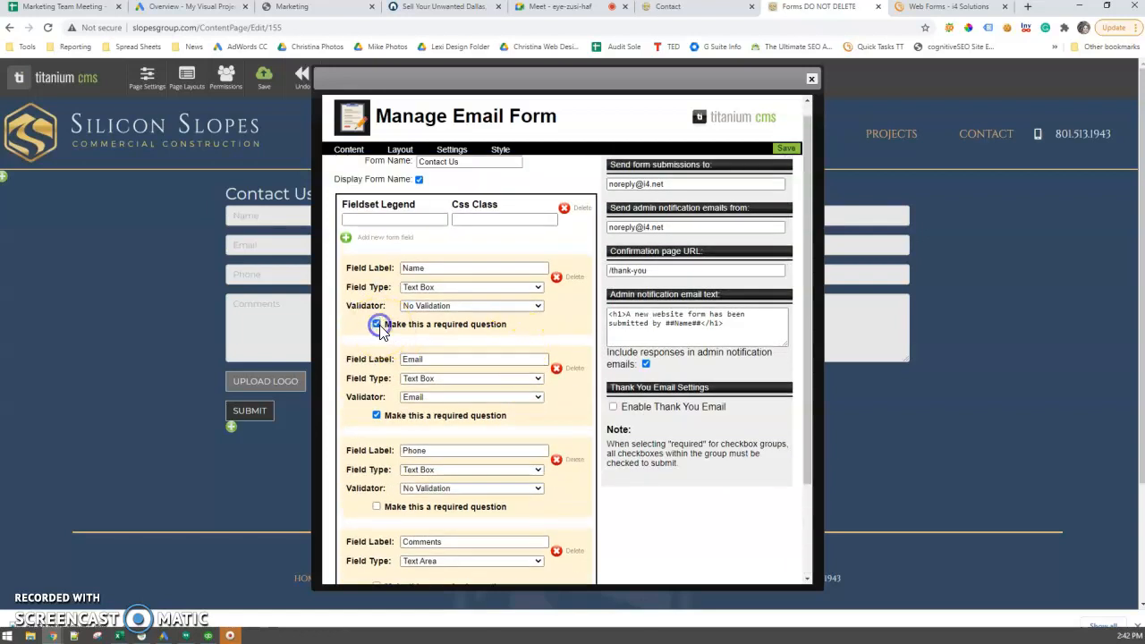
scroll(537, 403, down, 3)
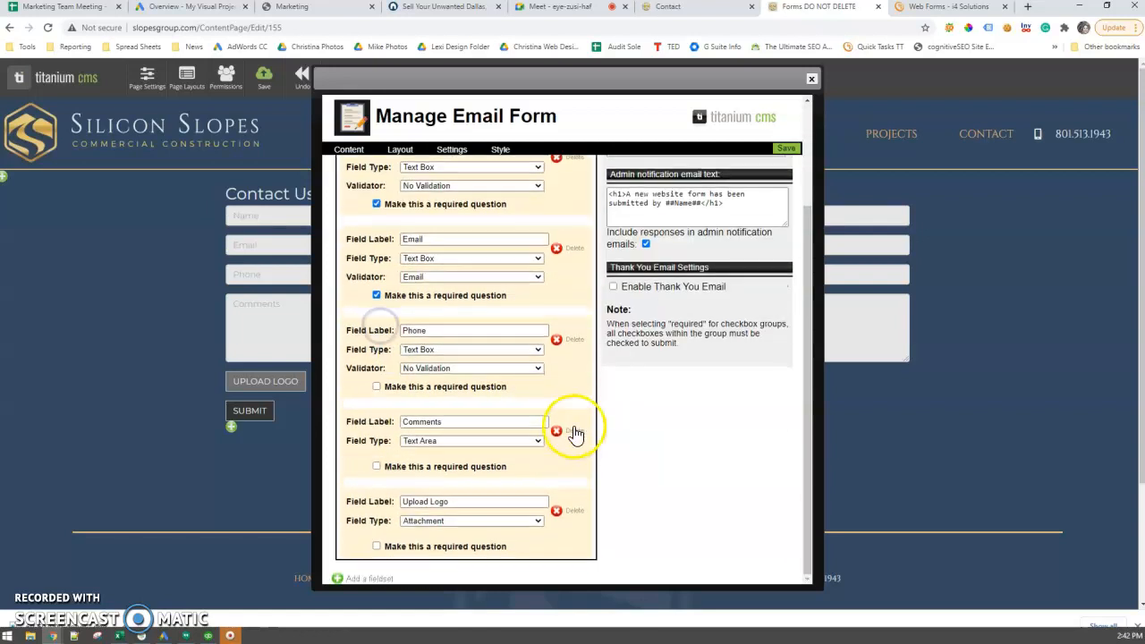
click(571, 516)
click(630, 96)
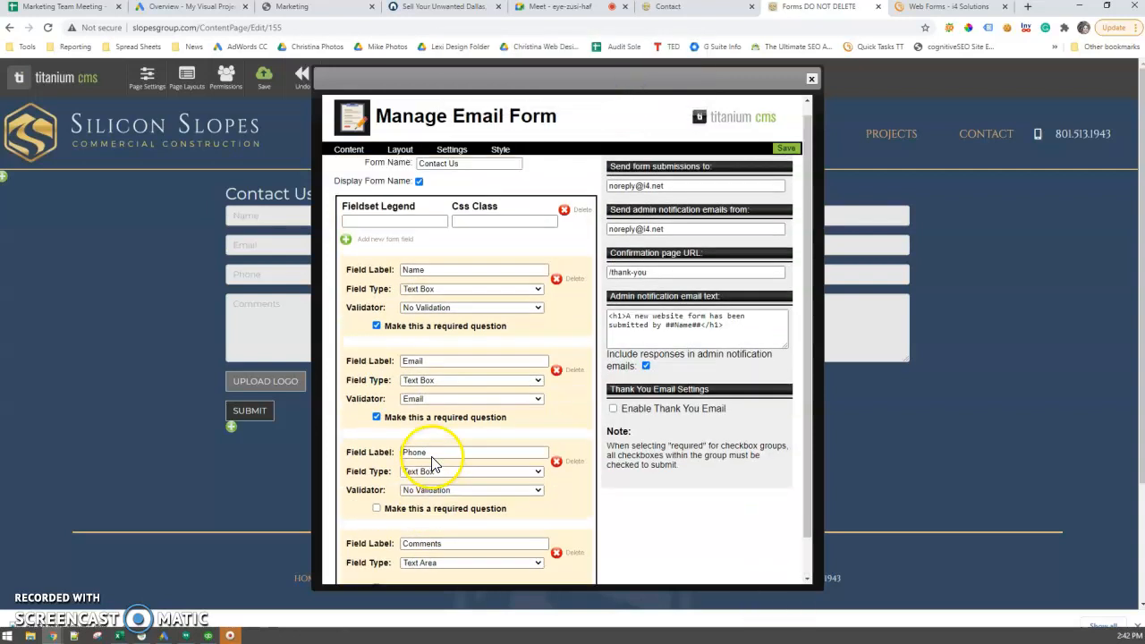
scroll(432, 463, up, 1)
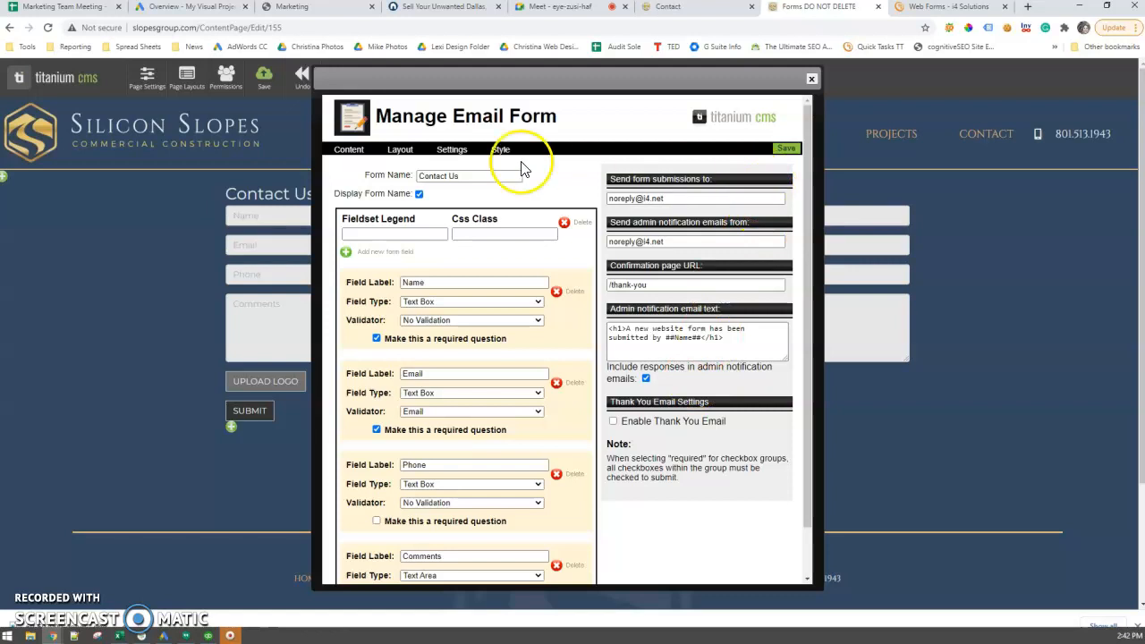
click(784, 152)
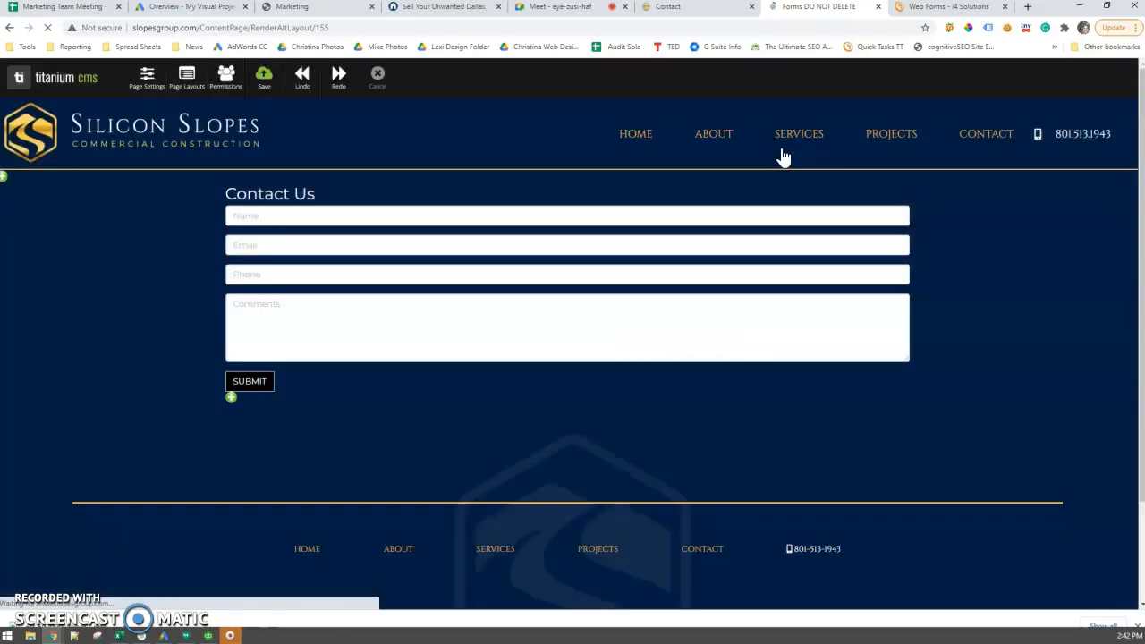
click(267, 78)
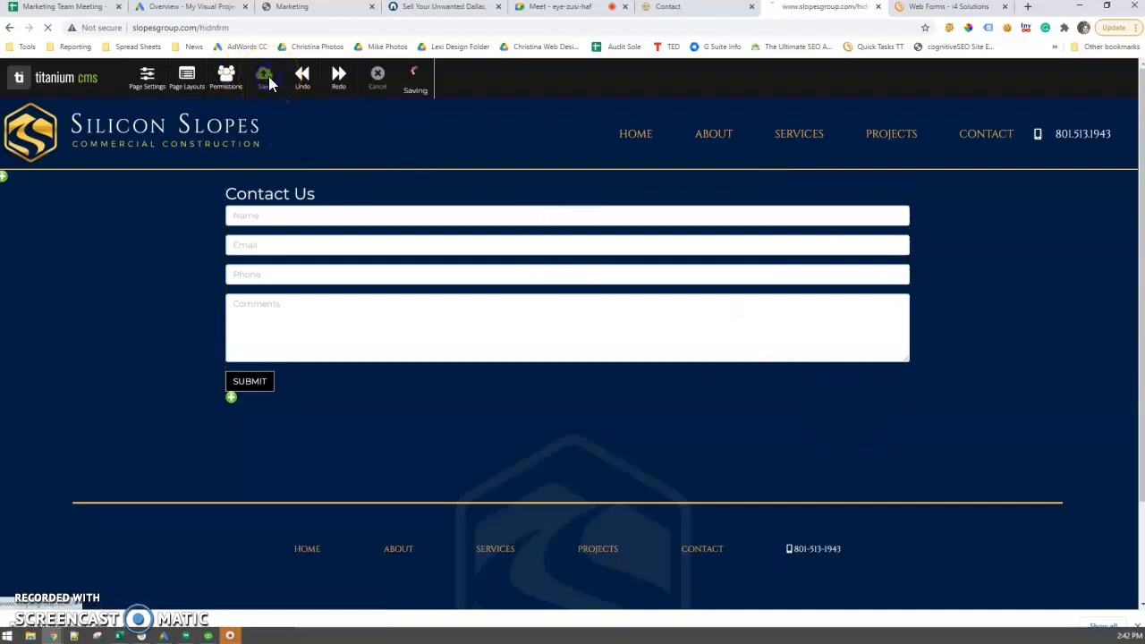
- Inspect the Contact Us form and copy the full HTML of its module79 container, including the submit script
right_click(230, 180)
click(314, 406)
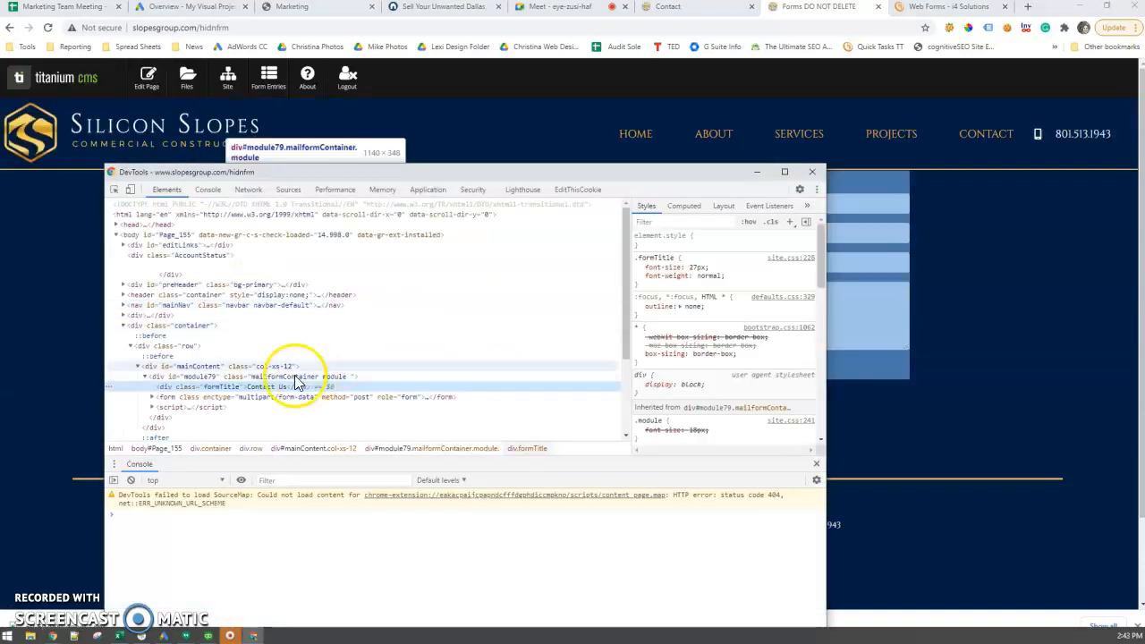
click(192, 378)
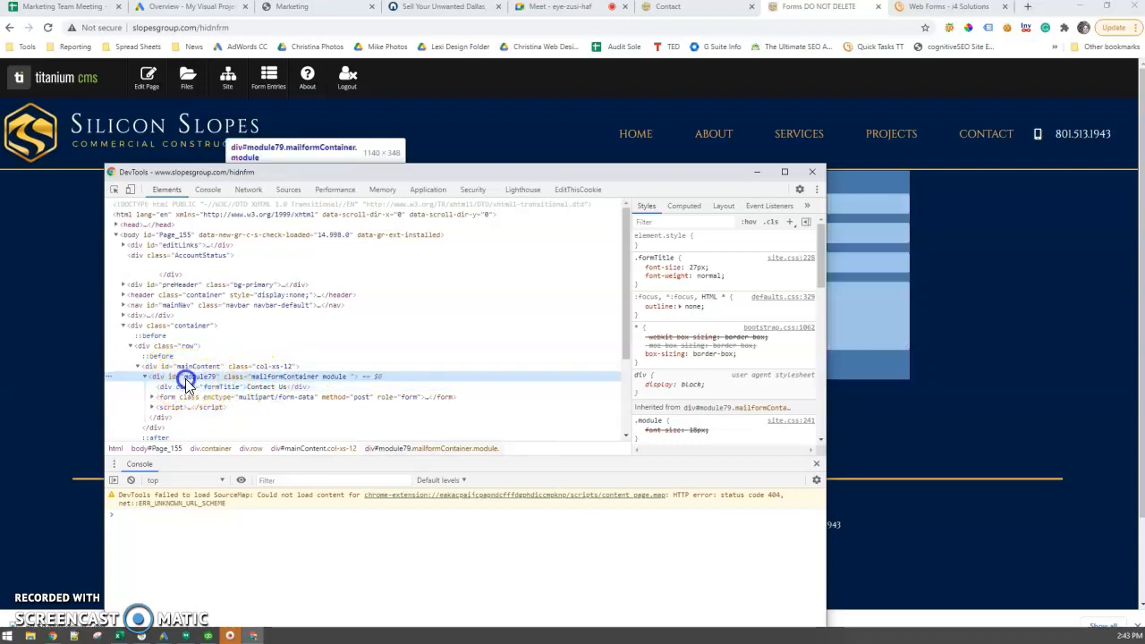
click(207, 400)
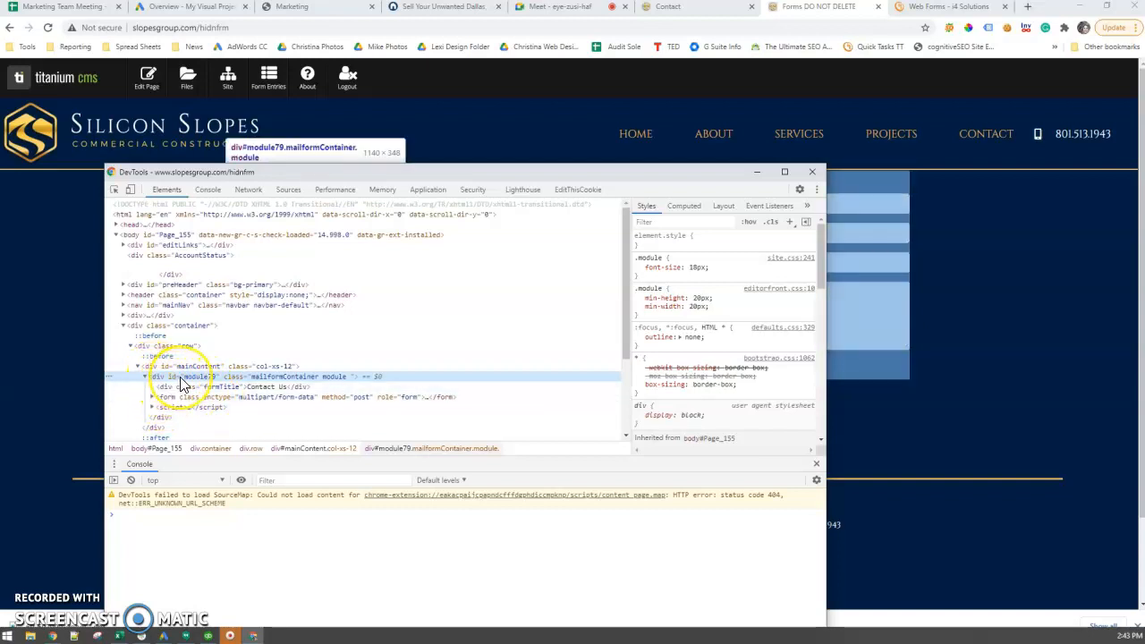
right_click(180, 380)
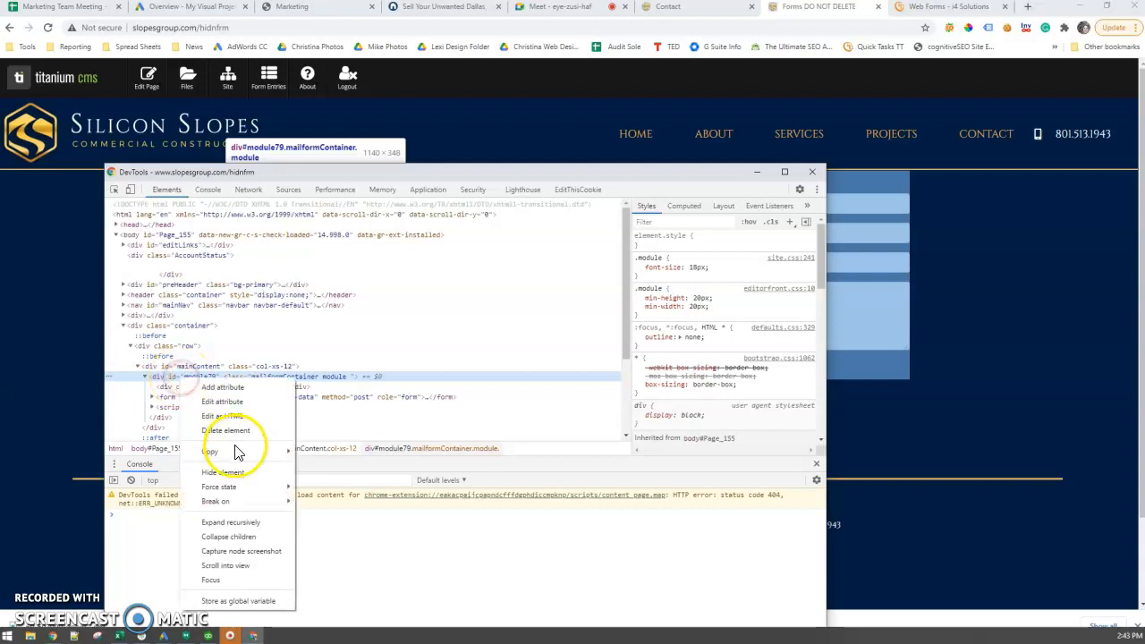
click(228, 414)
scroll(376, 309, down, 8)
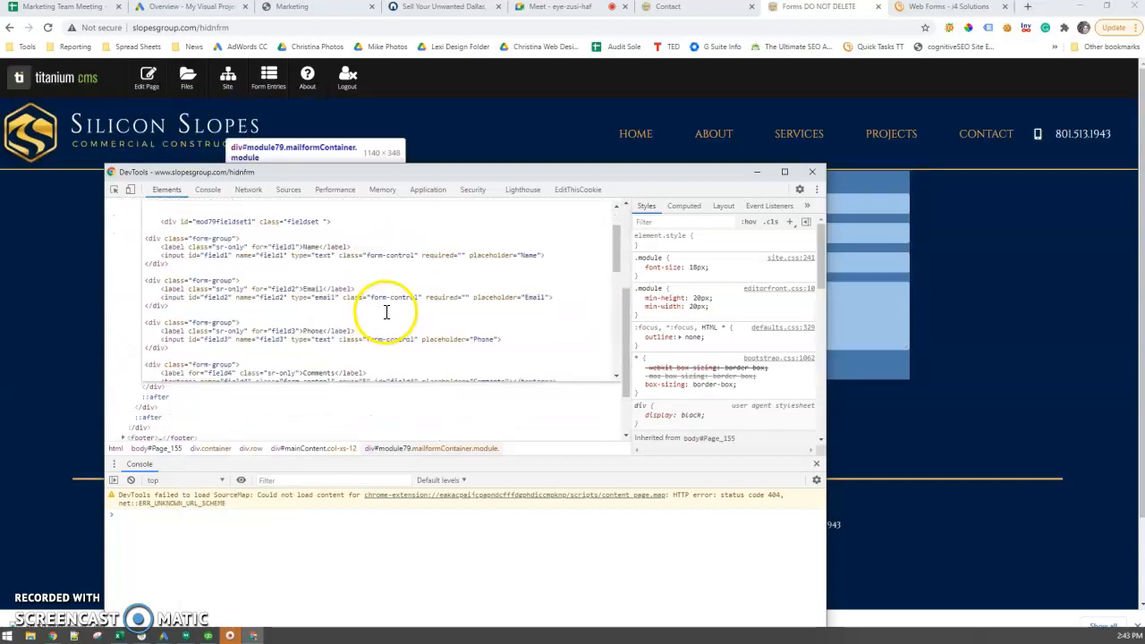
scroll(293, 286, down, 3)
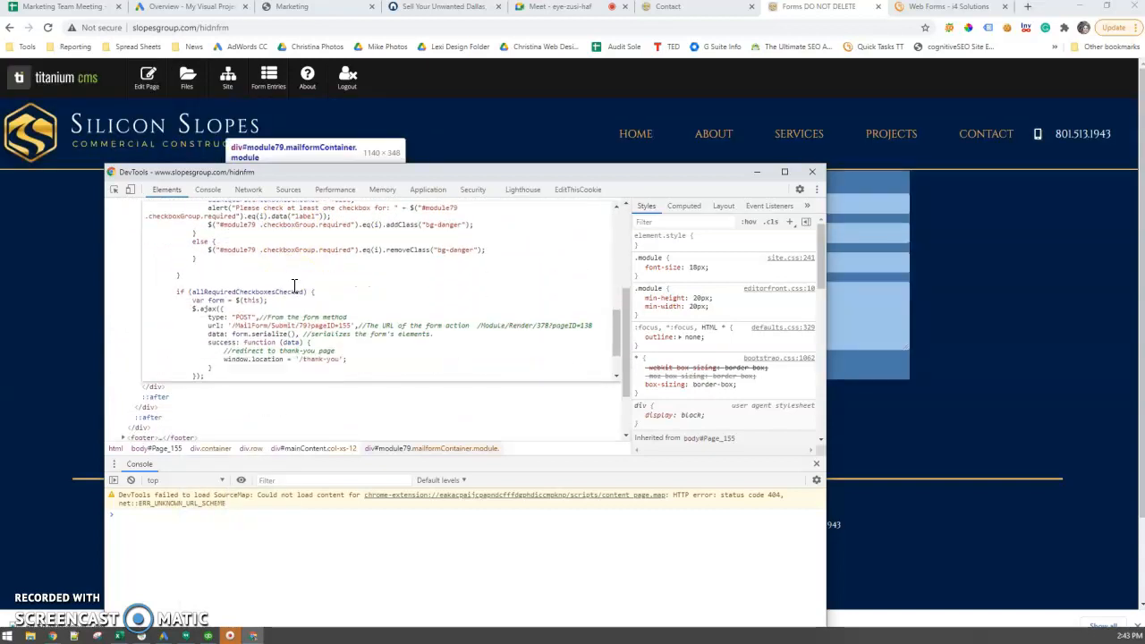
scroll(204, 371, up, 10)
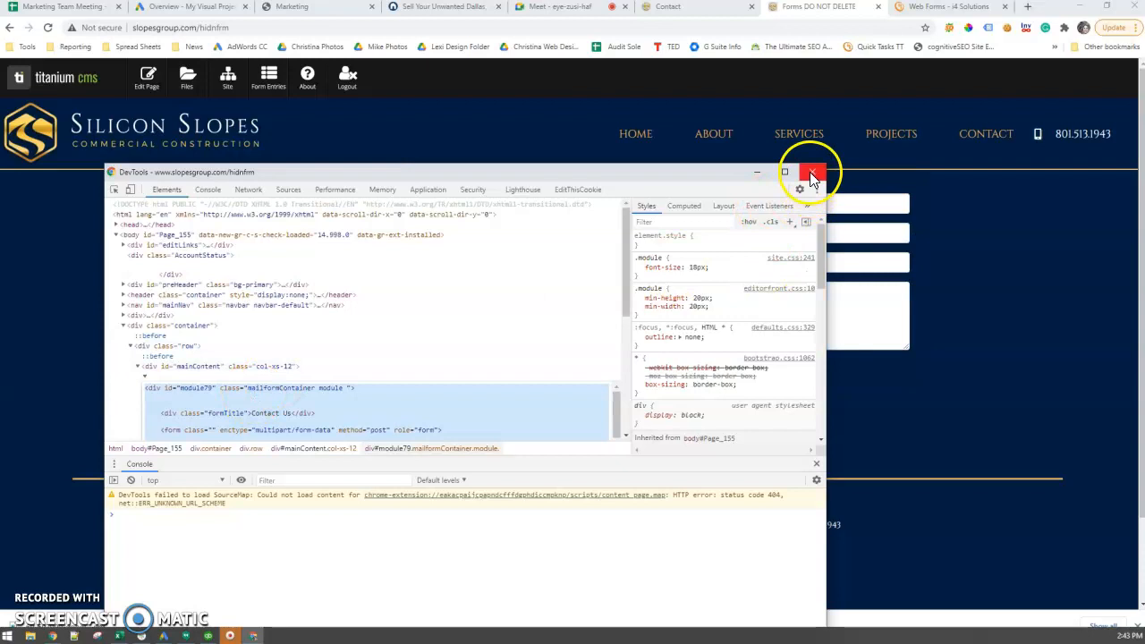
click(812, 175)
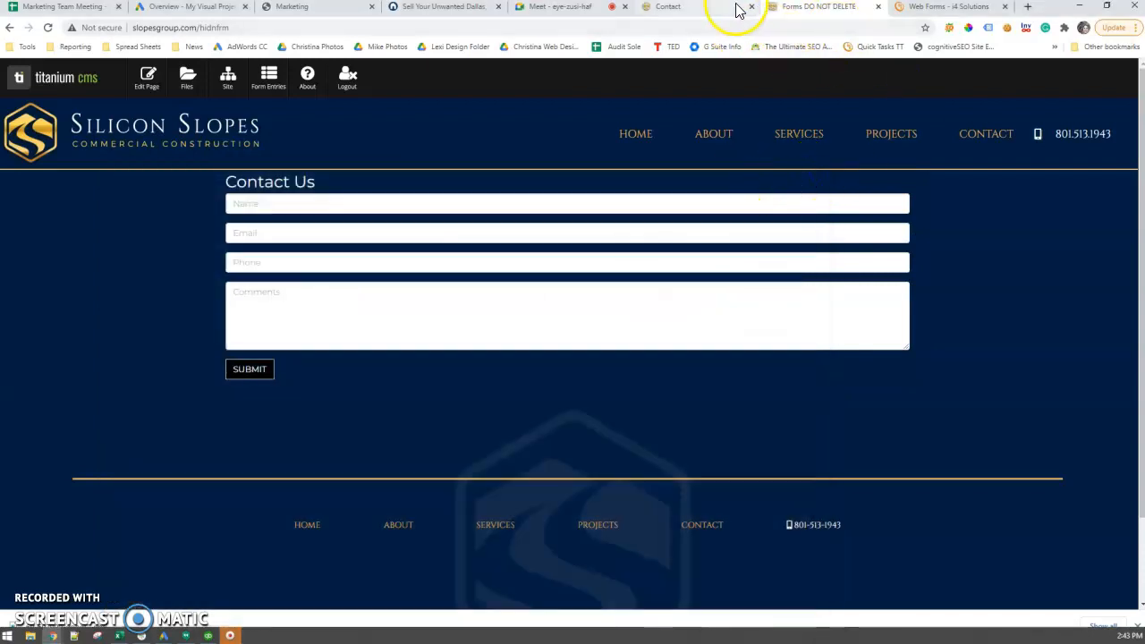
- Return to the Contact page and open its form's custom code module for editing
click(707, 7)
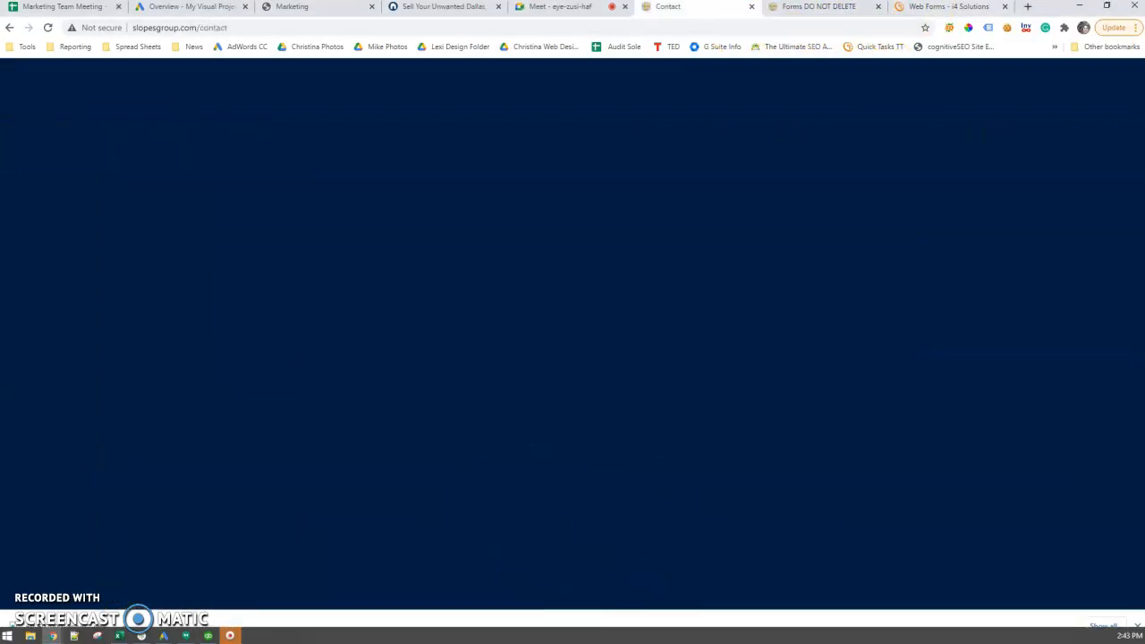
click(148, 77)
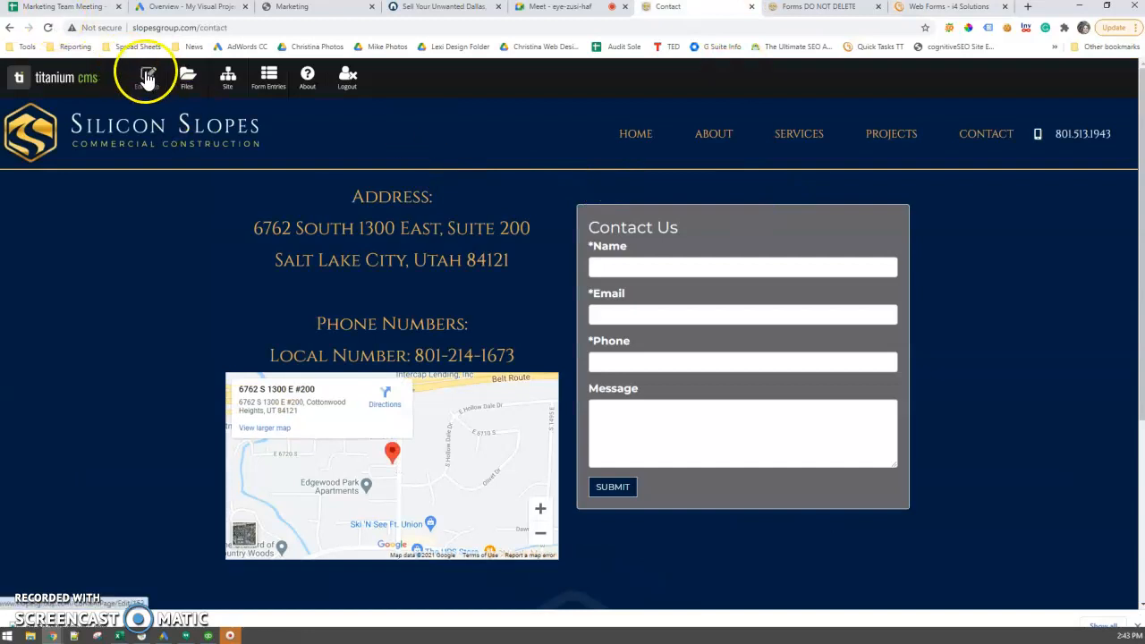
double_click(692, 232)
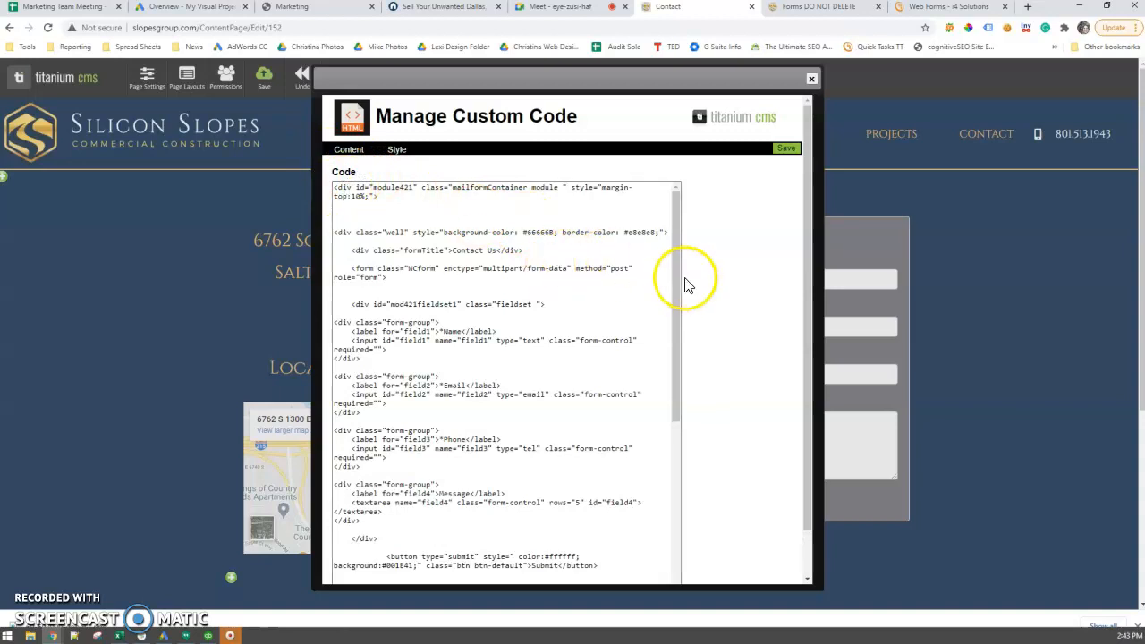
- Add blank lines above the existing module421 form code and paste the copied module79 form markup at the start
click(338, 188)
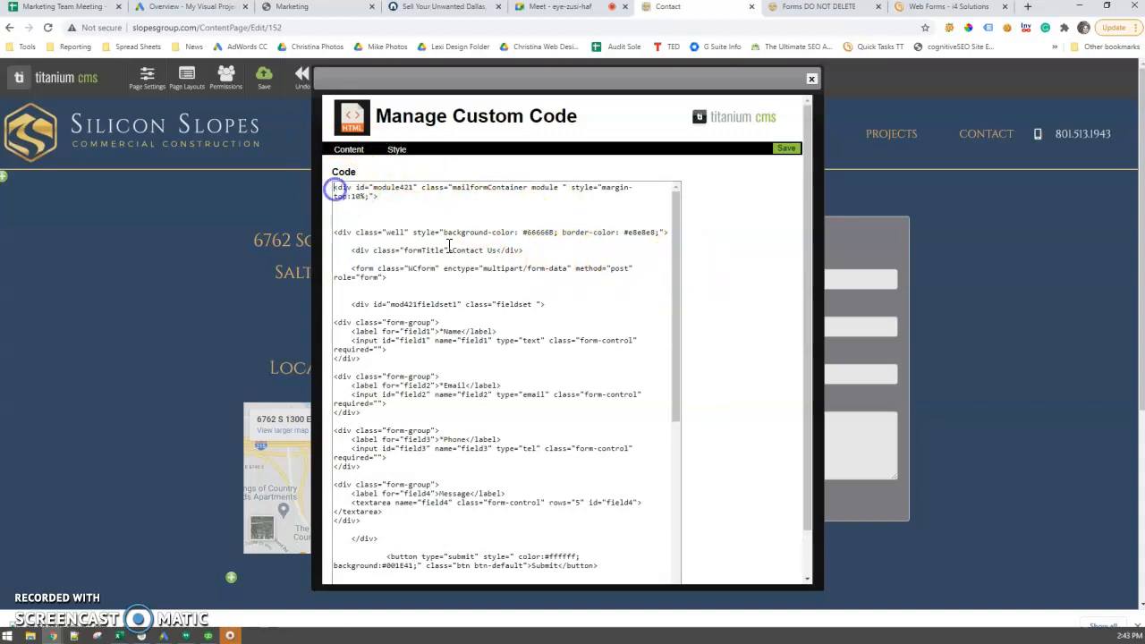
key(Return)
key(Return)
key(Return)
key(Return)
key(Return)
key(Return)
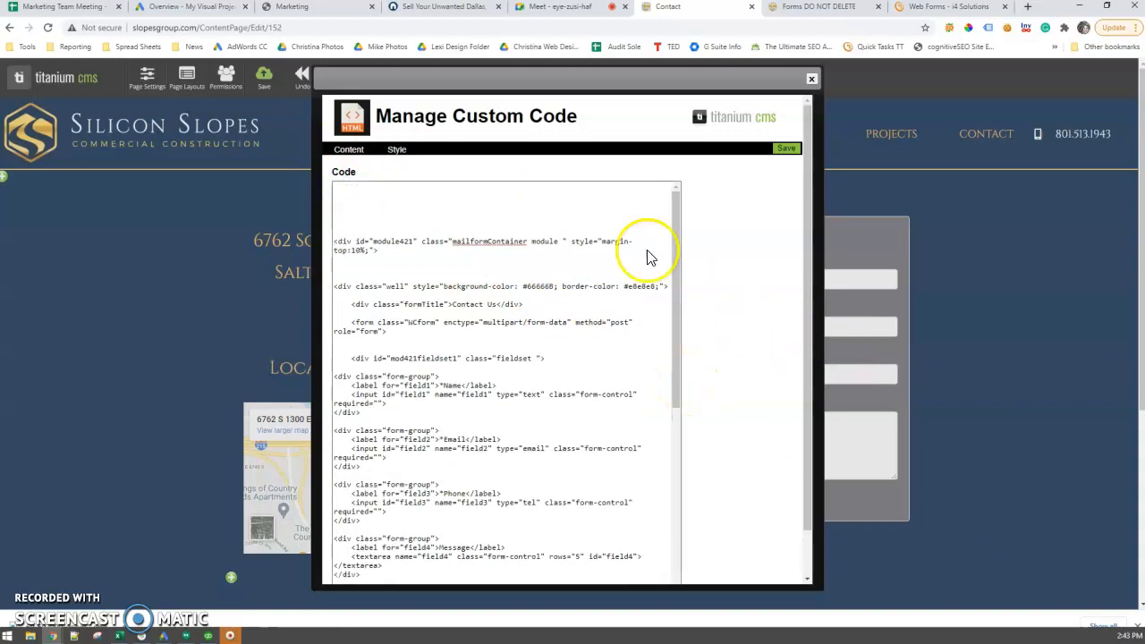
key(ctrl+v)
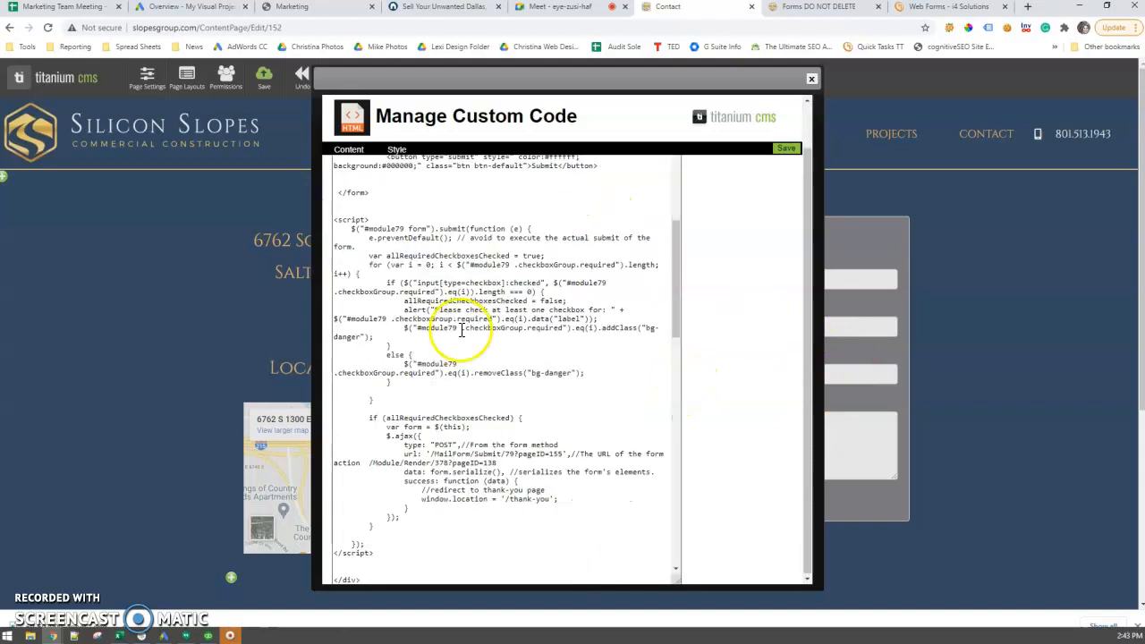
- Copy the styled "well" div opening tag from the old form code and insert it above the new form's Contact Us title
scroll(461, 331, down, 4)
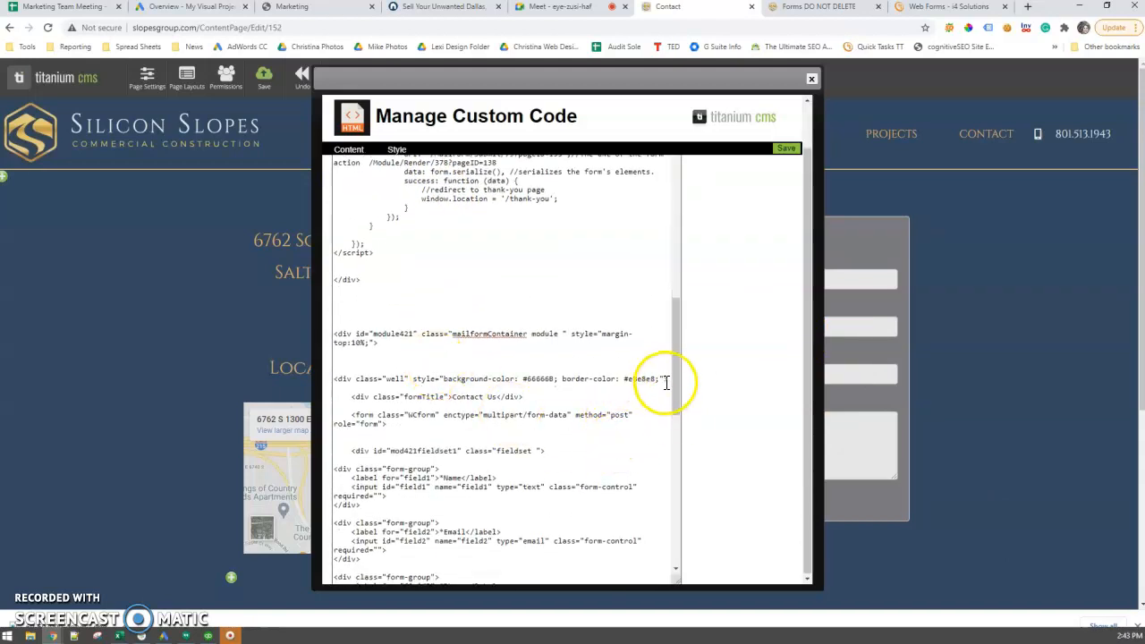
drag(670, 379, 406, 359)
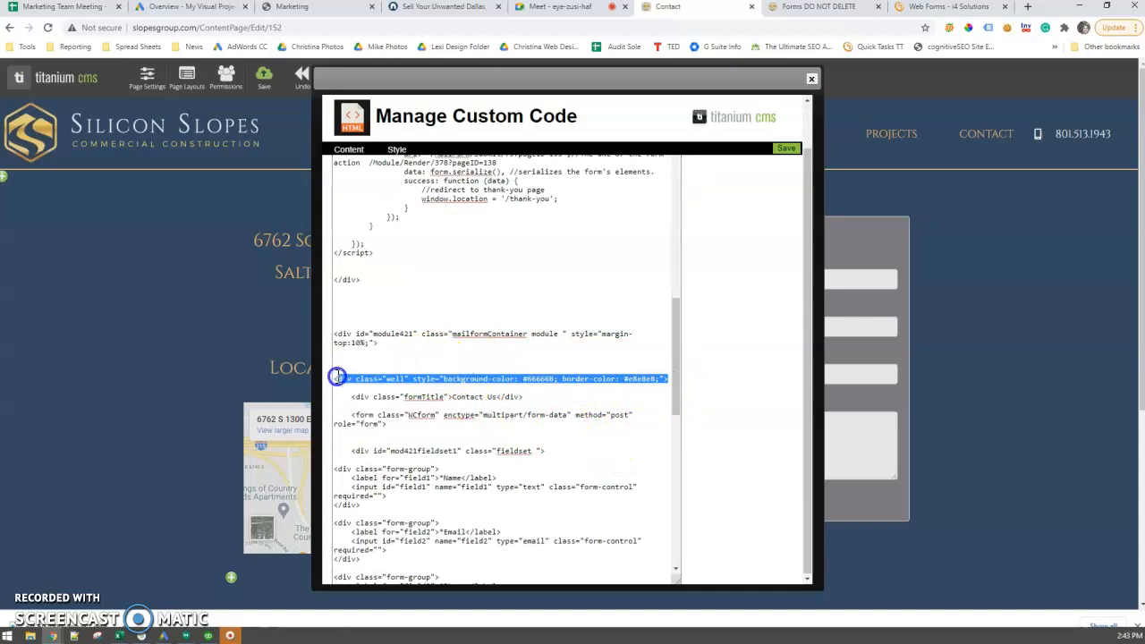
click(452, 369)
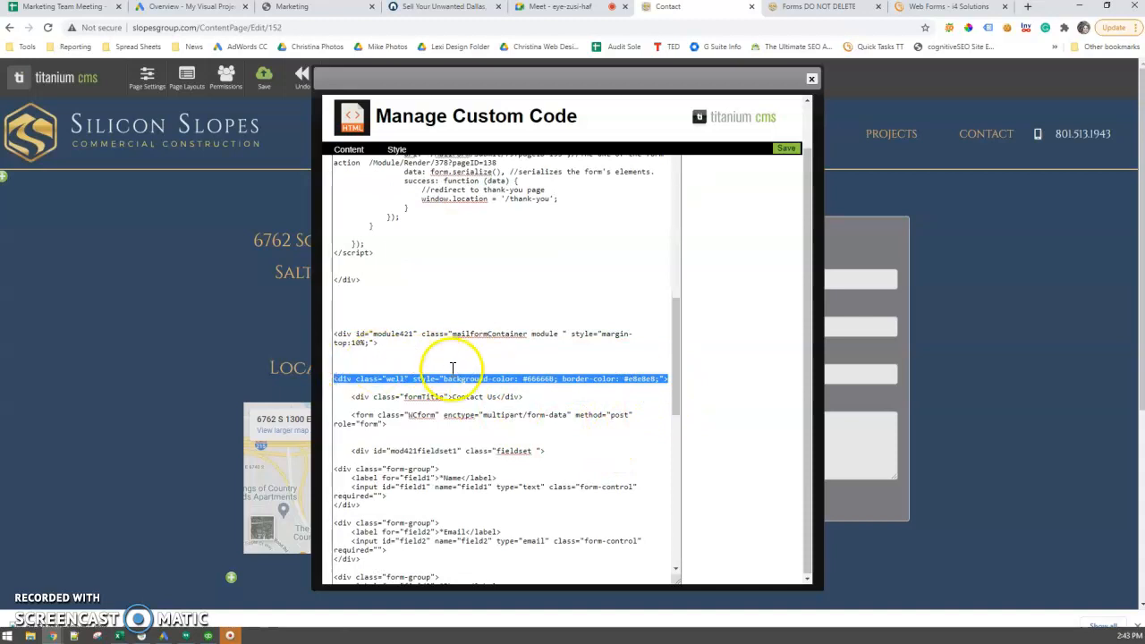
scroll(453, 367, up, 8)
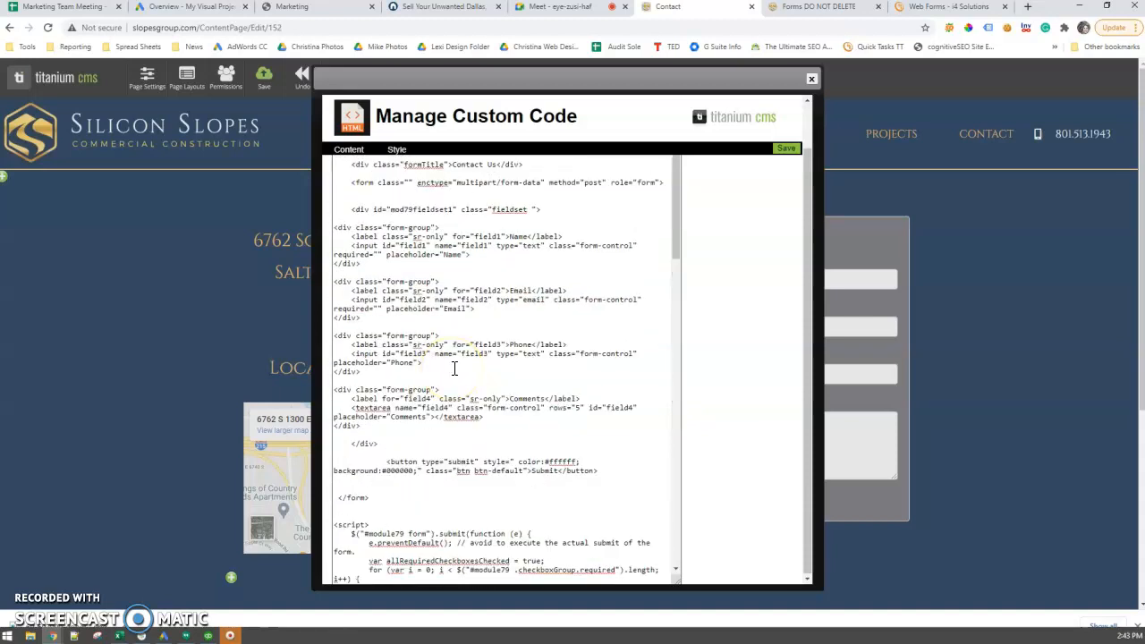
scroll(726, 430, up, 1)
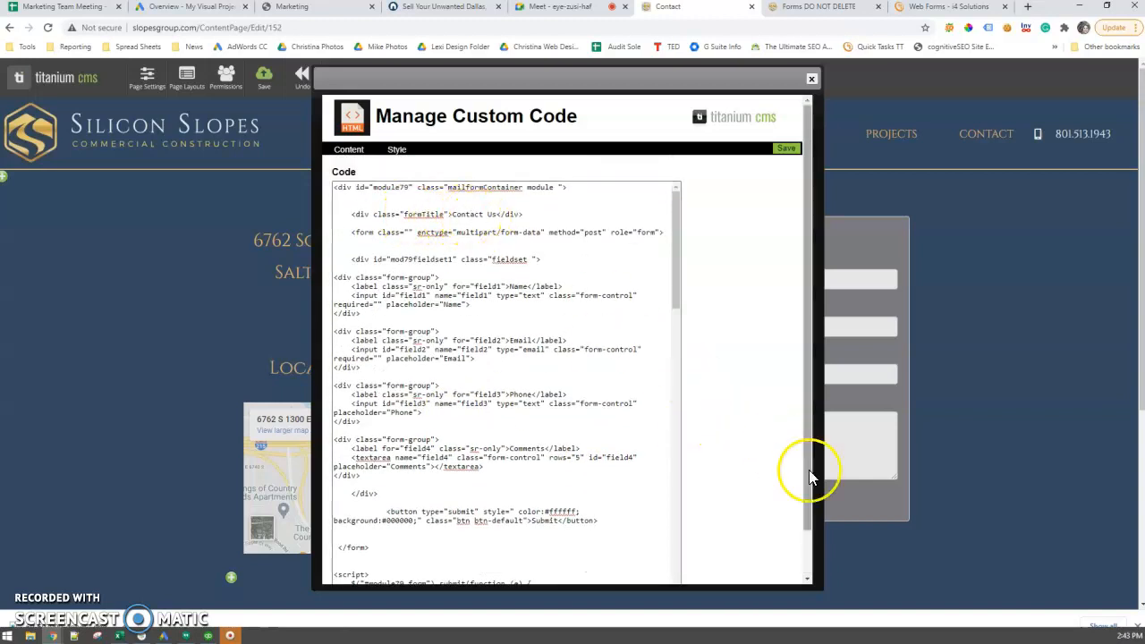
scroll(810, 474, down, 1)
scroll(468, 432, down, 10)
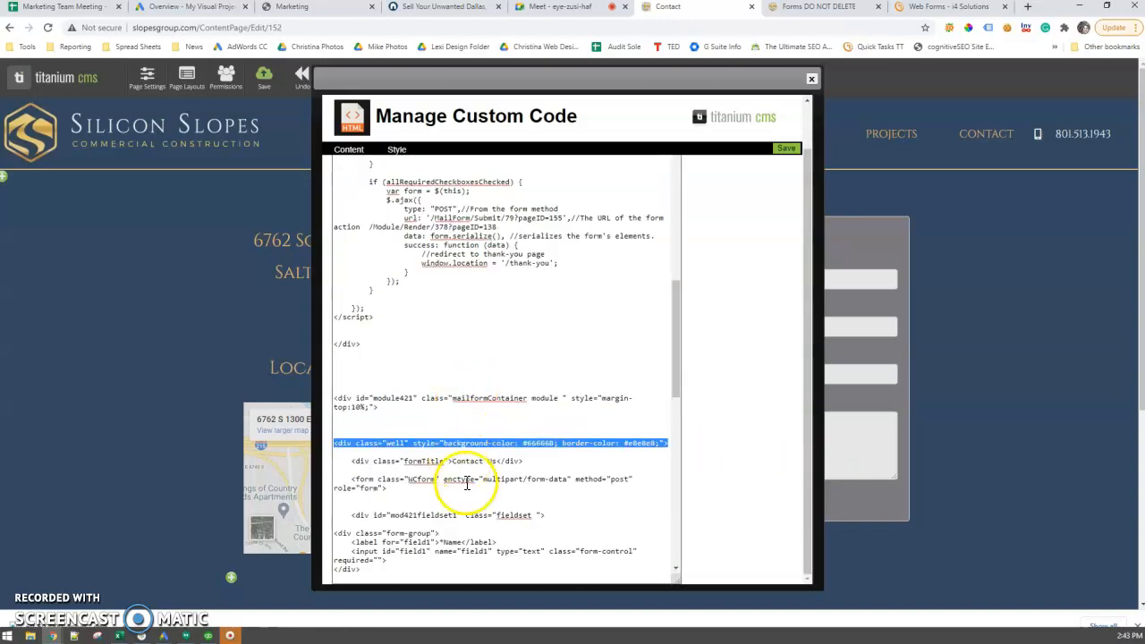
scroll(466, 484, up, 10)
scroll(549, 294, up, 1)
click(358, 198)
text(<div class="well" style="background-color: #666668; border-color: #e8e8e8;">)
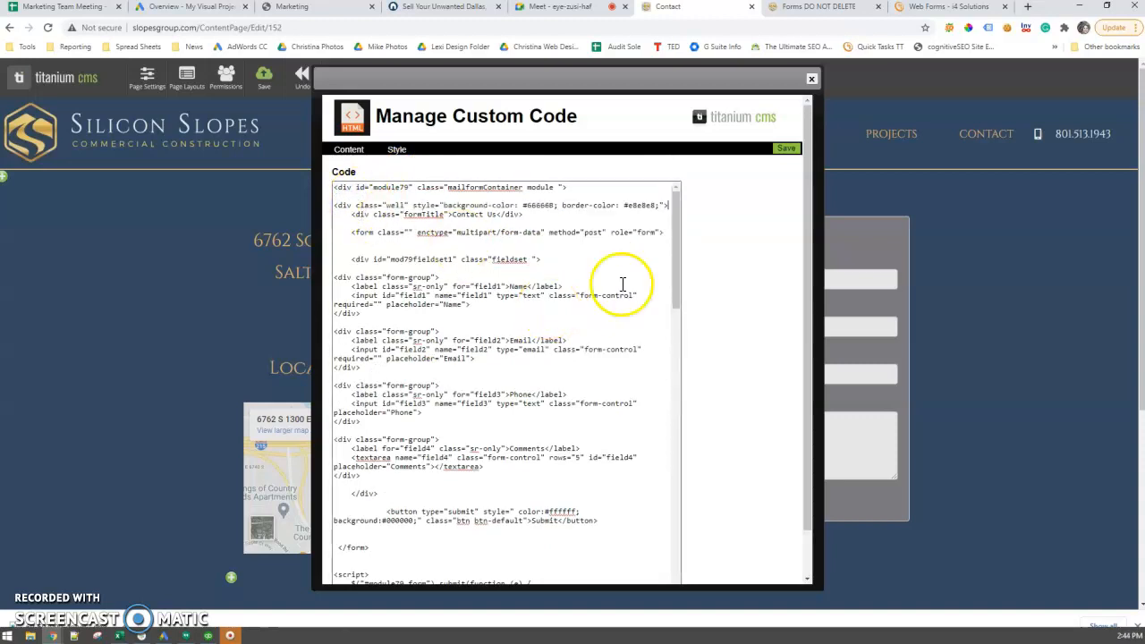
scroll(524, 325, down, 10)
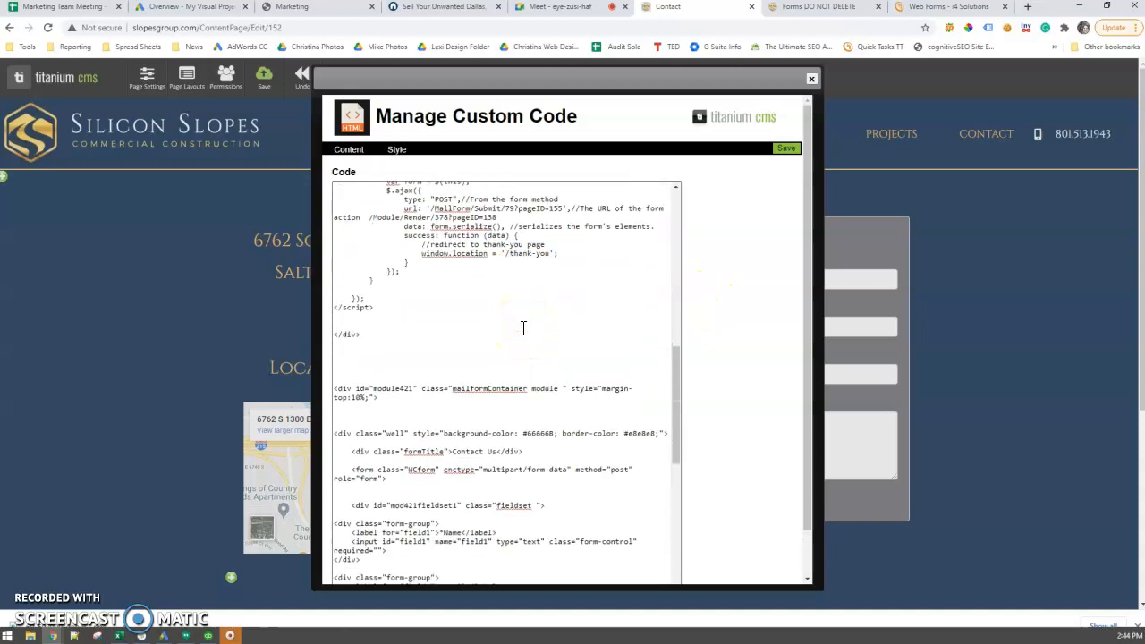
- Check the new form markup and add a closing </div> tag for the "well" container after the module79 script
scroll(555, 389, up, 10)
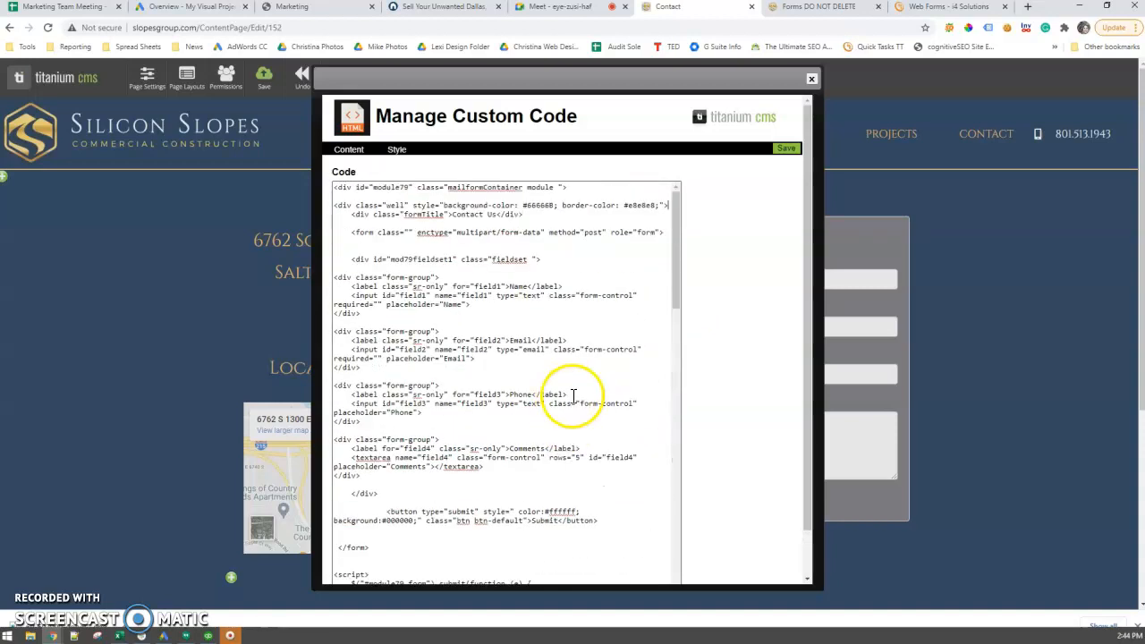
scroll(402, 188, down, 10)
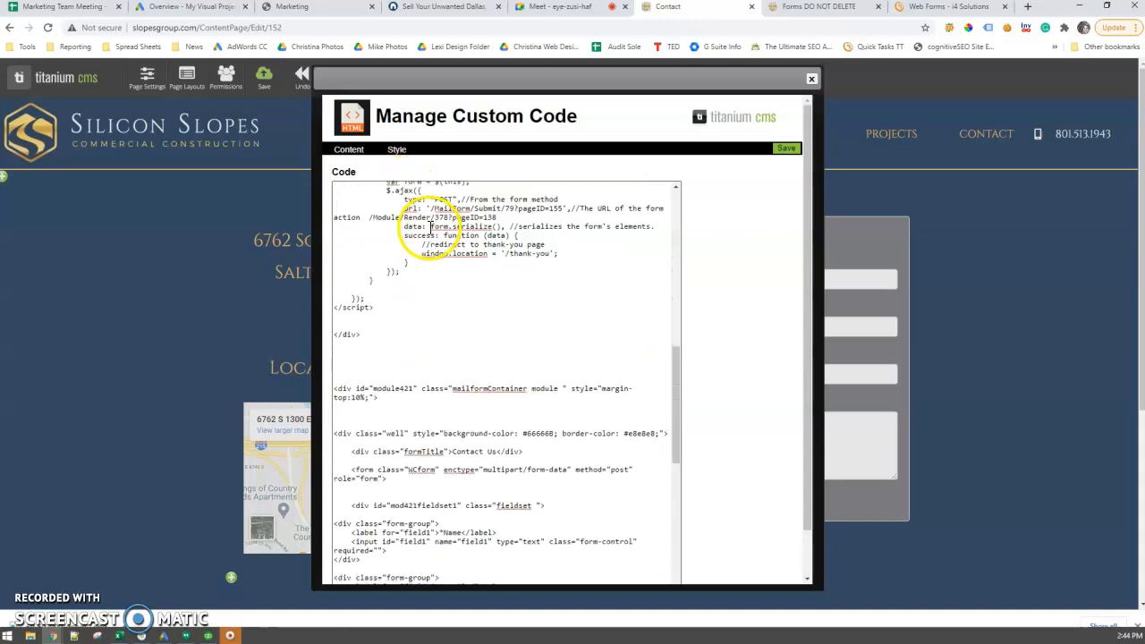
click(358, 320)
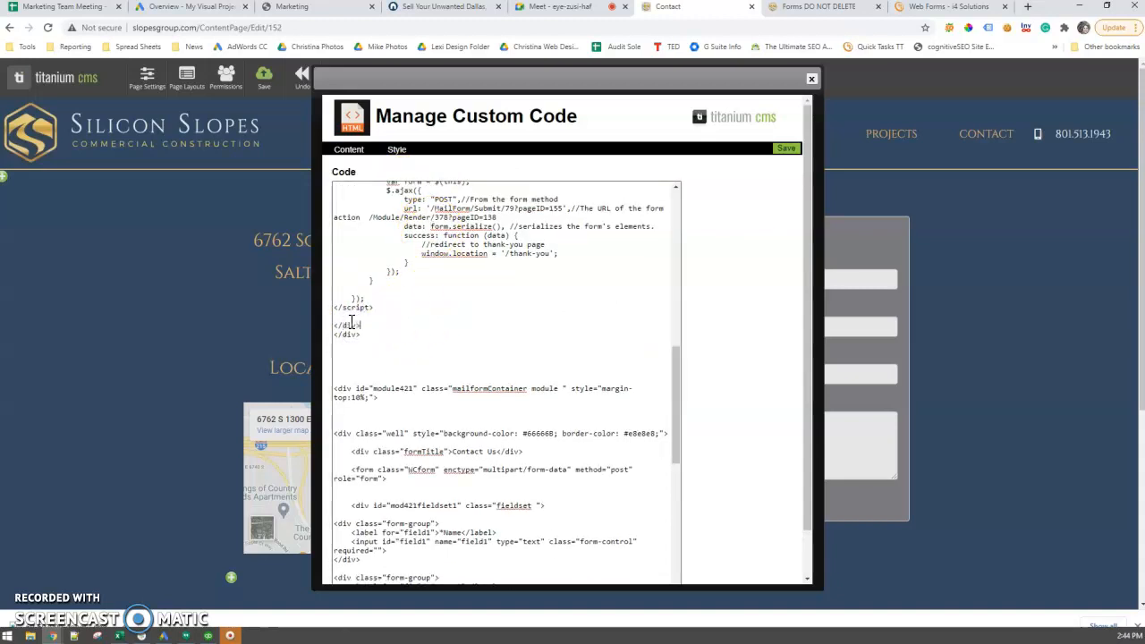
- Delete the old module421 form code below the new module79 markup and save the custom code module
drag(343, 373, 603, 526)
key(ctrl+v)
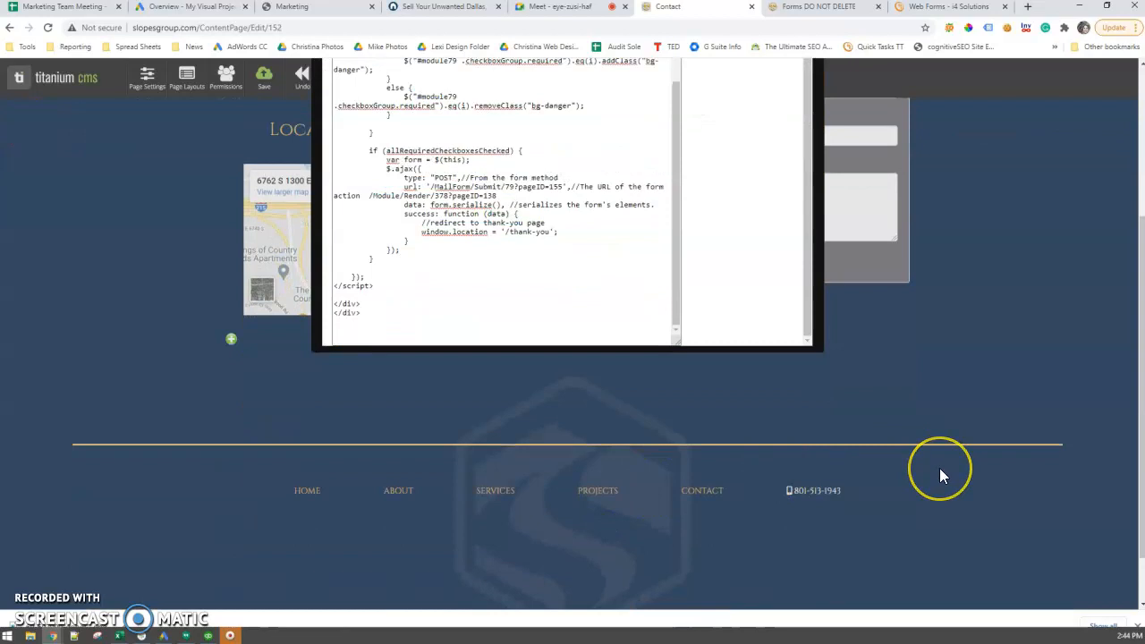
scroll(1015, 434, up, 3)
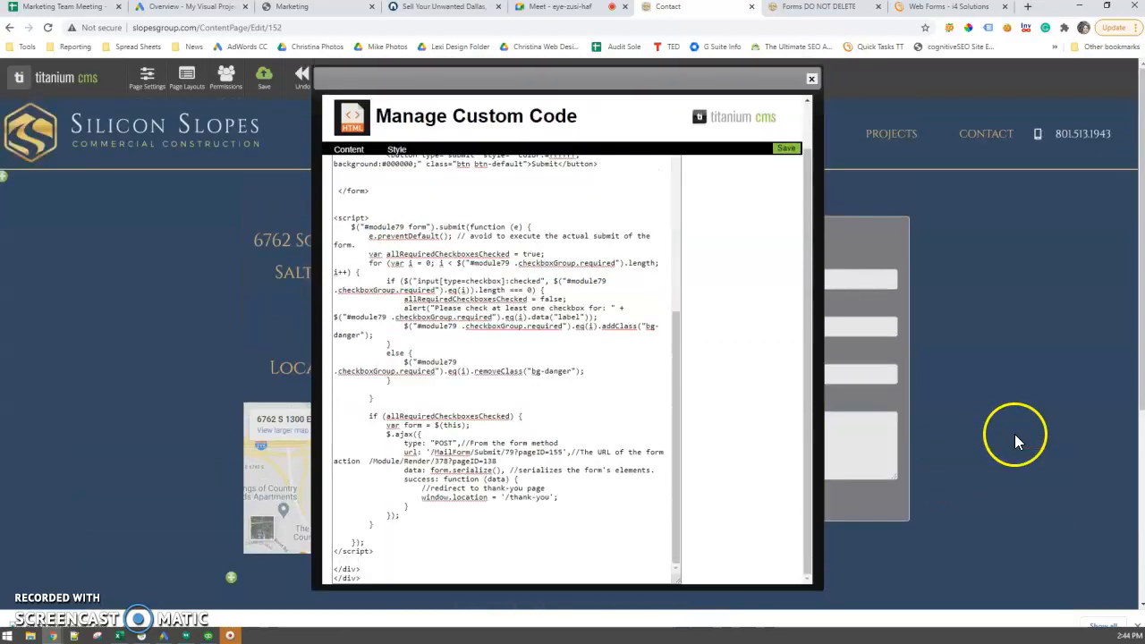
click(784, 148)
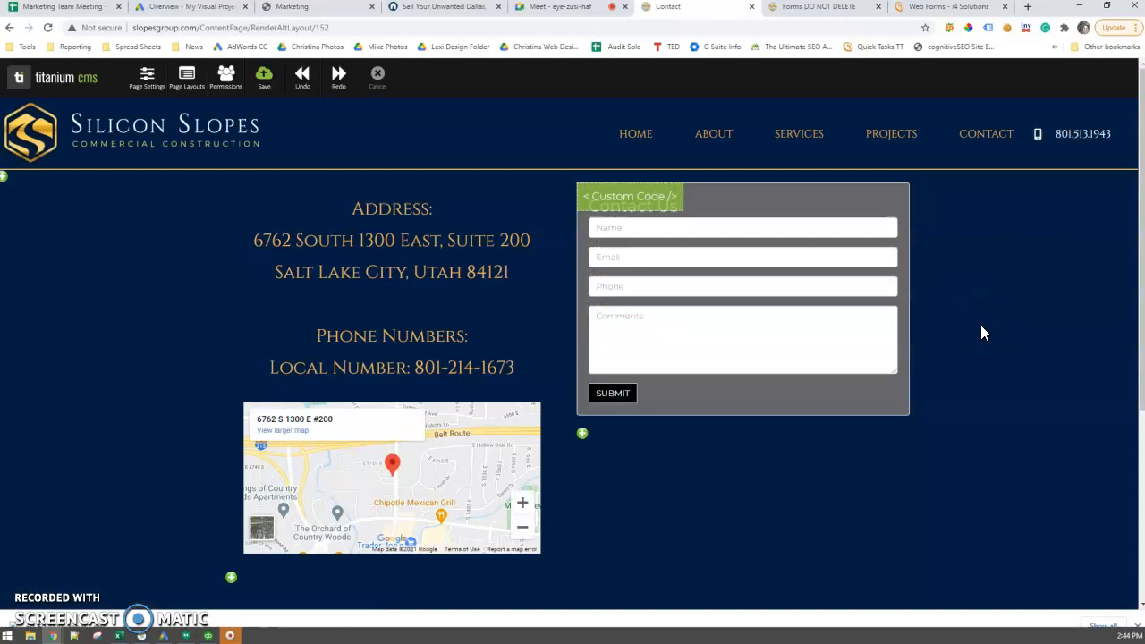
- Reopen the Contact page form's custom code module and copy all of its code
mouse_move(849, 235)
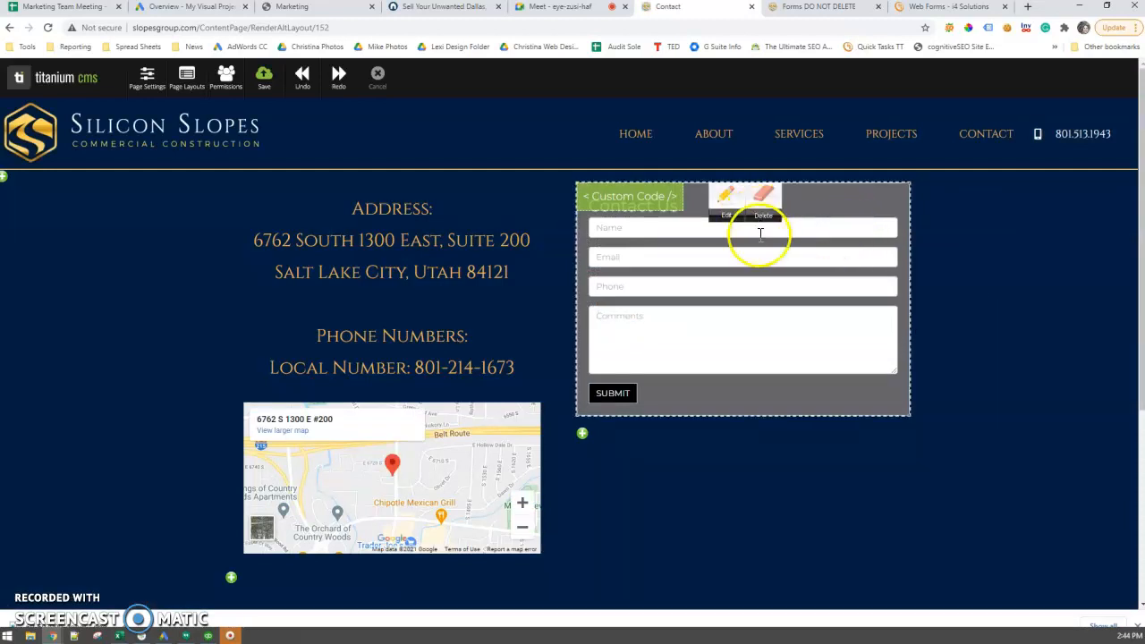
click(821, 8)
click(687, 7)
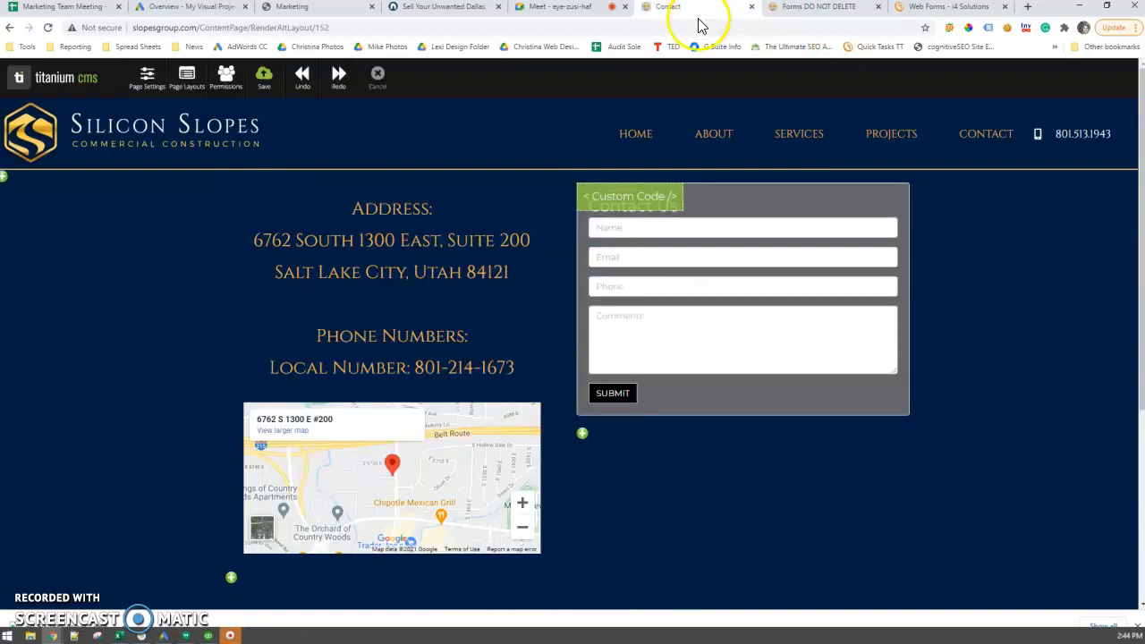
click(729, 199)
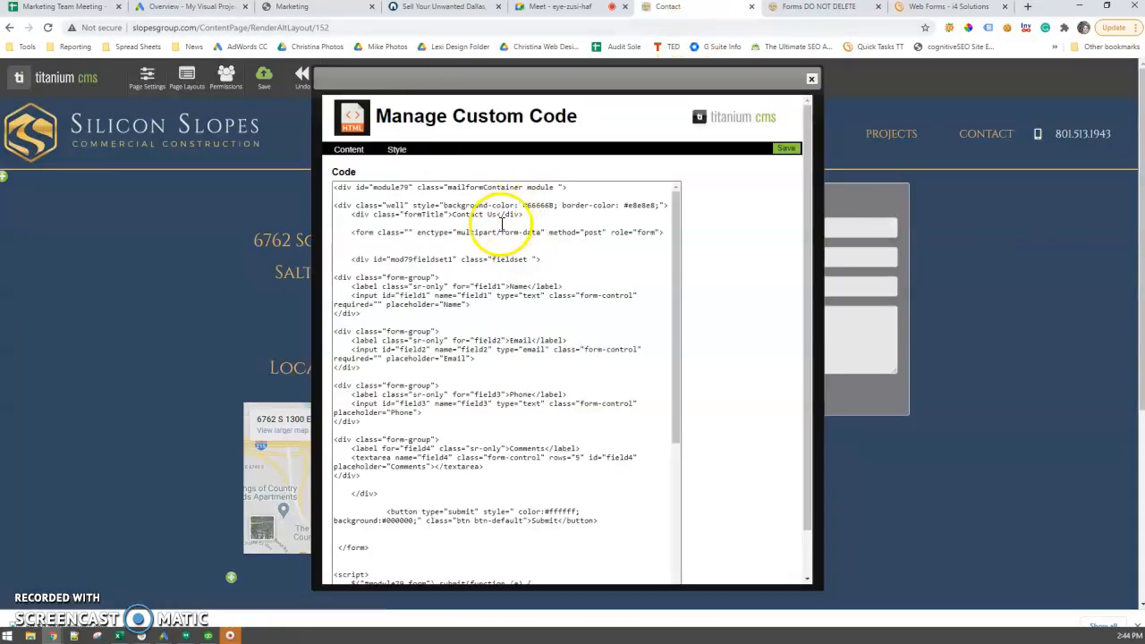
click(546, 229)
key(ctrl+a)
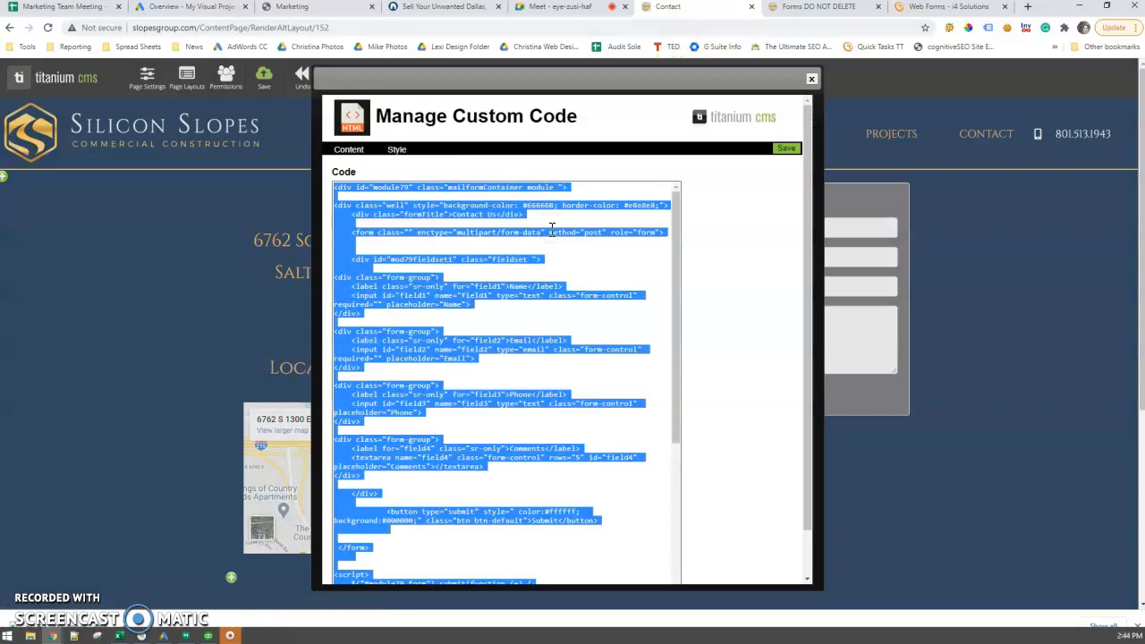
- Close the code editor, cancel the Contact page edits, and compare the published form with the hidden page's form
click(812, 79)
click(303, 76)
click(678, 87)
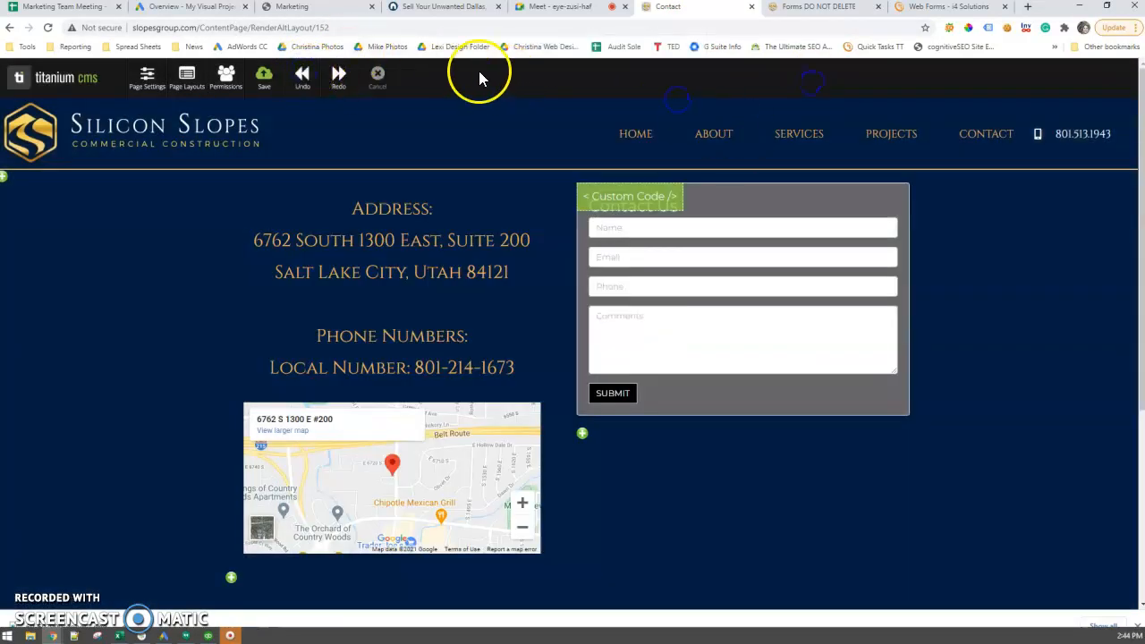
click(377, 76)
click(631, 94)
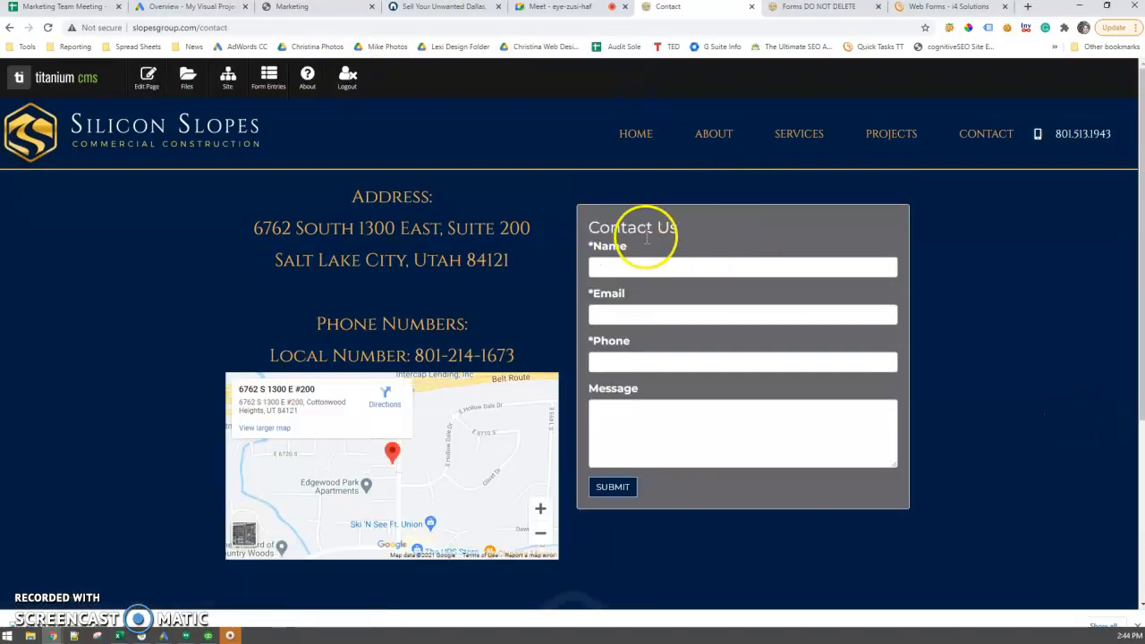
key(ctrl+Tab)
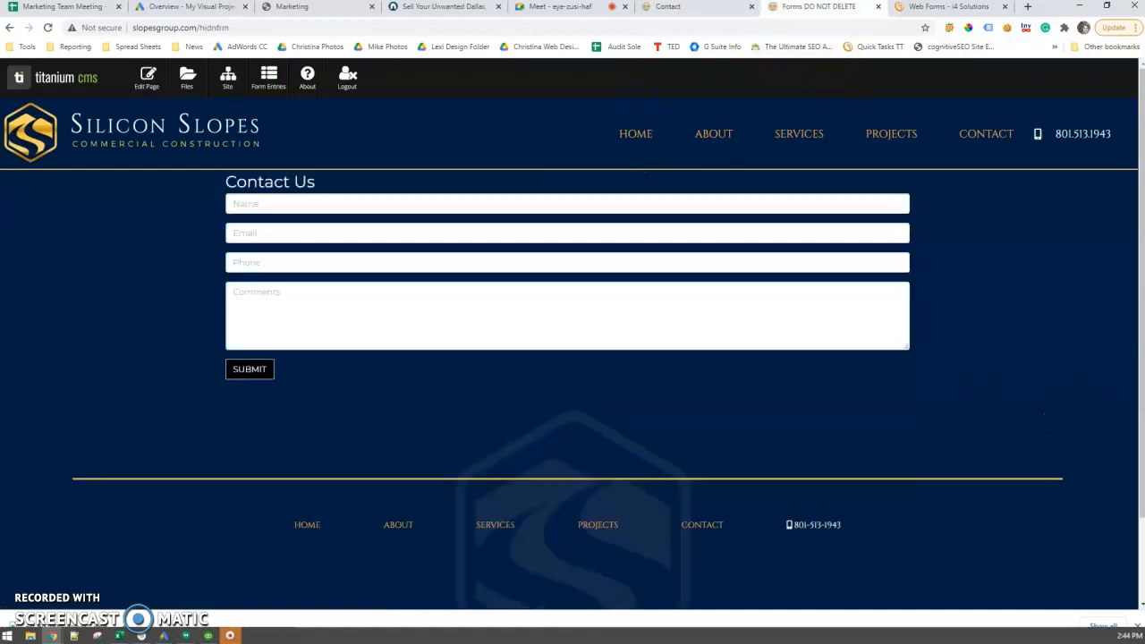
click(680, 7)
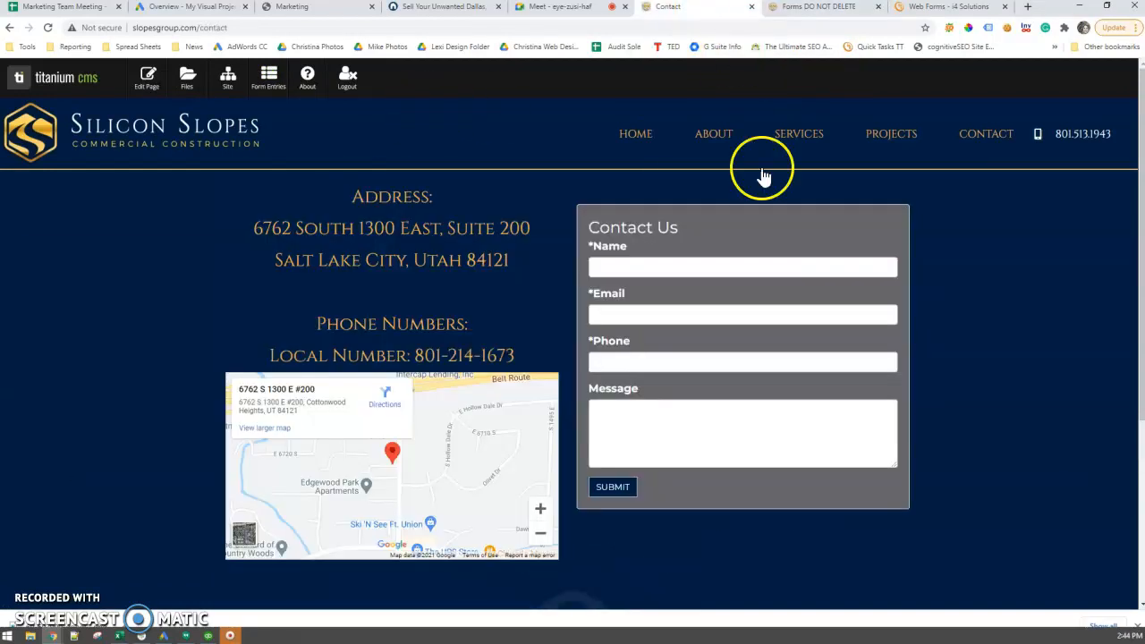
- Edit the Contact page, replace the whole custom code with the copied module79 form code, review it, and close the editor unsaved
click(149, 80)
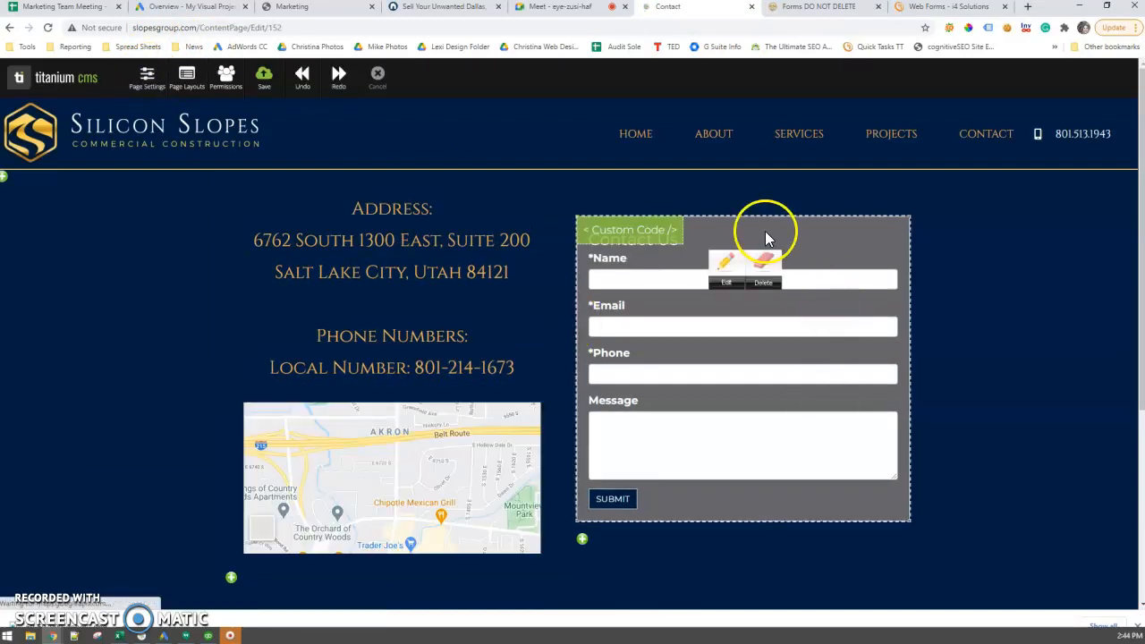
click(765, 231)
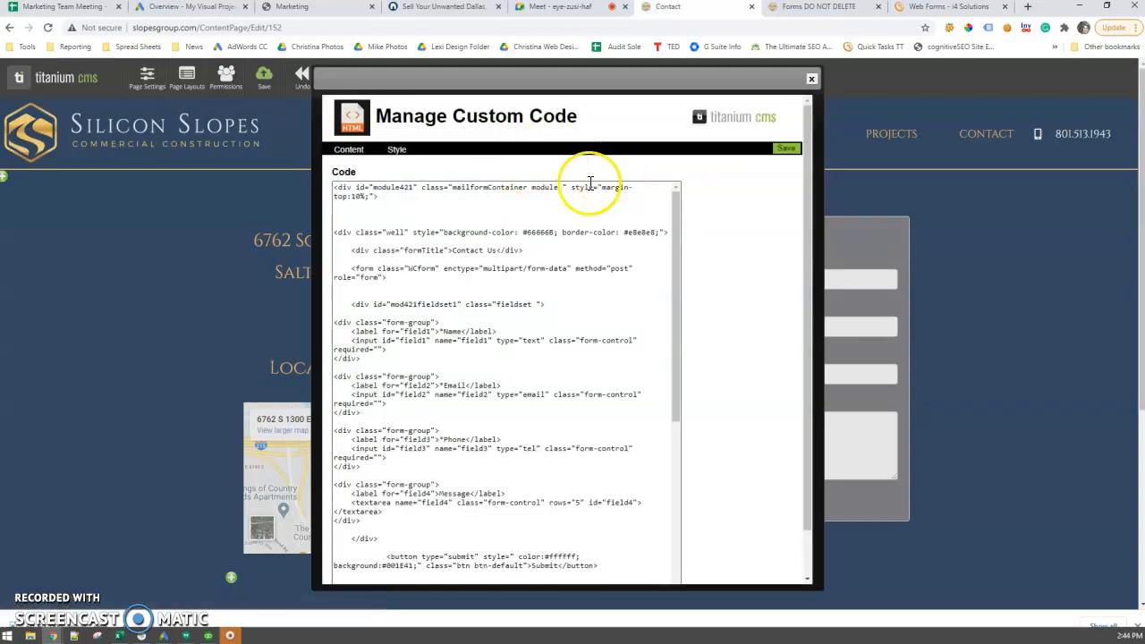
click(529, 212)
key(ctrl+a)
key(ctrl+v)
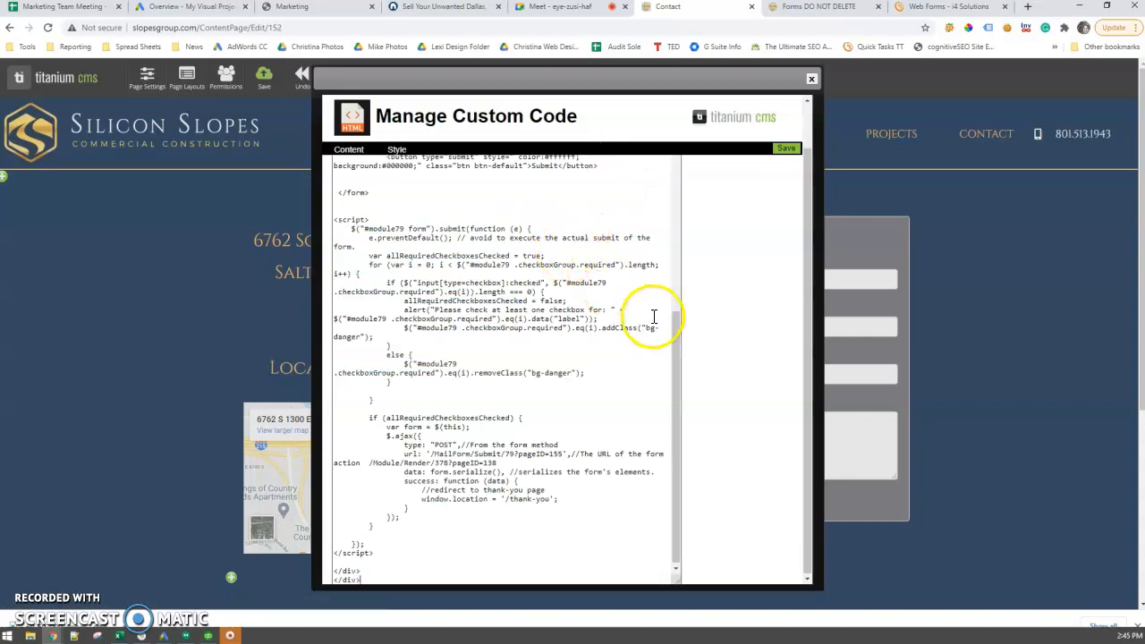
scroll(775, 409, up, 1)
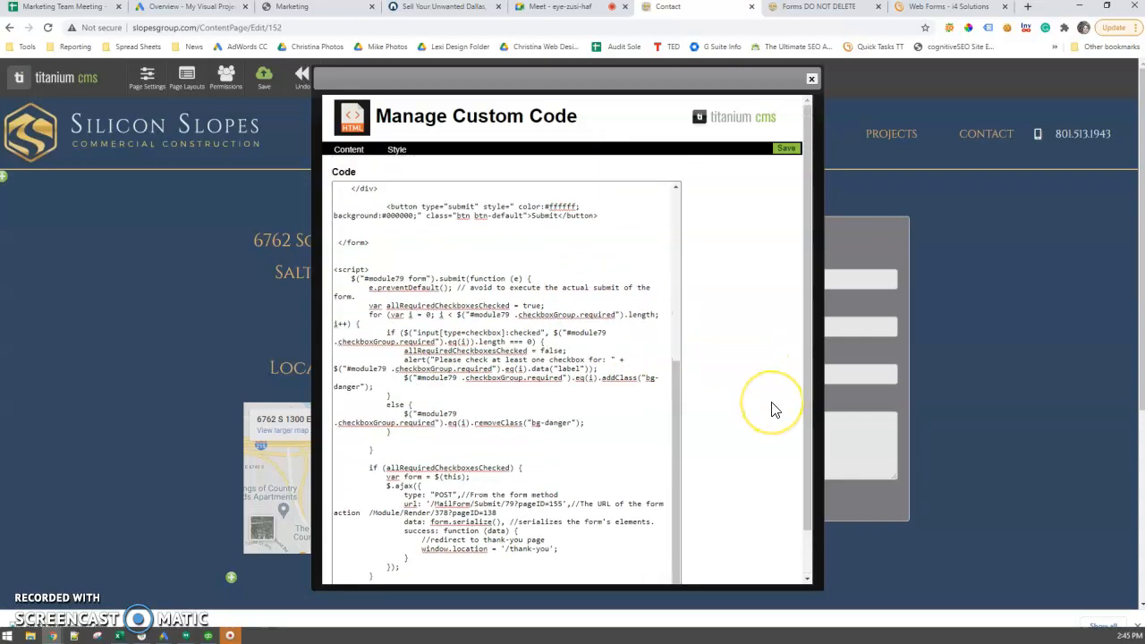
scroll(519, 310, up, 5)
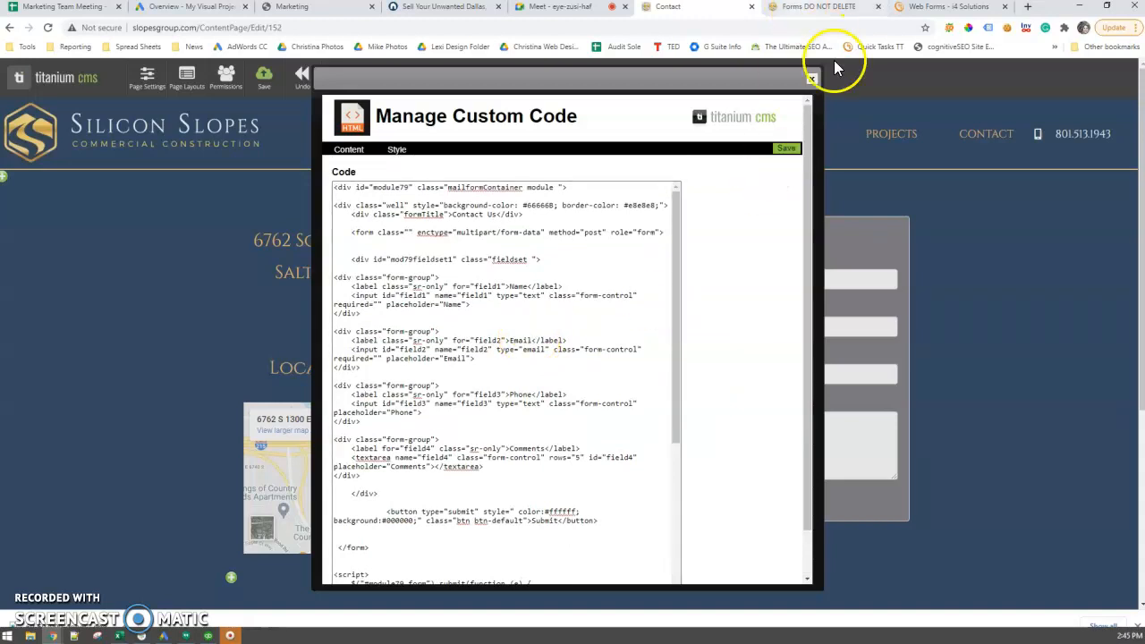
click(811, 79)
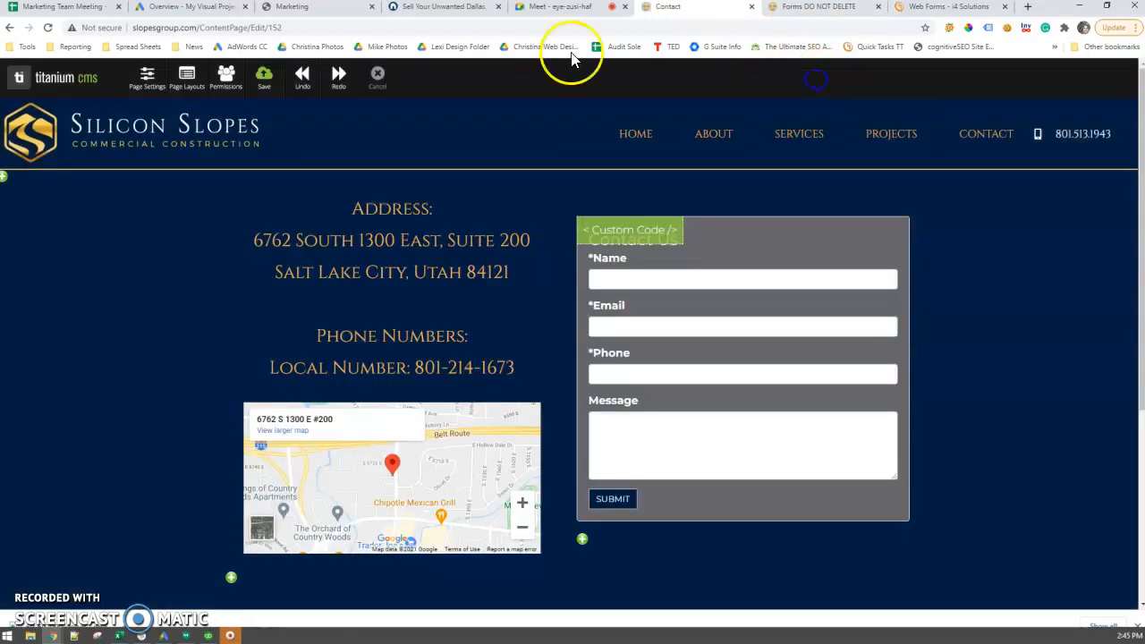
- Inspect the Contact page's form in the developer tools and move their window aside
right_click(787, 239)
click(908, 466)
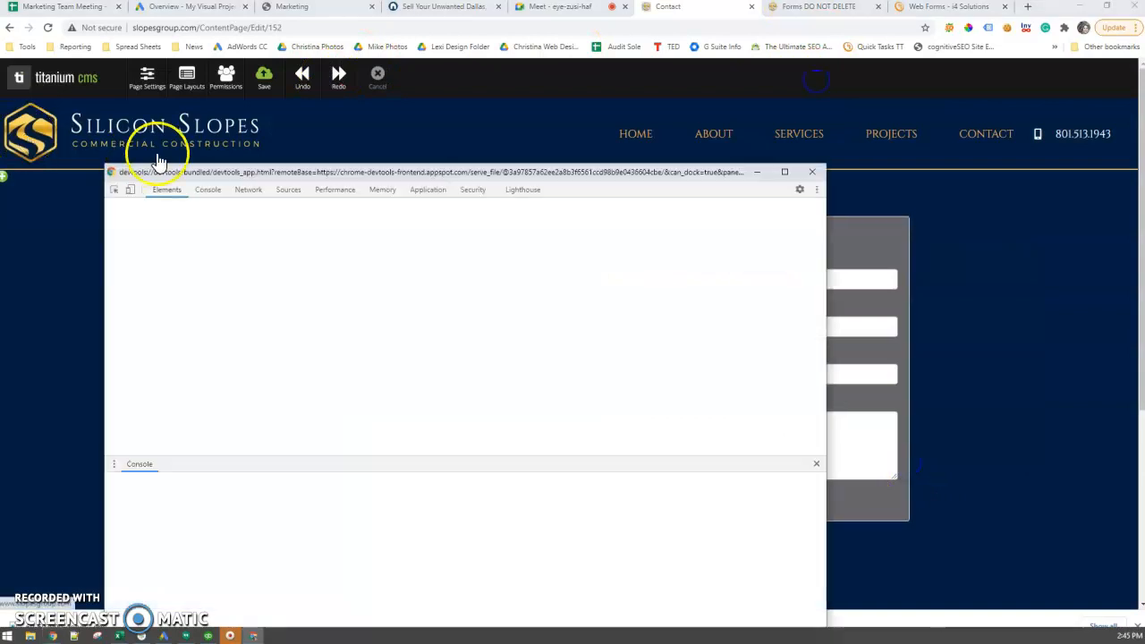
drag(363, 173, 0, 135)
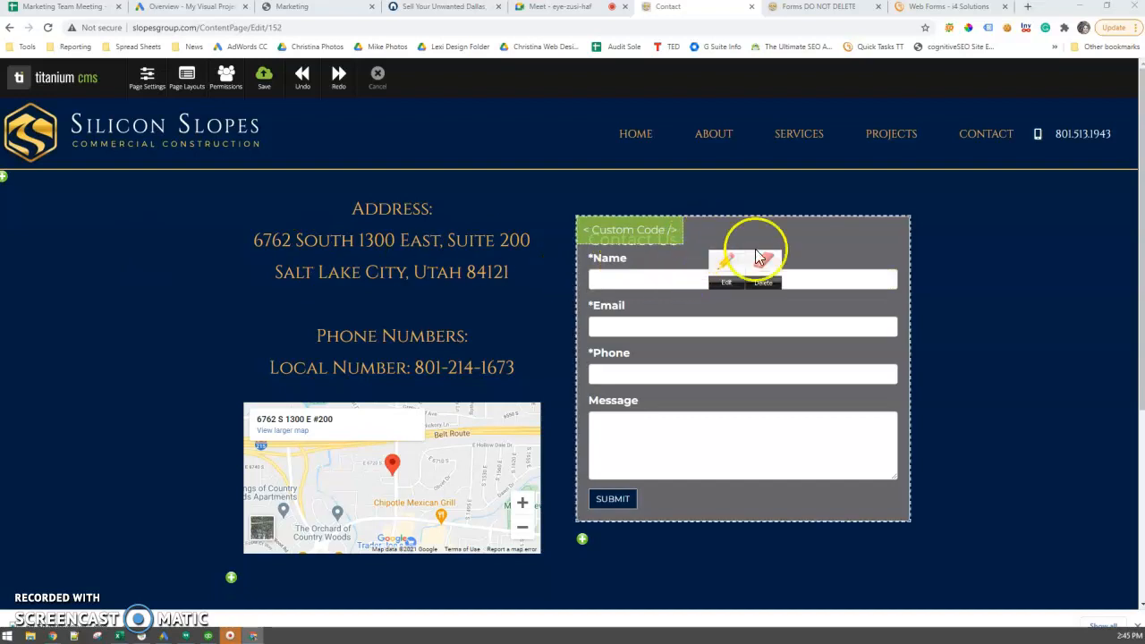
- Overwrite the module421 code with the module79 form code once more, review it, and leave the custom code module unsaved
click(734, 261)
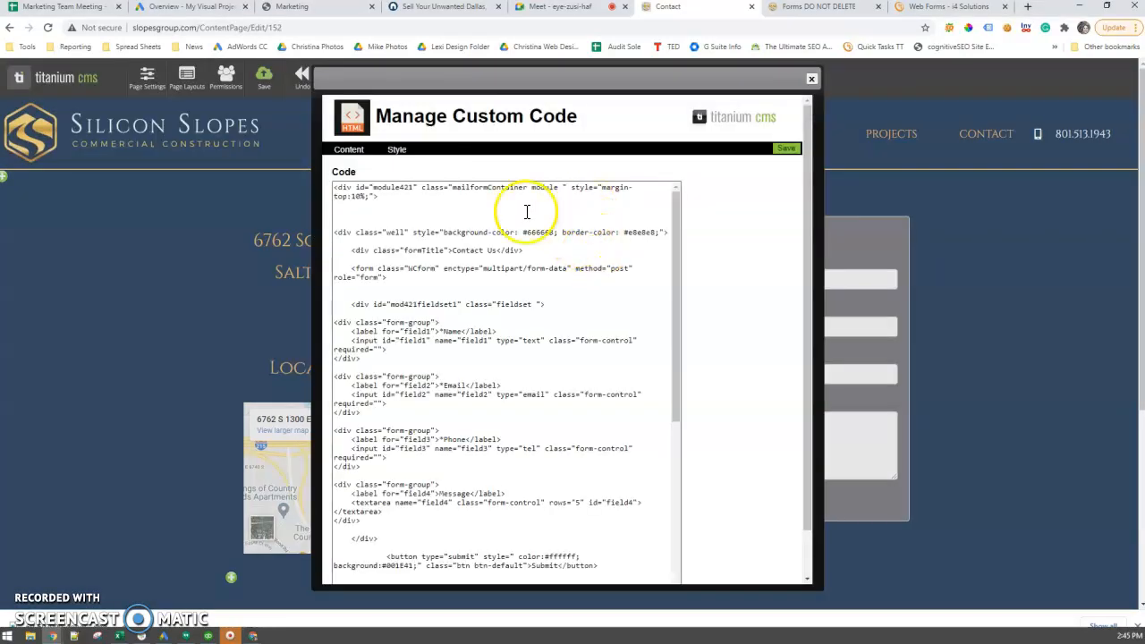
click(527, 211)
key(ctrl+a)
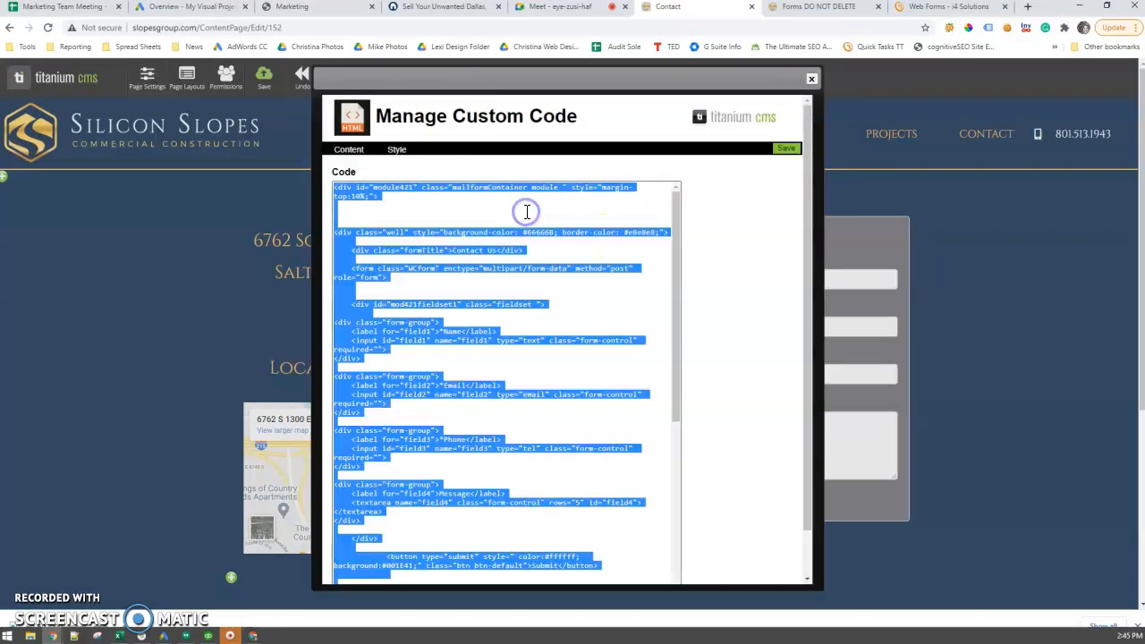
key(ctrl+v)
scroll(537, 319, up, 10)
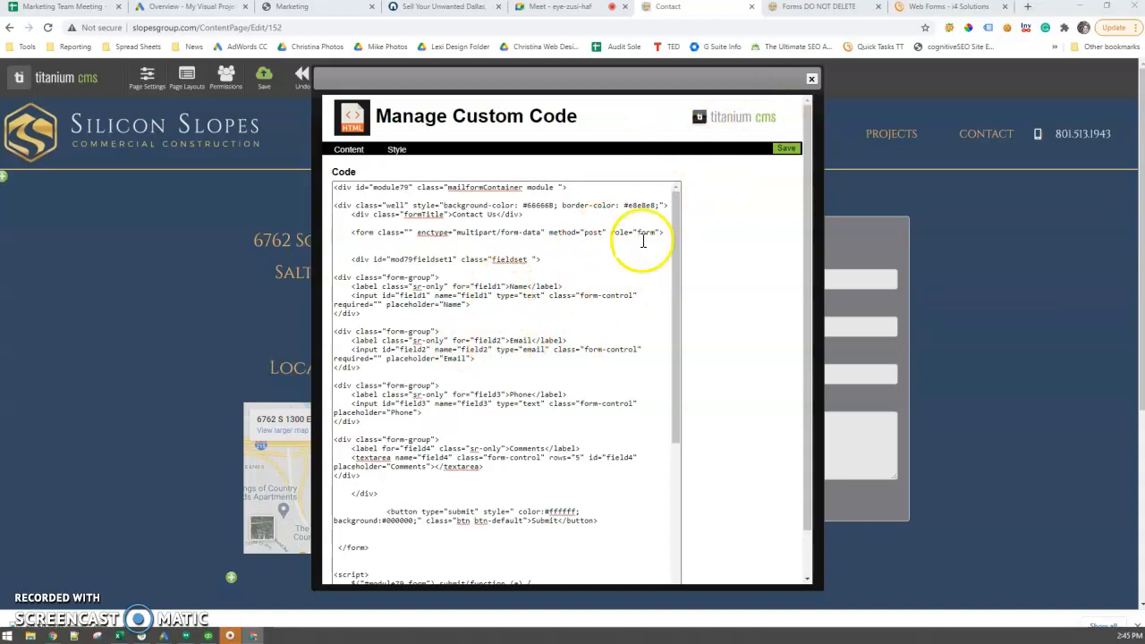
click(812, 80)
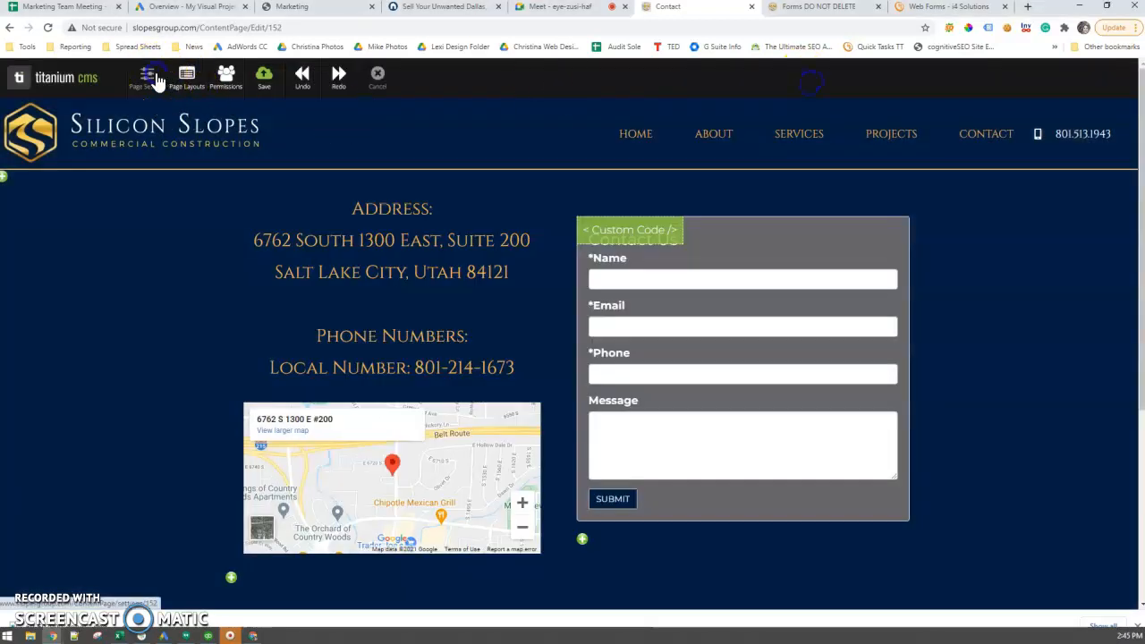
- Look through the Contact page's settings, including its title, keywords and meta tags, and close them unchanged
click(148, 77)
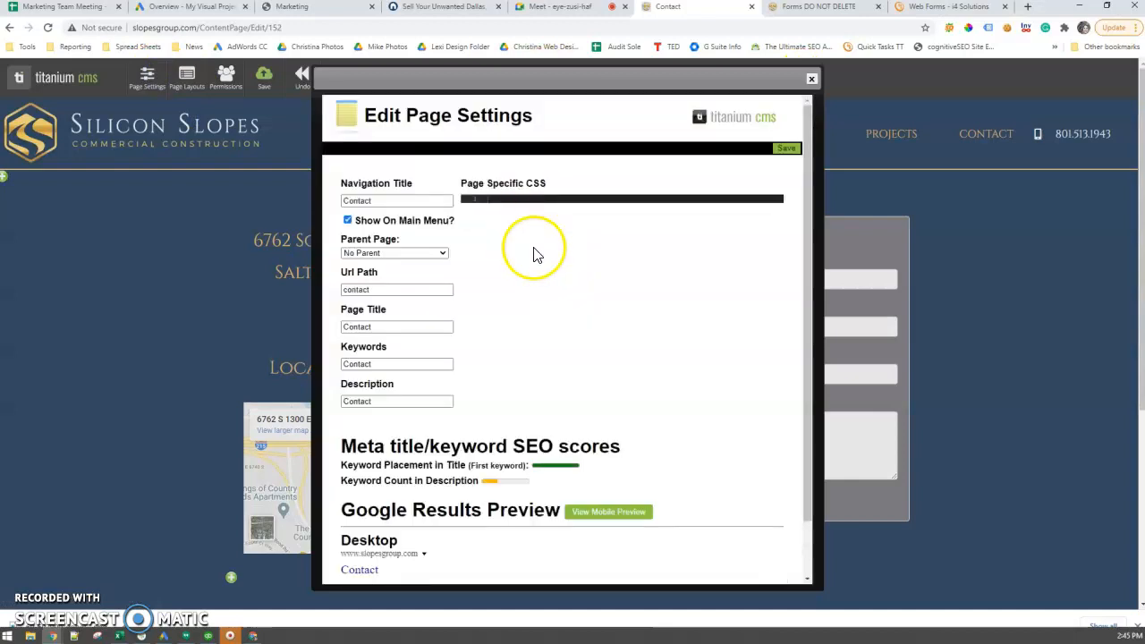
scroll(616, 364, down, 5)
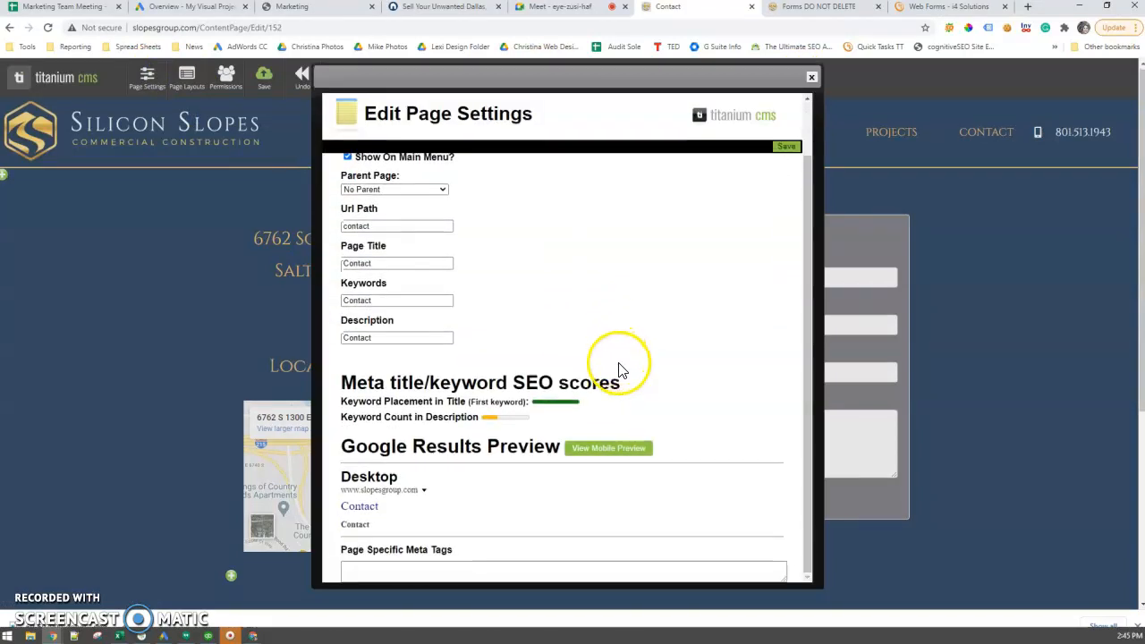
scroll(632, 387, up, 3)
scroll(657, 423, up, 6)
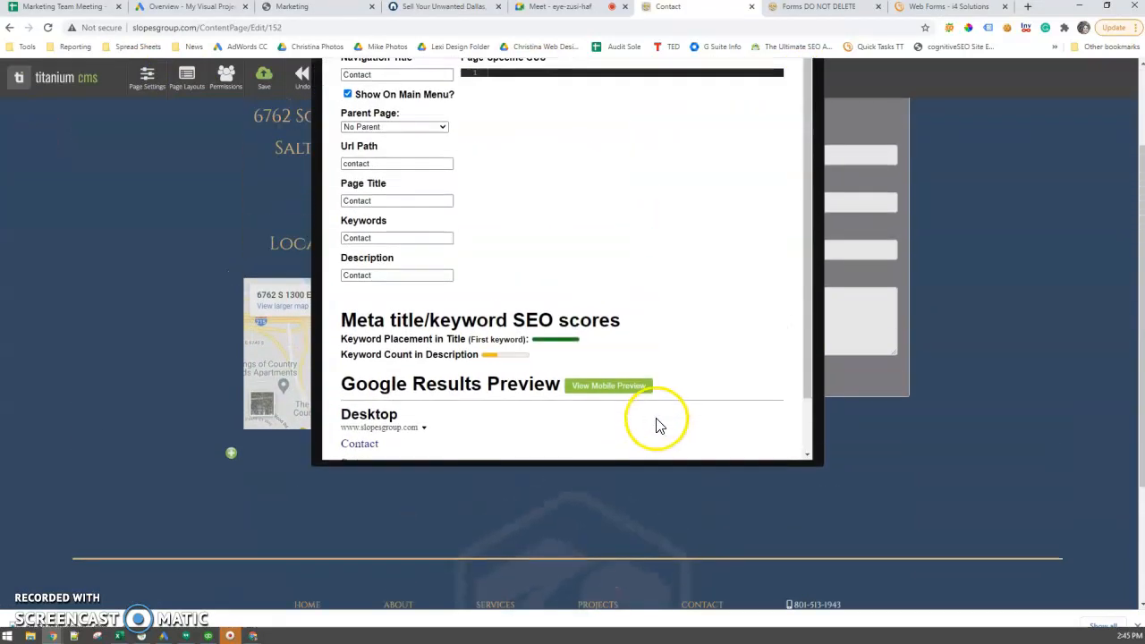
click(807, 82)
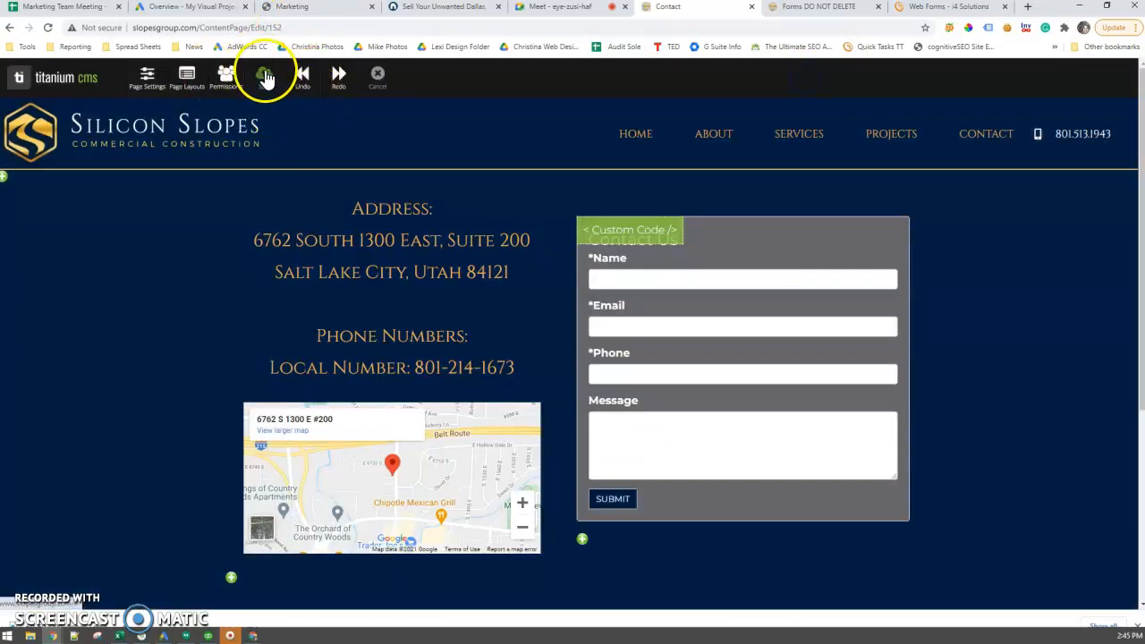
- Reopen the form's custom code, try pasting the clipboard over it, and undo the paste that inserted only the *Name label line
mouse_move(677, 268)
click(723, 263)
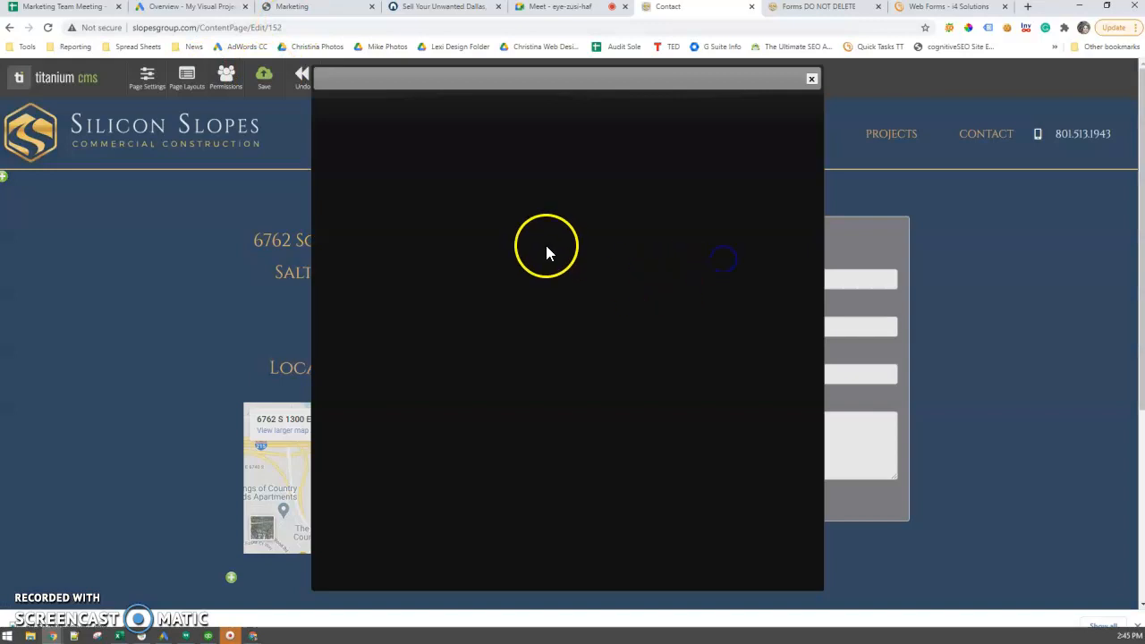
click(521, 261)
key(ctrl+a)
text(<label for="field1">*Name</label>)
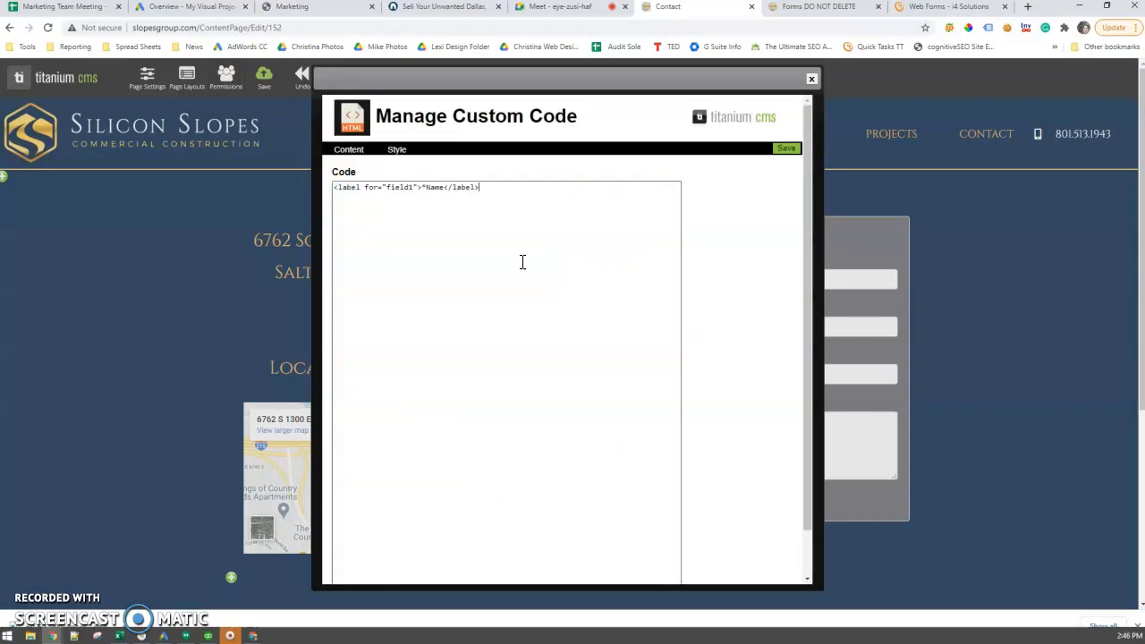
key(ctrl+z)
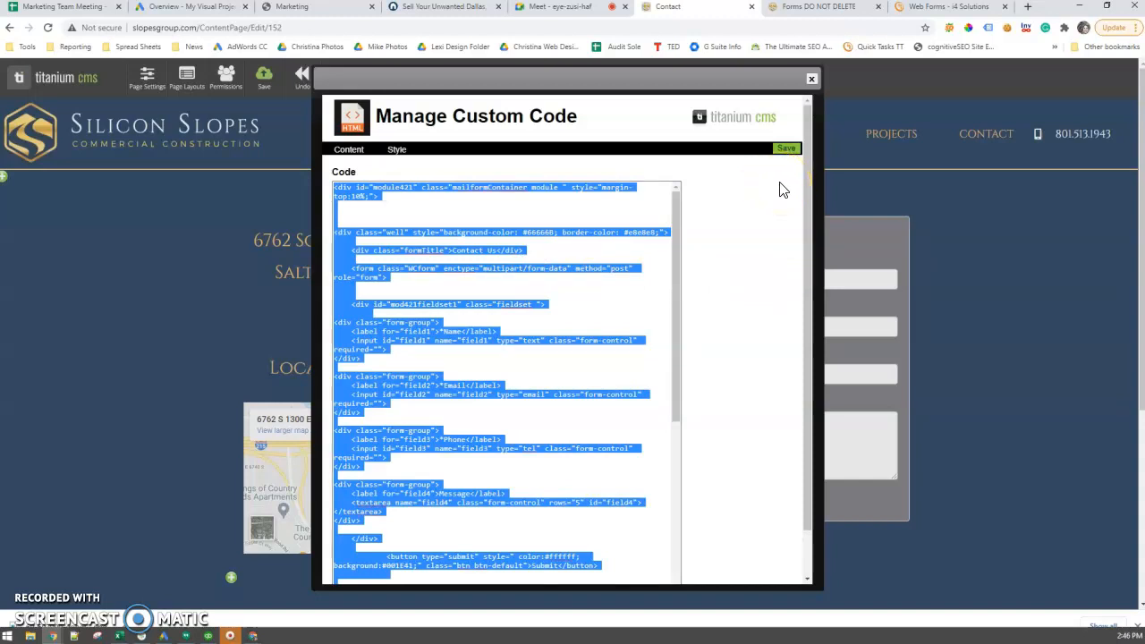
- Inspect the form on the hidden Forms DO NOT DELETE page and copy its module79 form markup
click(788, 7)
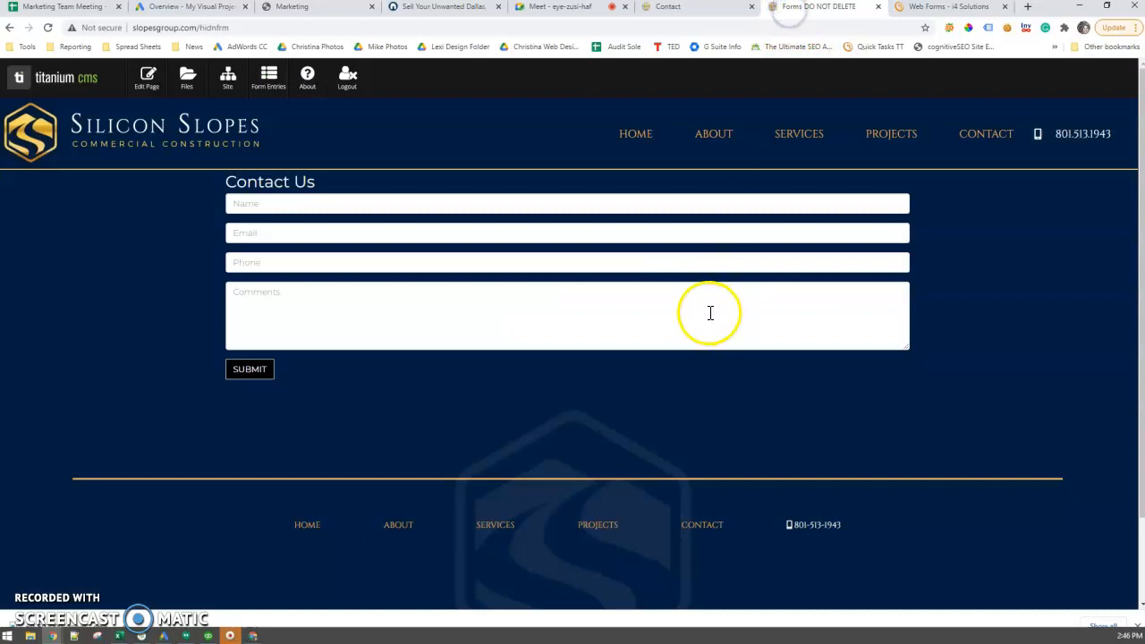
right_click(286, 190)
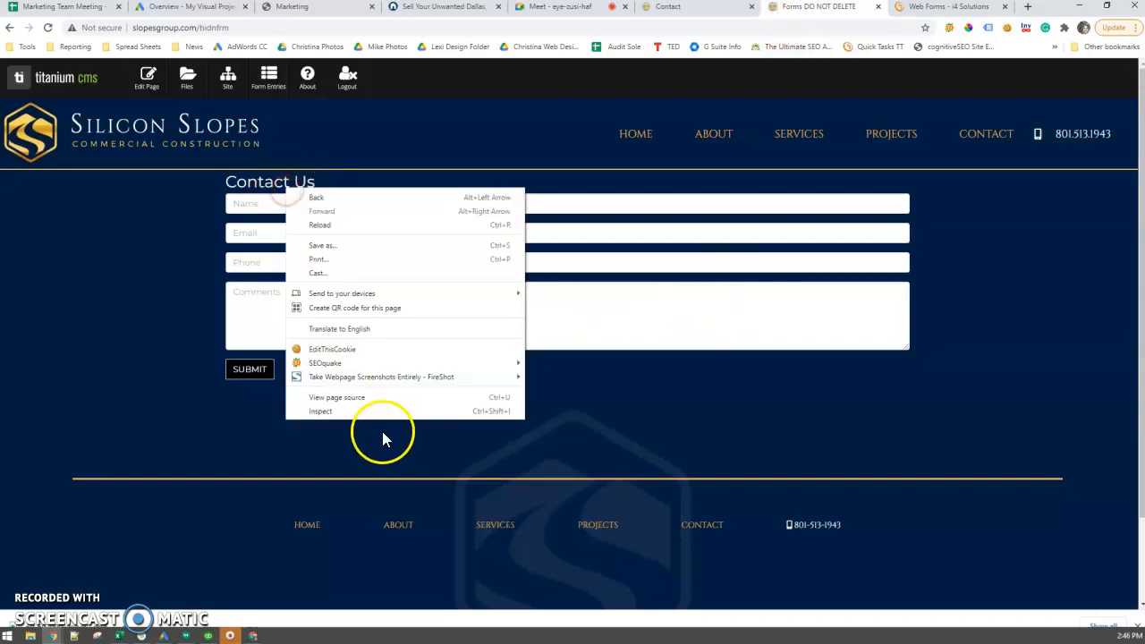
click(366, 411)
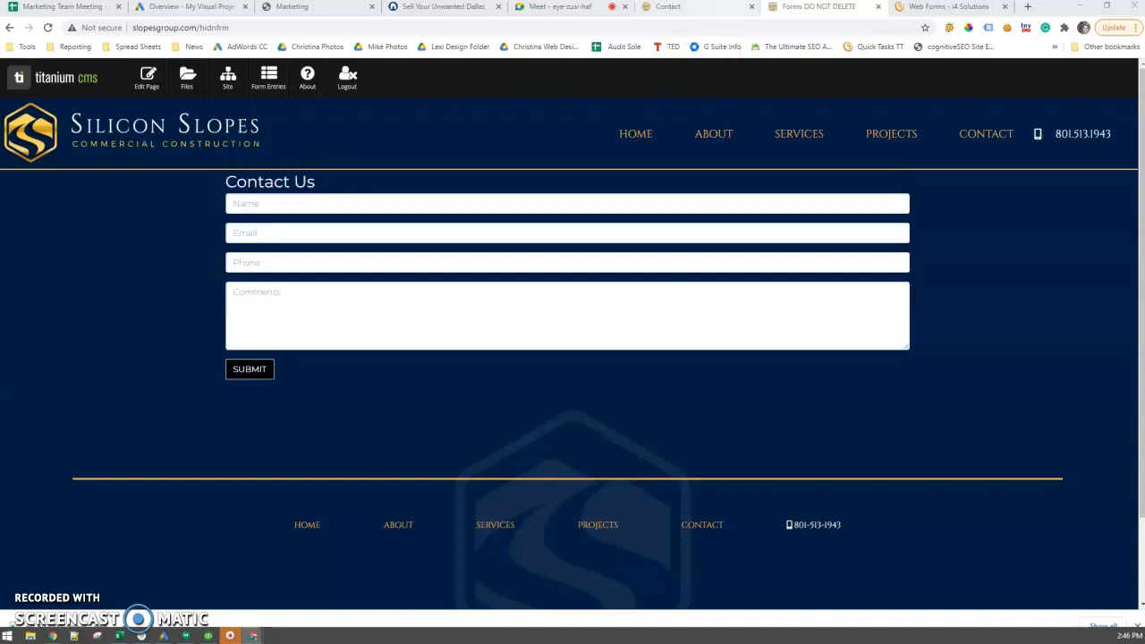
- Add blank lines above the old module421 code in the Contact page's custom code and paste the module79 form there
click(668, 7)
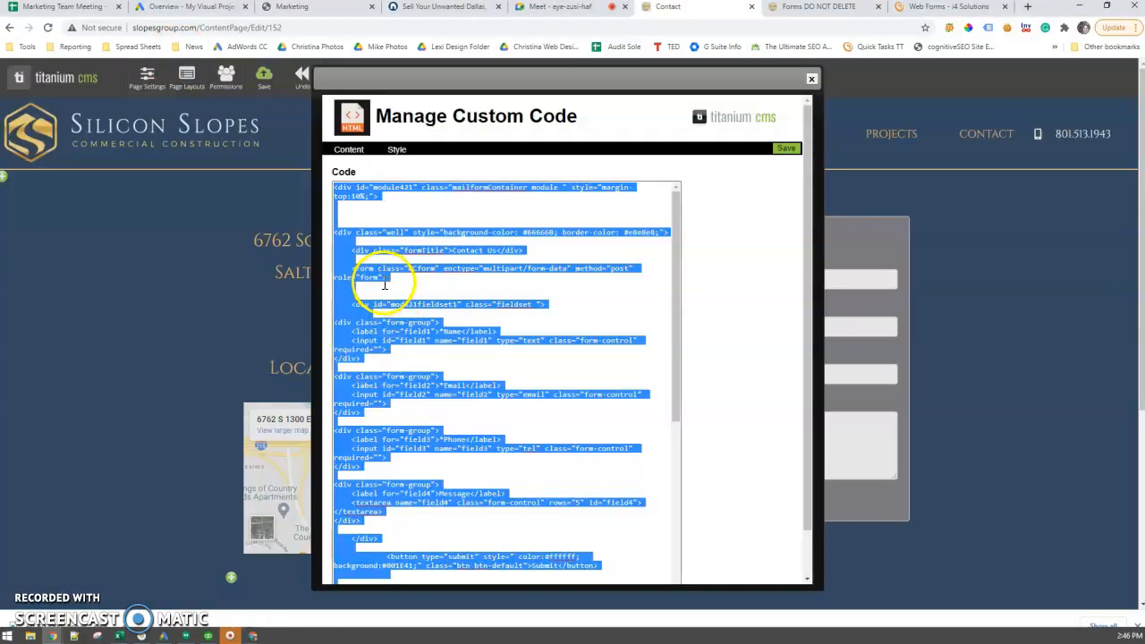
click(330, 189)
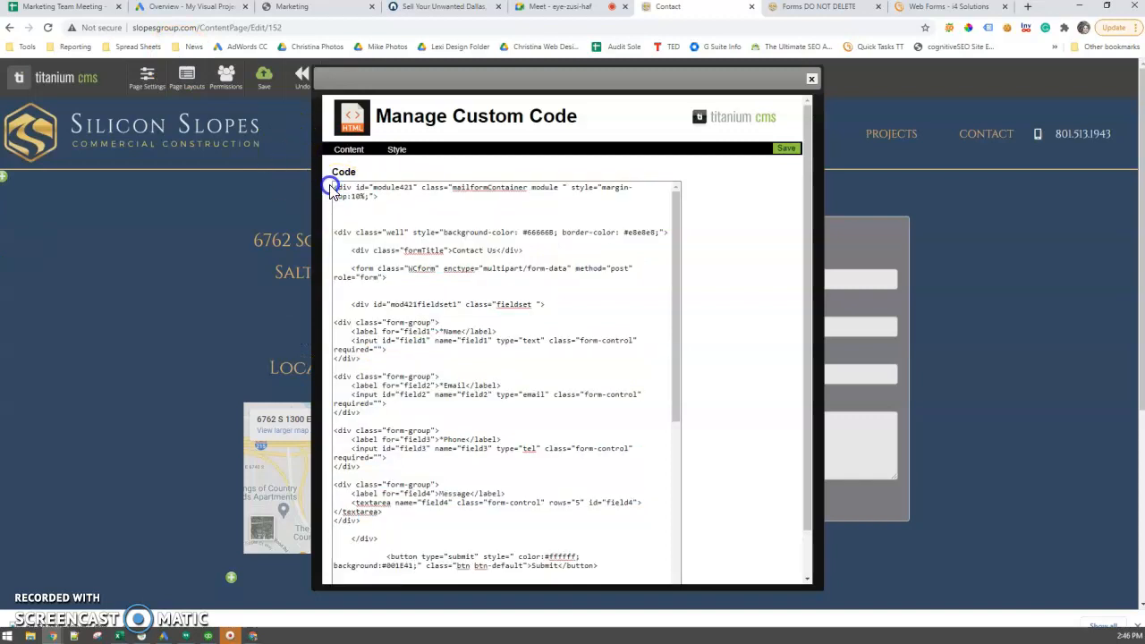
key(Return)
key(Return)
key(Return)
key(Return)
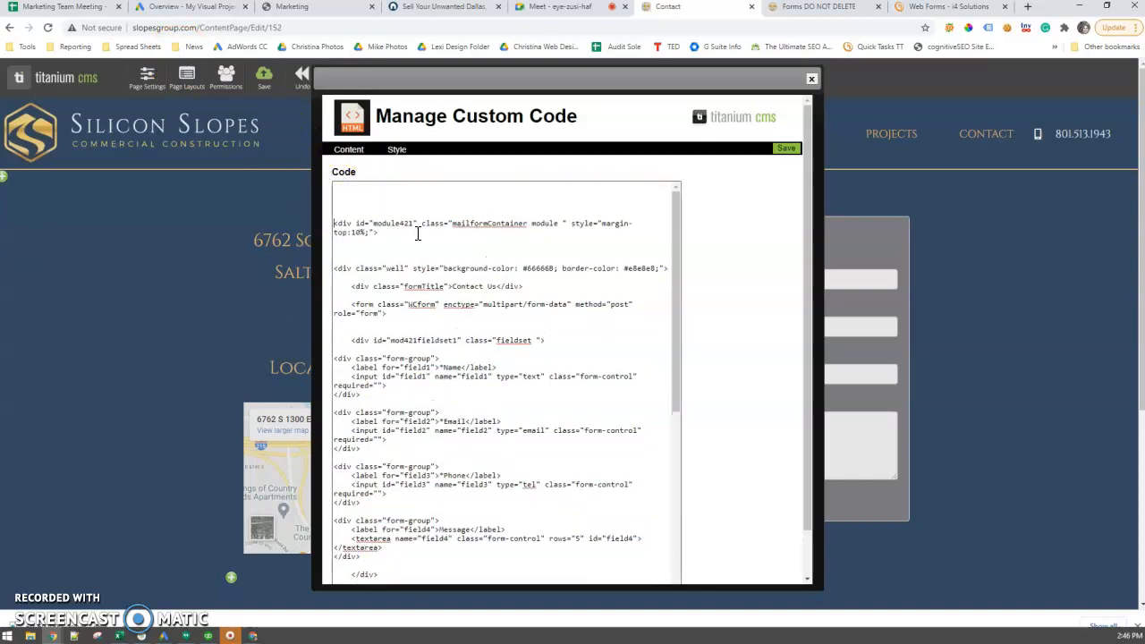
click(392, 189)
key(ctrl+v)
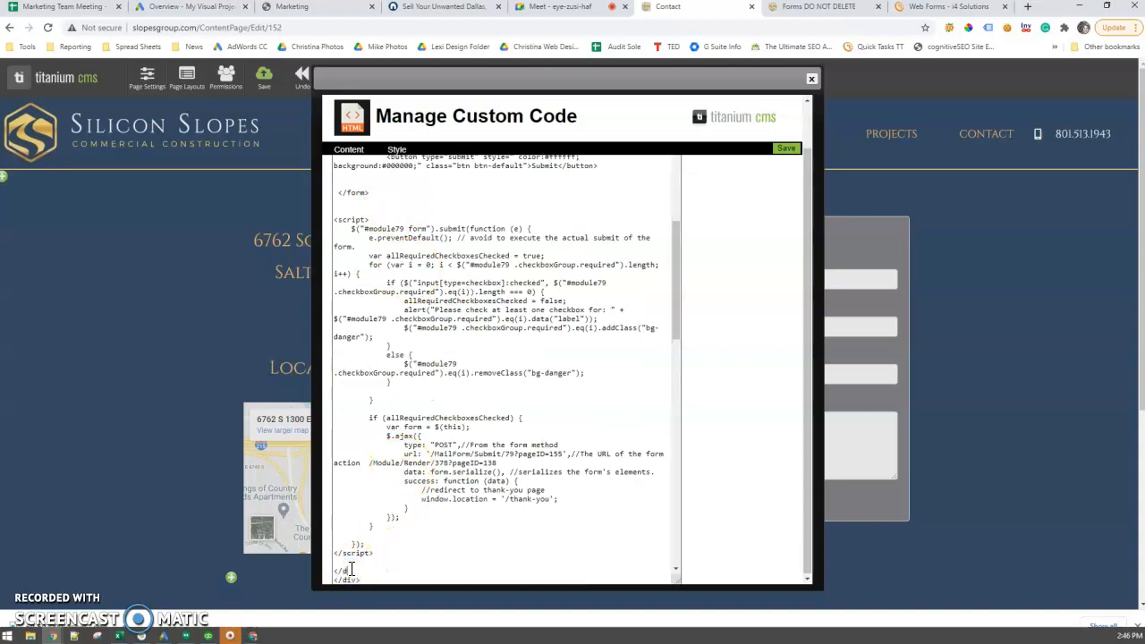
- Add a closing </div> after the new form's script and move the old form's "well" div line to just below the module79 div
scroll(351, 570, down, 2)
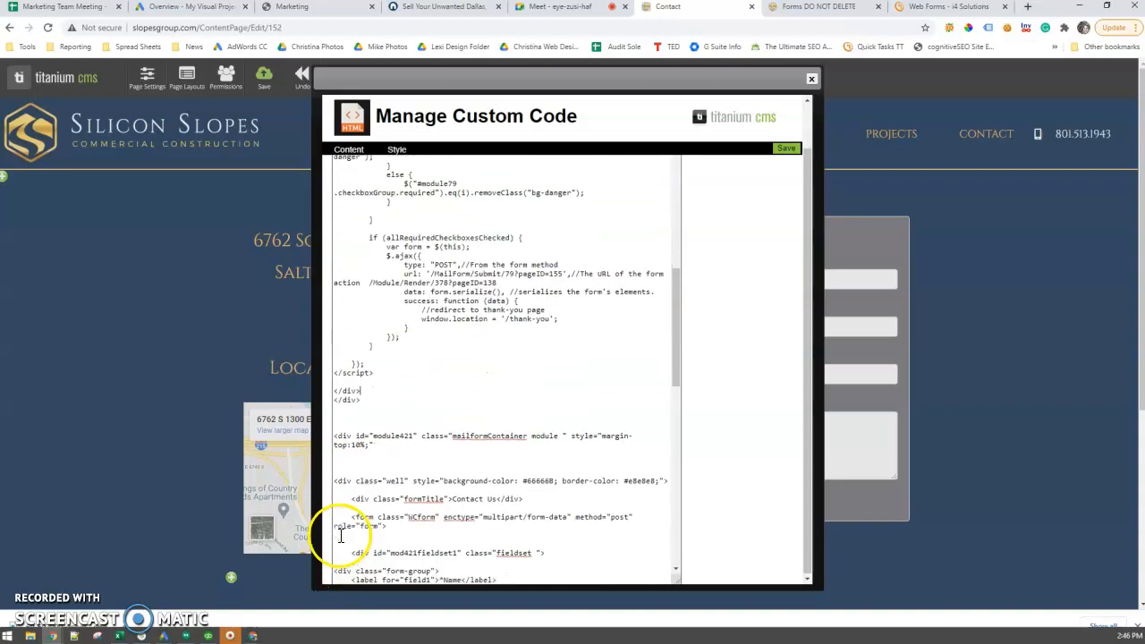
drag(668, 480, 337, 482)
key(ctrl+x)
scroll(394, 408, up, 5)
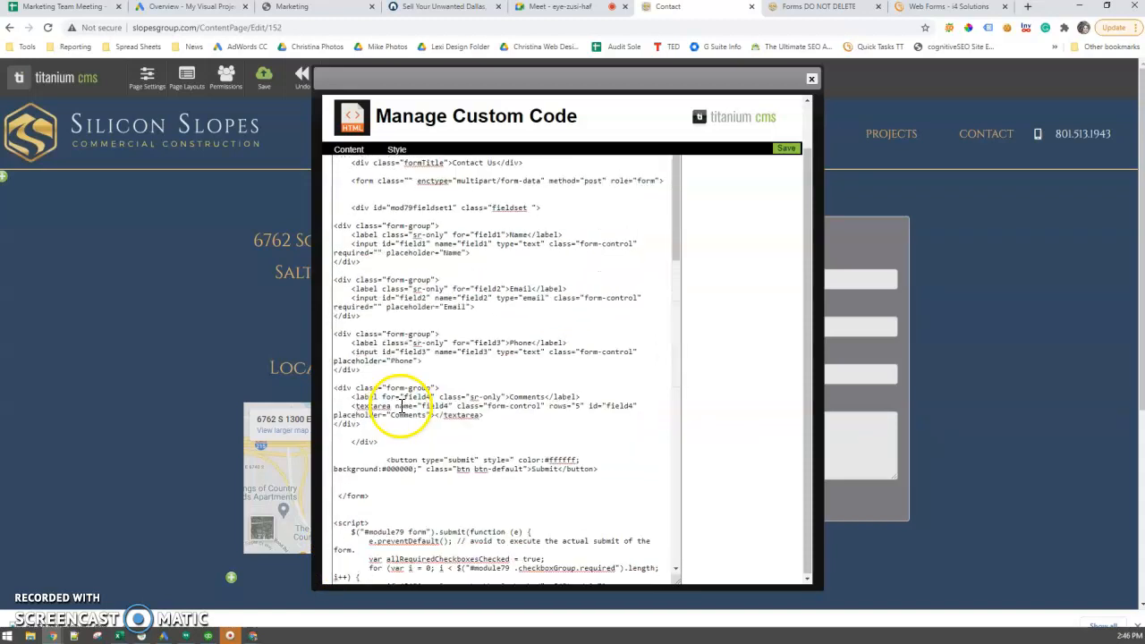
scroll(479, 338, up, 1)
scroll(478, 337, up, 1)
click(347, 205)
key(ctrl+v)
- Delete all the old module421 form code below the new form, leaving the module79 code with its closing divs
scroll(347, 206, down, 12)
scroll(383, 332, up, 2)
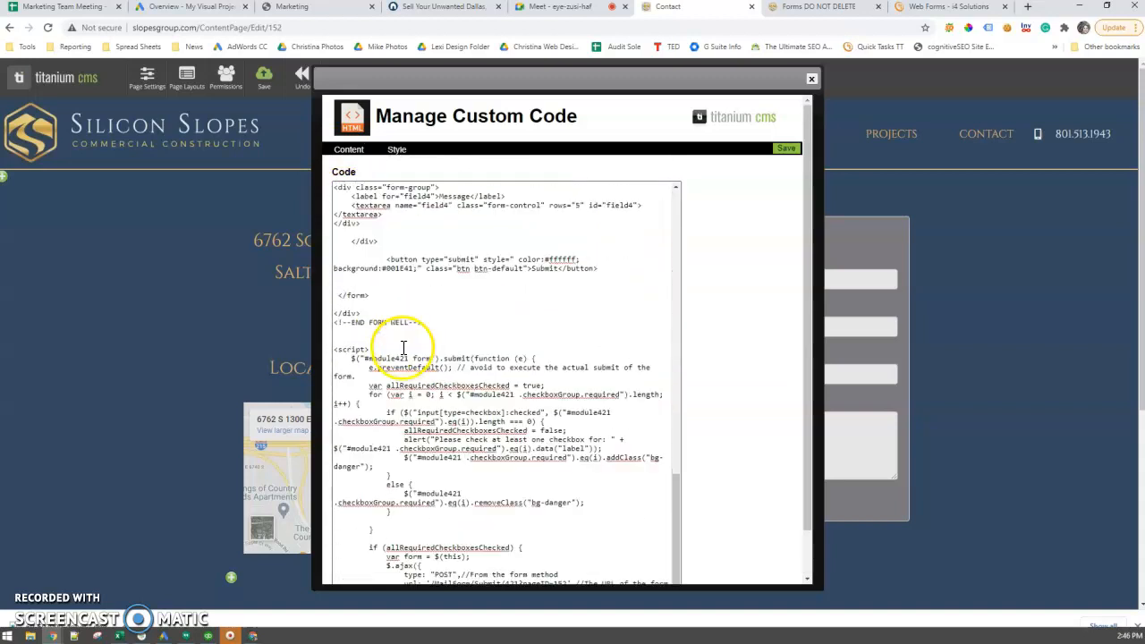
scroll(404, 350, up, 3)
scroll(414, 361, up, 5)
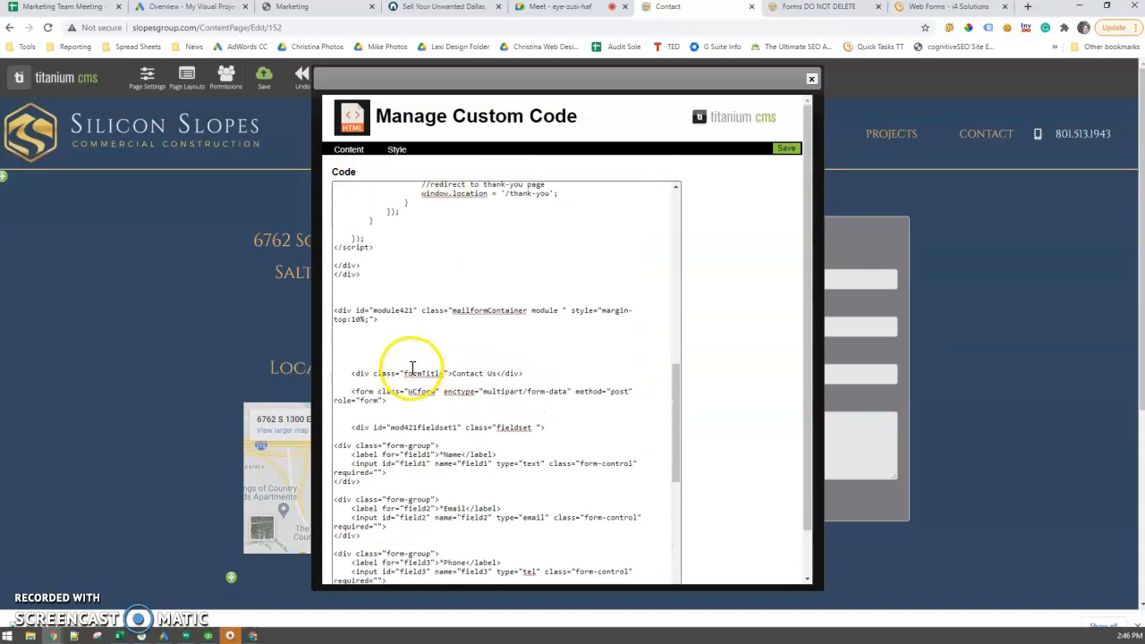
drag(333, 301, 653, 634)
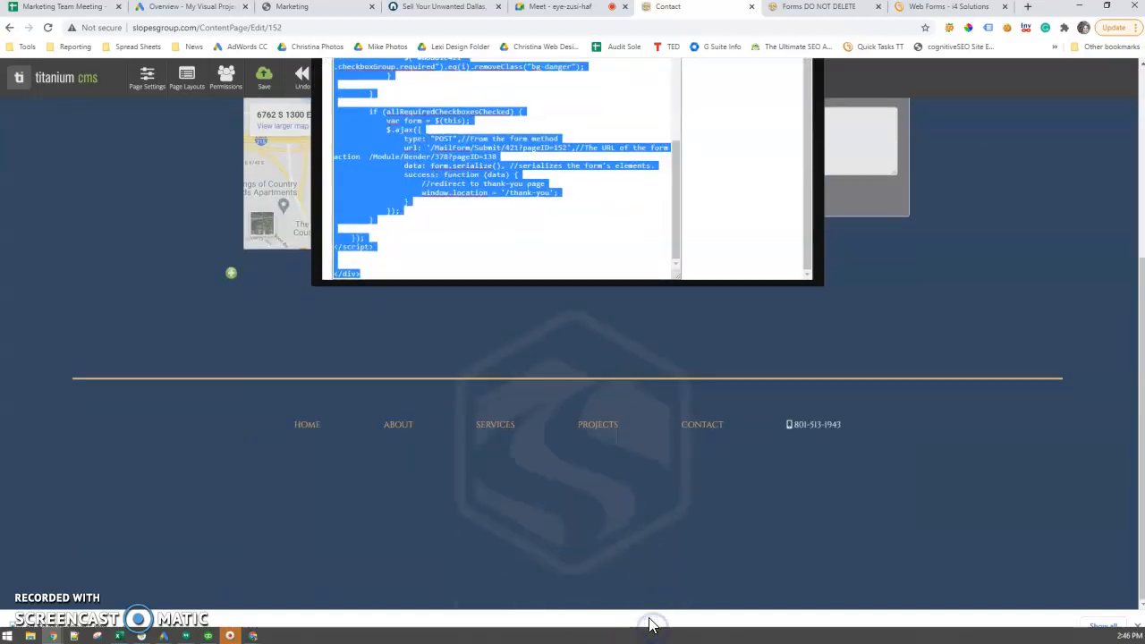
key(ctrl+v)
key(BackSpace)
key(BackSpace)
key(BackSpace)
scroll(867, 463, up, 4)
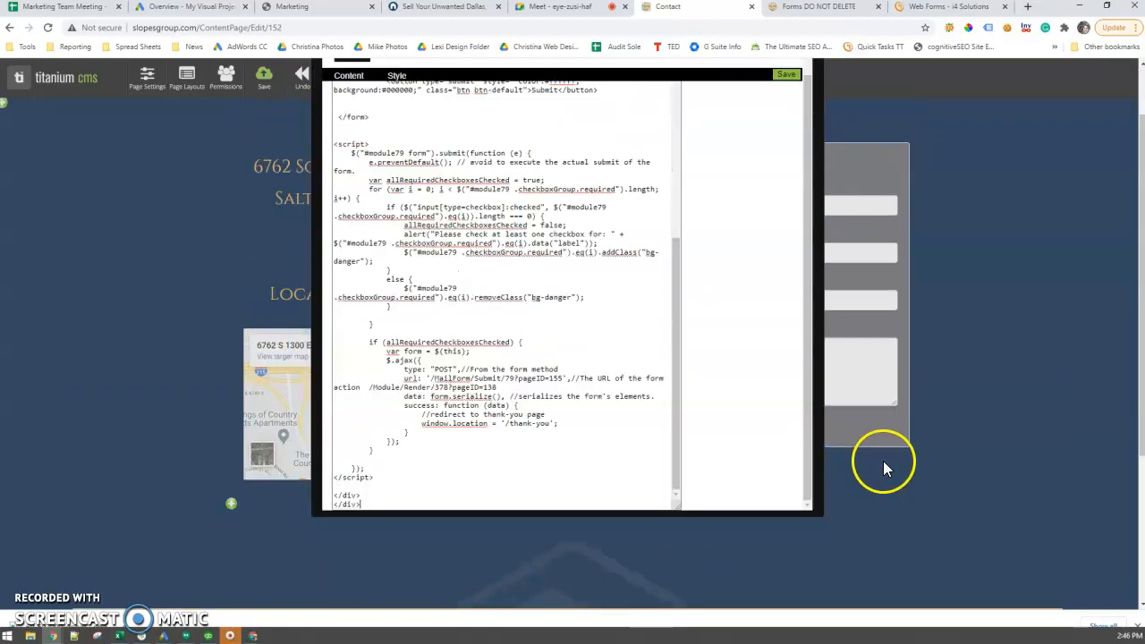
- Review the module79 code back up to its field labels and save the custom code module
scroll(883, 461, up, 1)
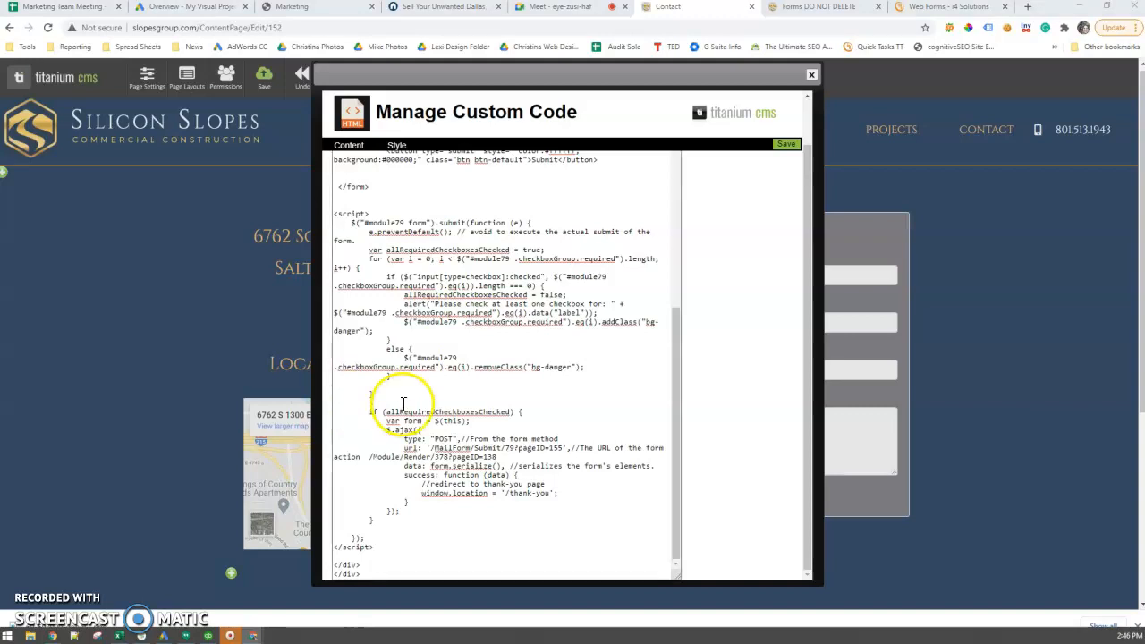
scroll(563, 366, up, 4)
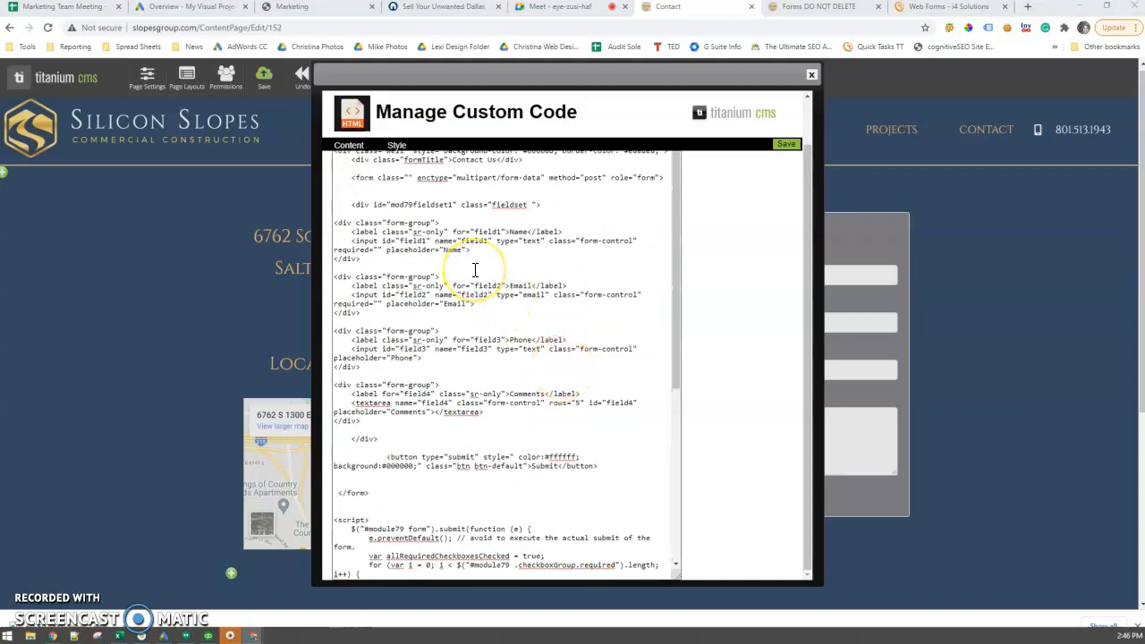
scroll(575, 318, up, 2)
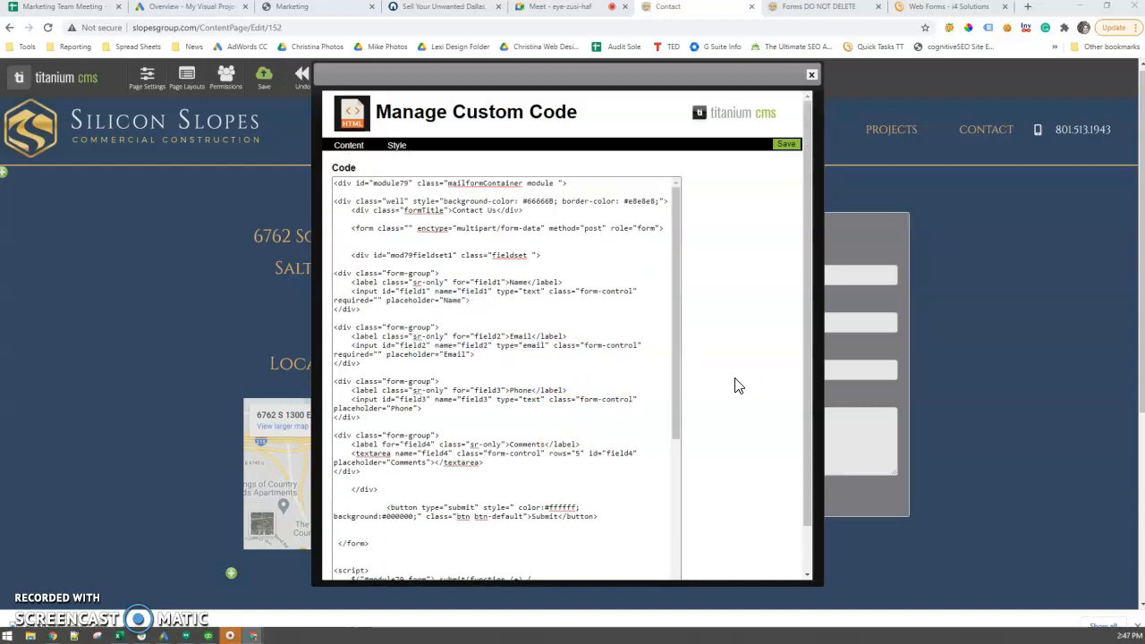
drag(566, 283, 351, 282)
click(351, 282)
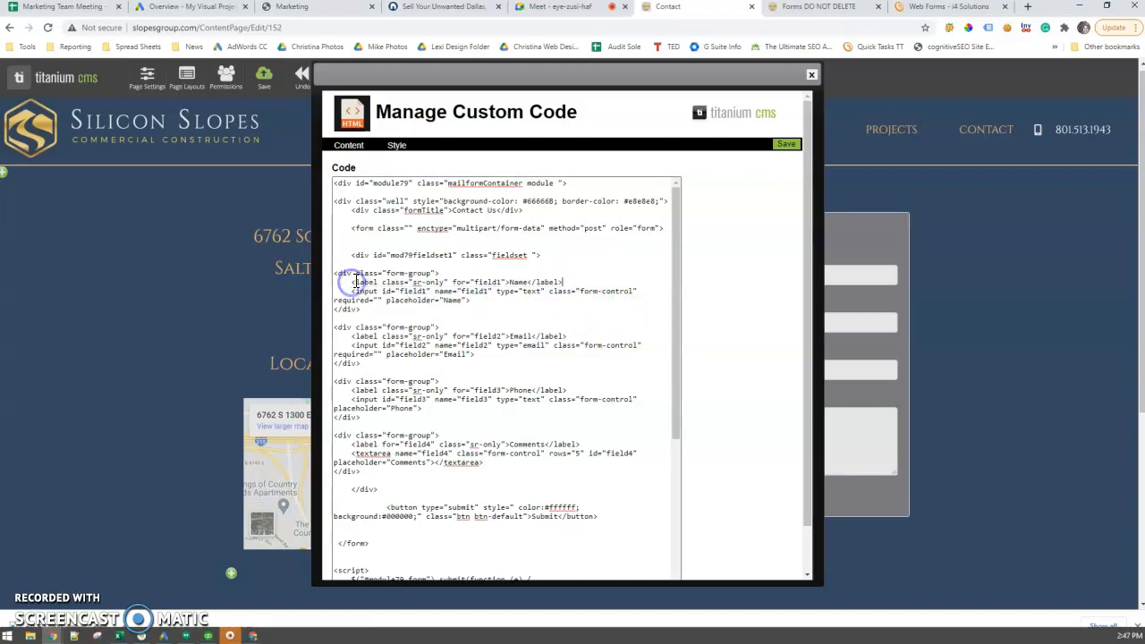
click(785, 145)
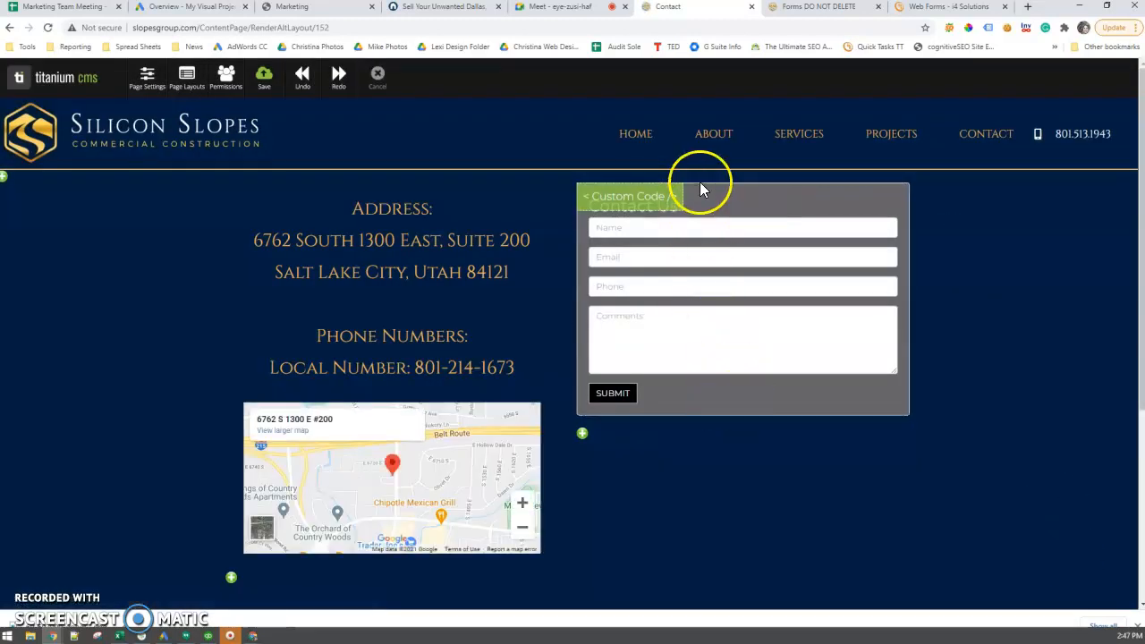
- Reopen the form's custom code, remove class="sr-only" from the Name label, and save the module
click(724, 204)
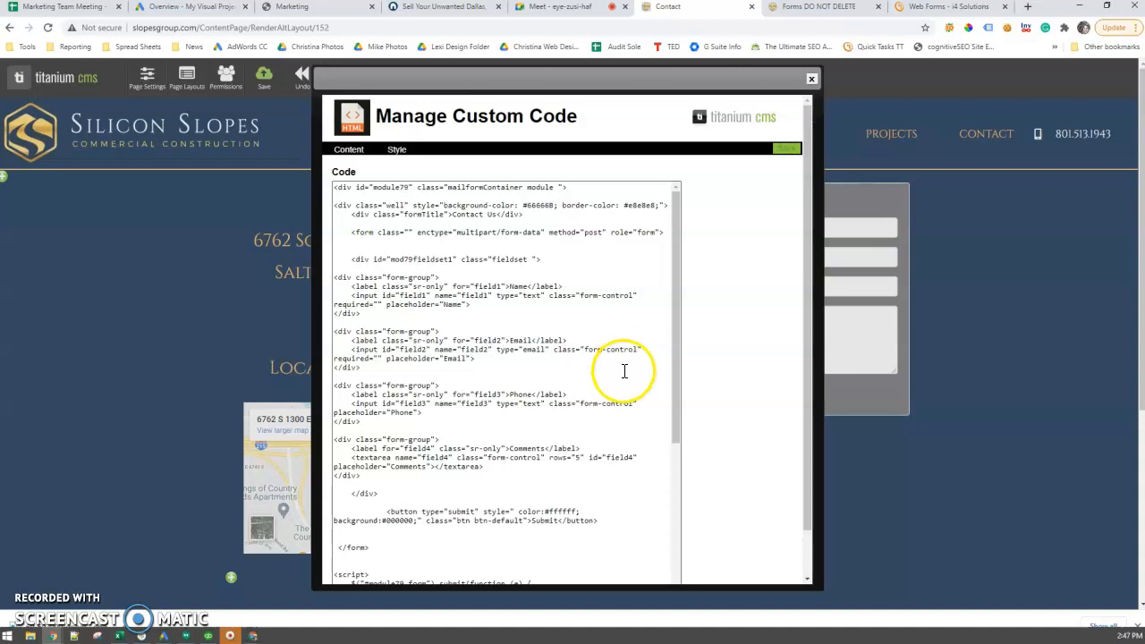
drag(383, 287, 445, 287)
key(BackSpace)
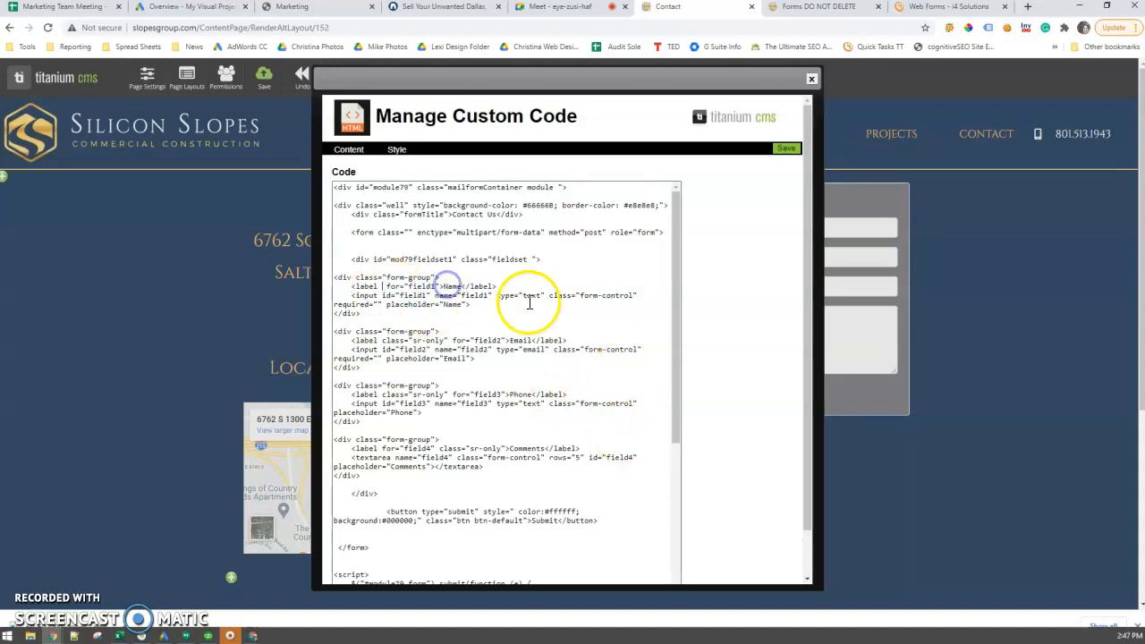
click(785, 148)
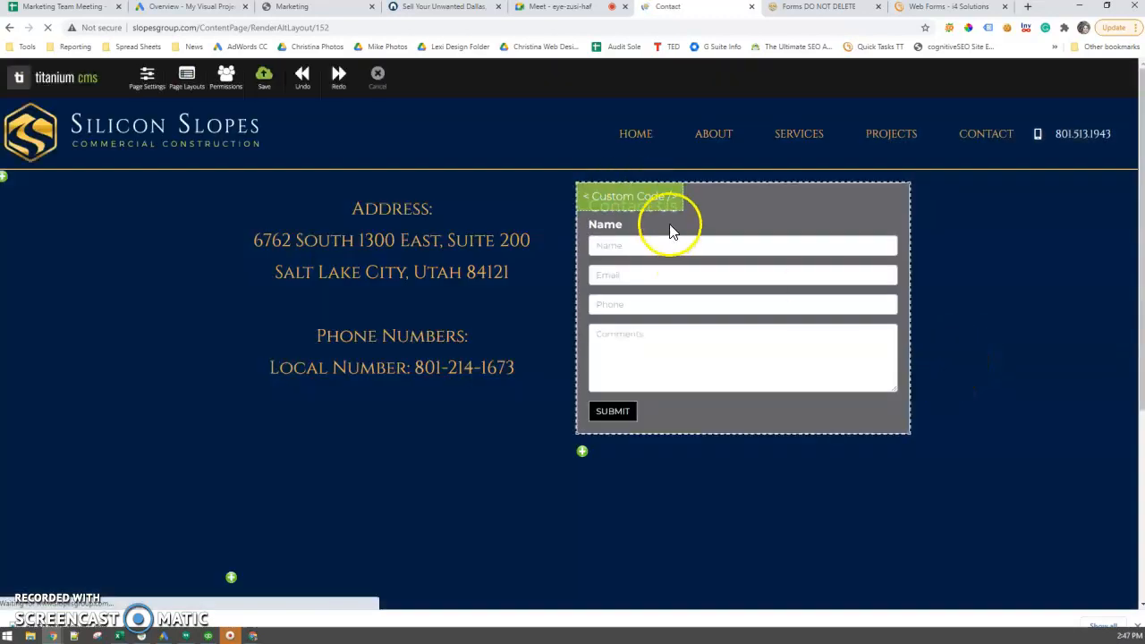
- Reopen the form's custom code and remove class="sr-only" from the Email, Phone and Comments labels
click(721, 194)
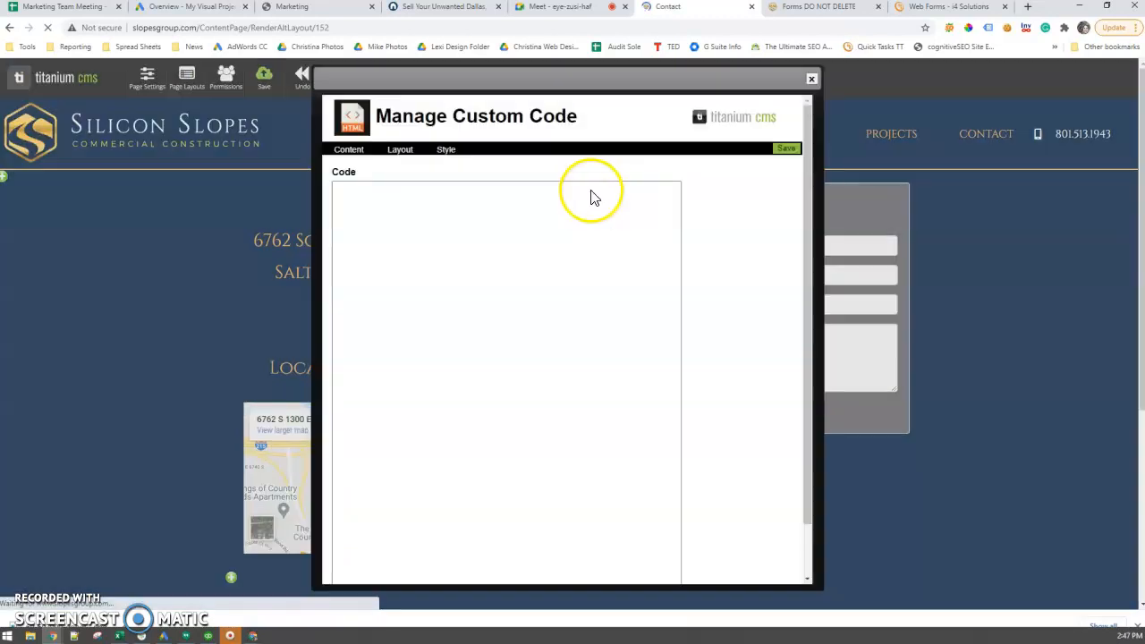
click(382, 337)
key(Delete)
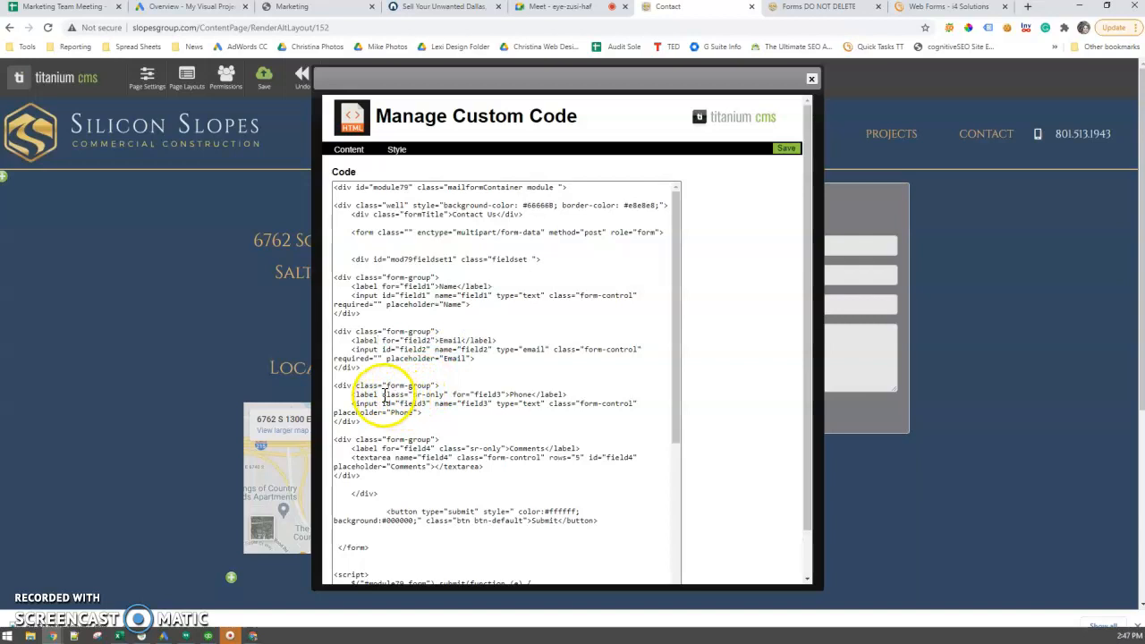
drag(383, 395, 458, 399)
key(Delete)
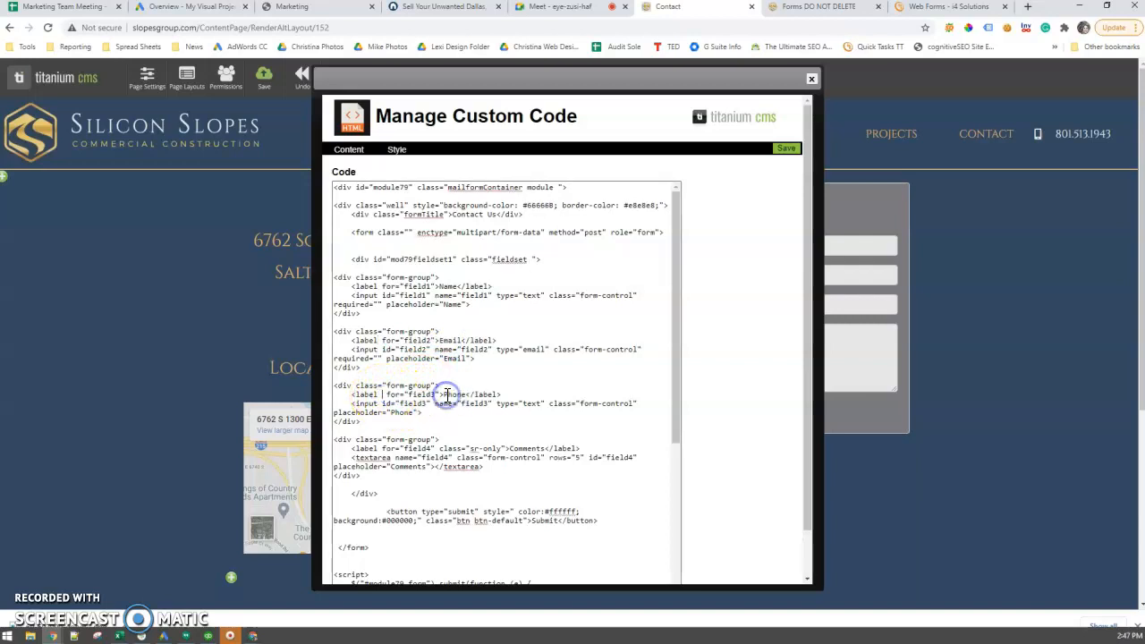
click(383, 440)
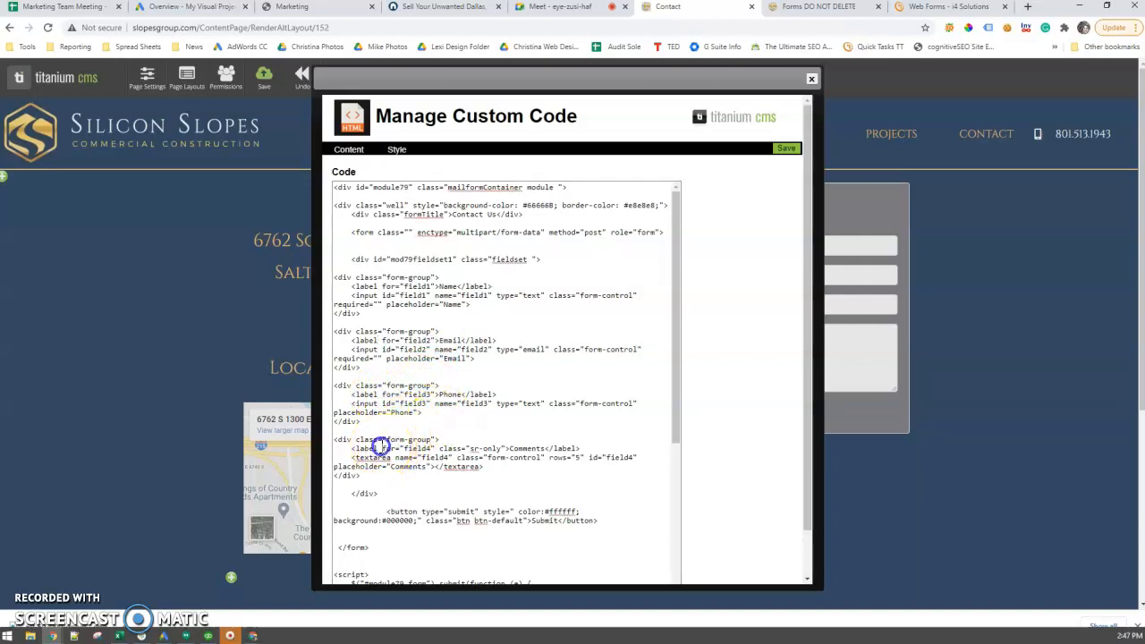
click(438, 450)
drag(438, 447, 503, 448)
key(Delete)
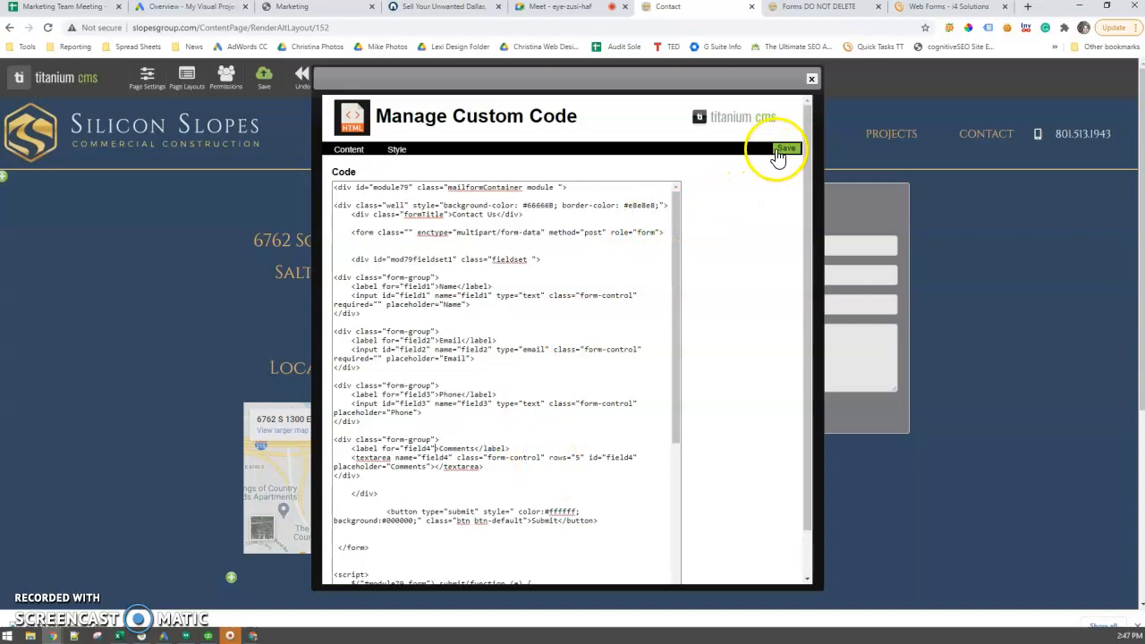
- Add an asterisk after the Name and Email label texts and save the custom code module
click(455, 286)
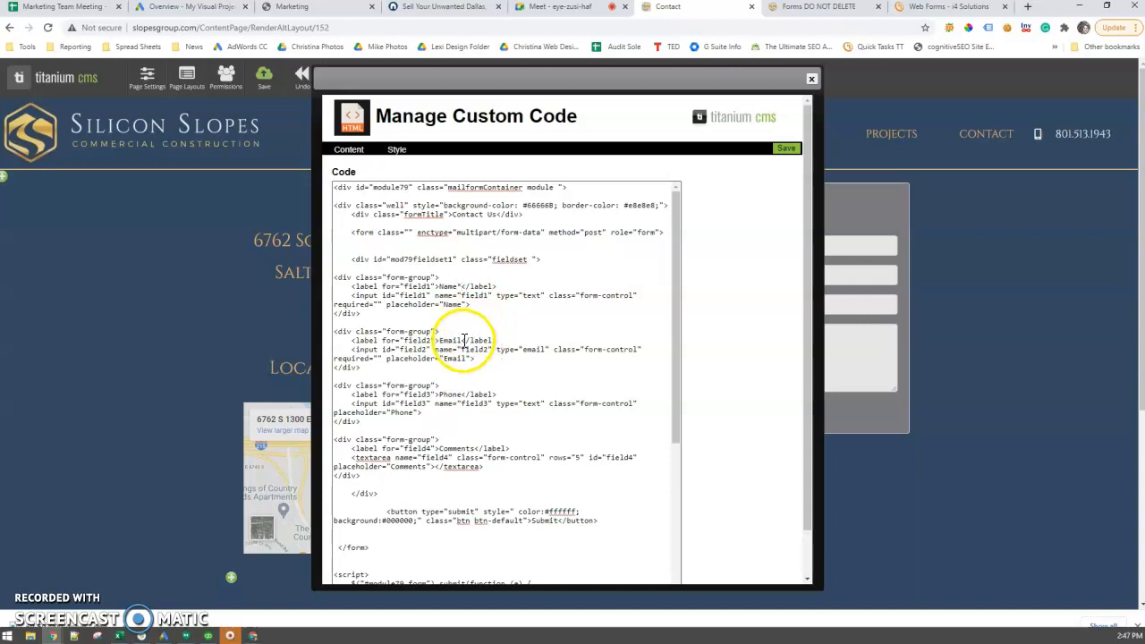
click(785, 151)
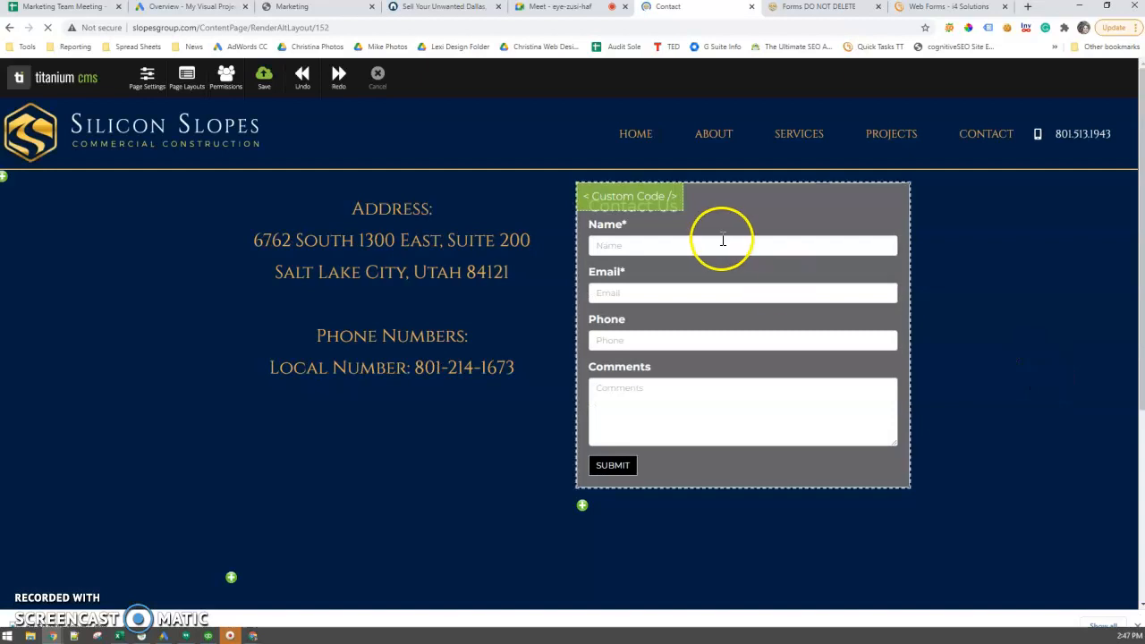
- Open the hidden page's email form for editing and check which fields are required, comparing them with the Contact page's form
click(793, 9)
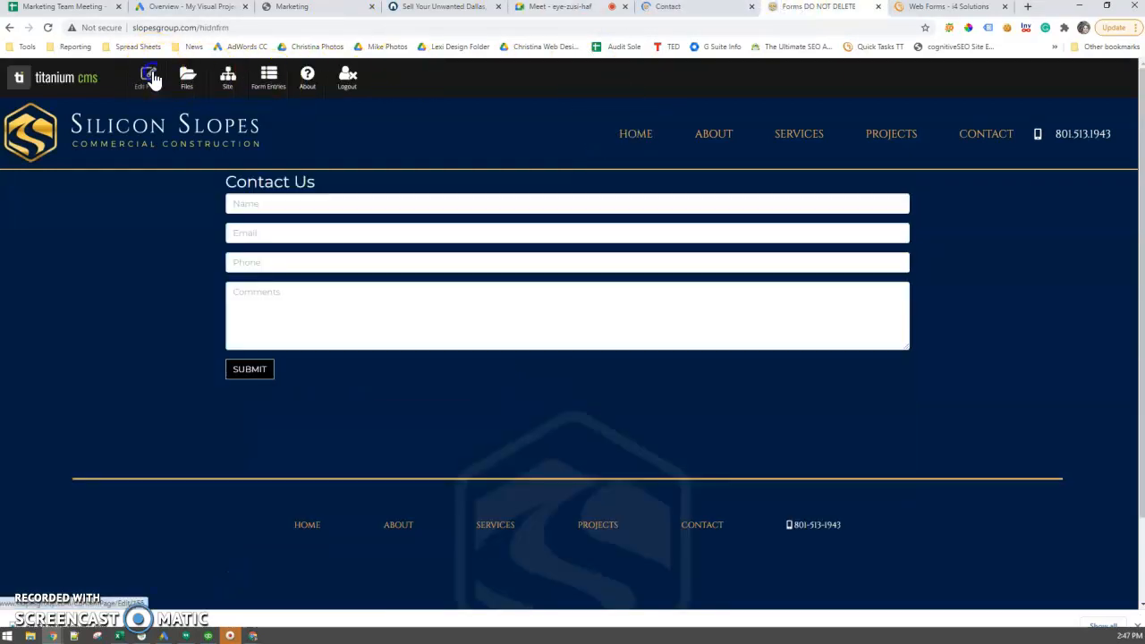
click(149, 77)
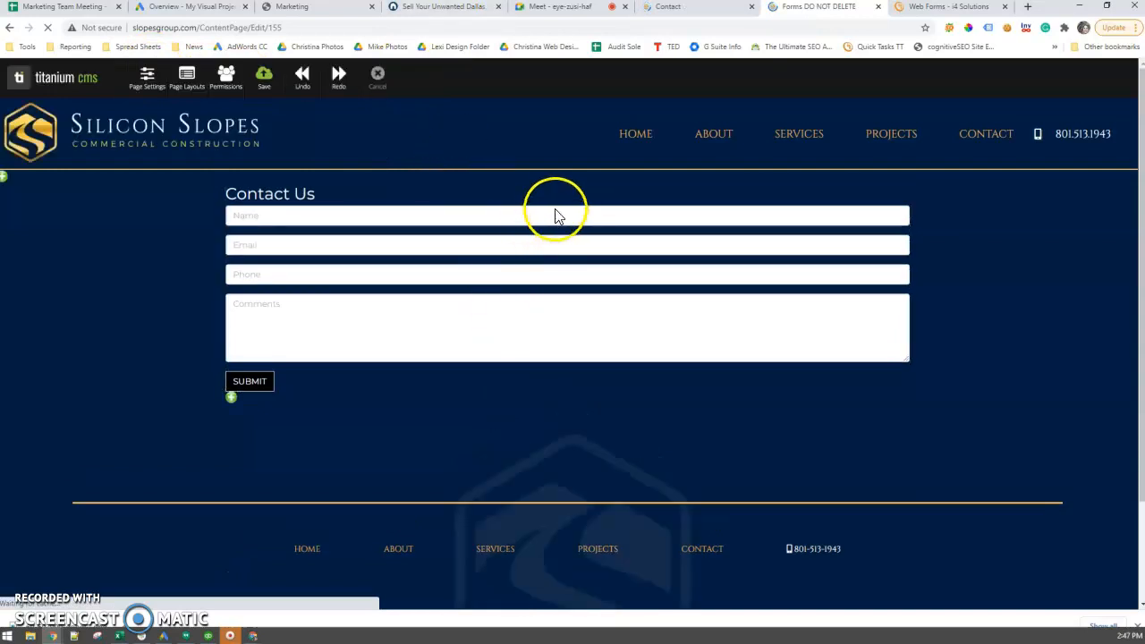
click(540, 198)
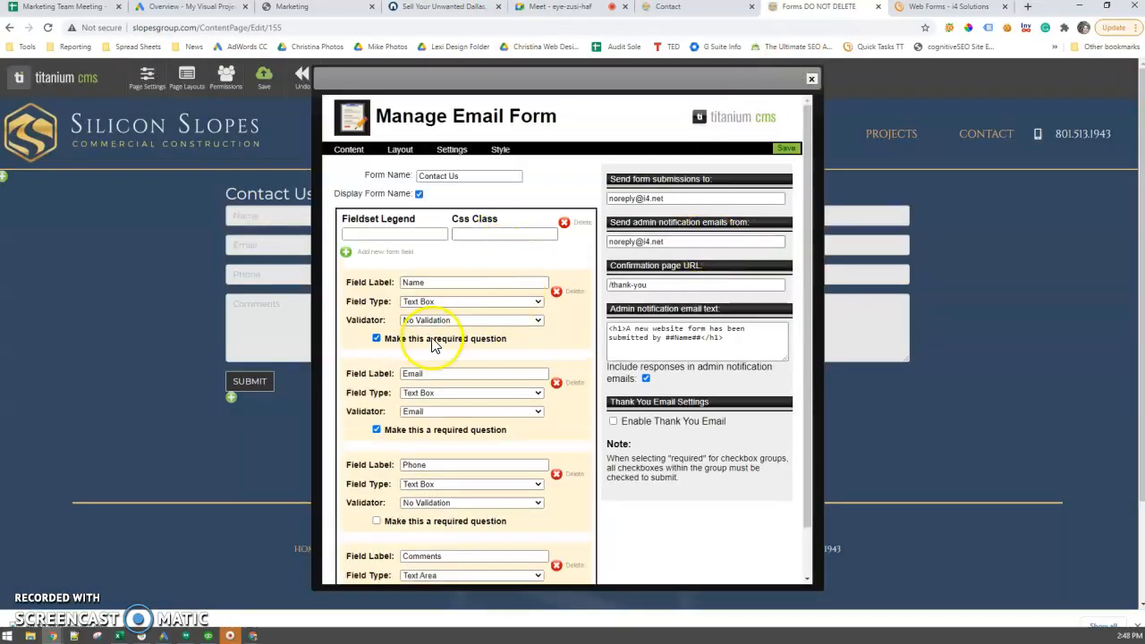
scroll(421, 383, down, 1)
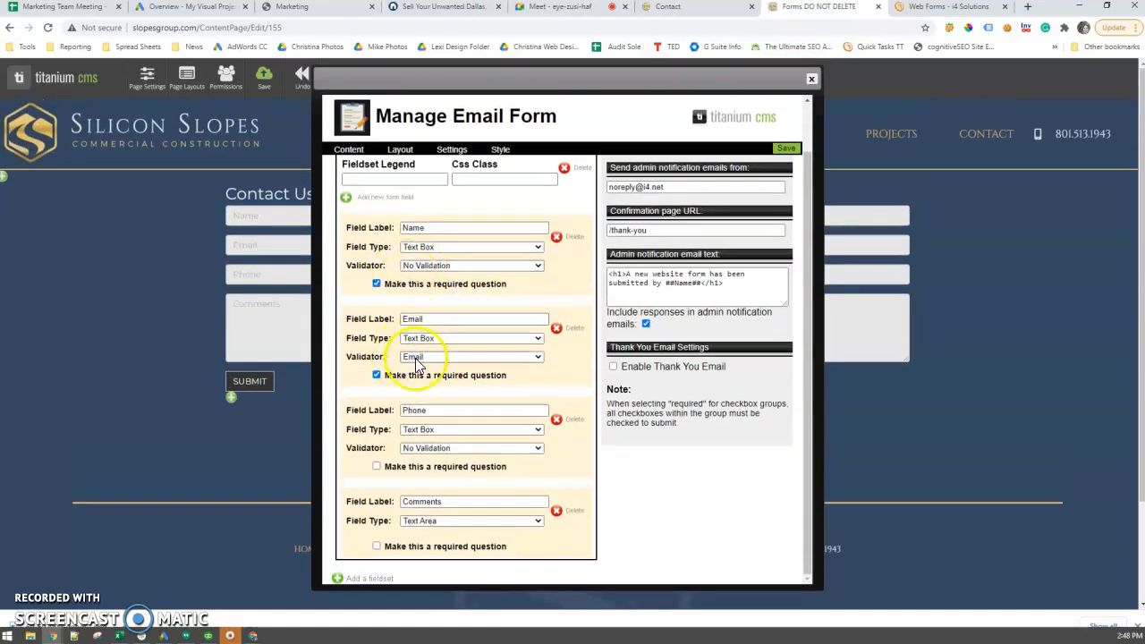
click(811, 80)
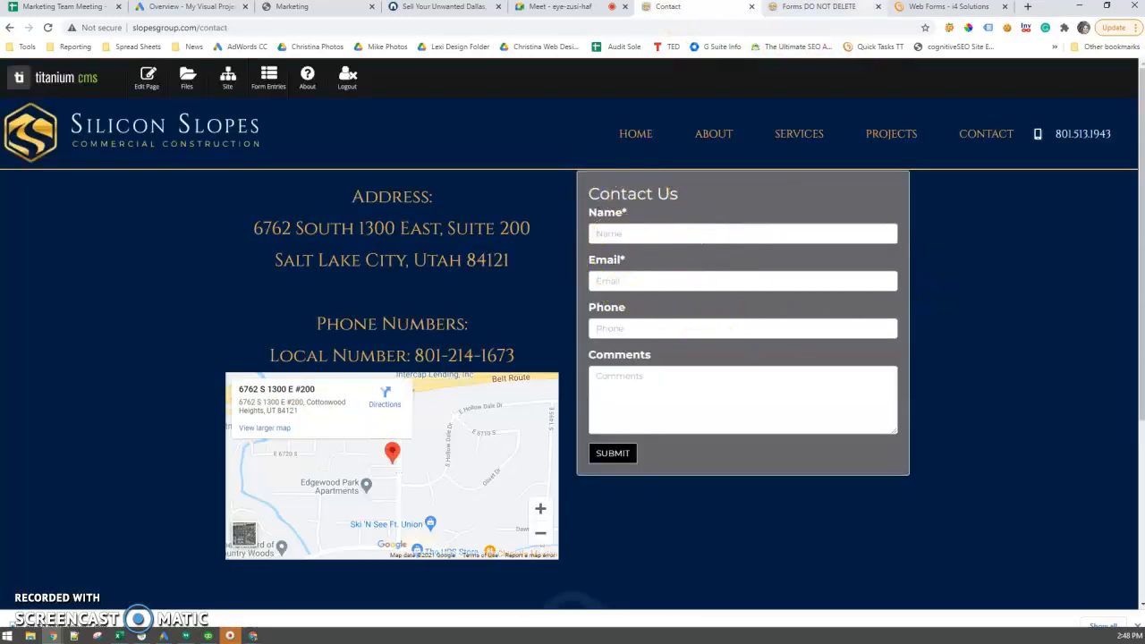
- Close the hidden page's email form settings unchanged and save the page
click(818, 7)
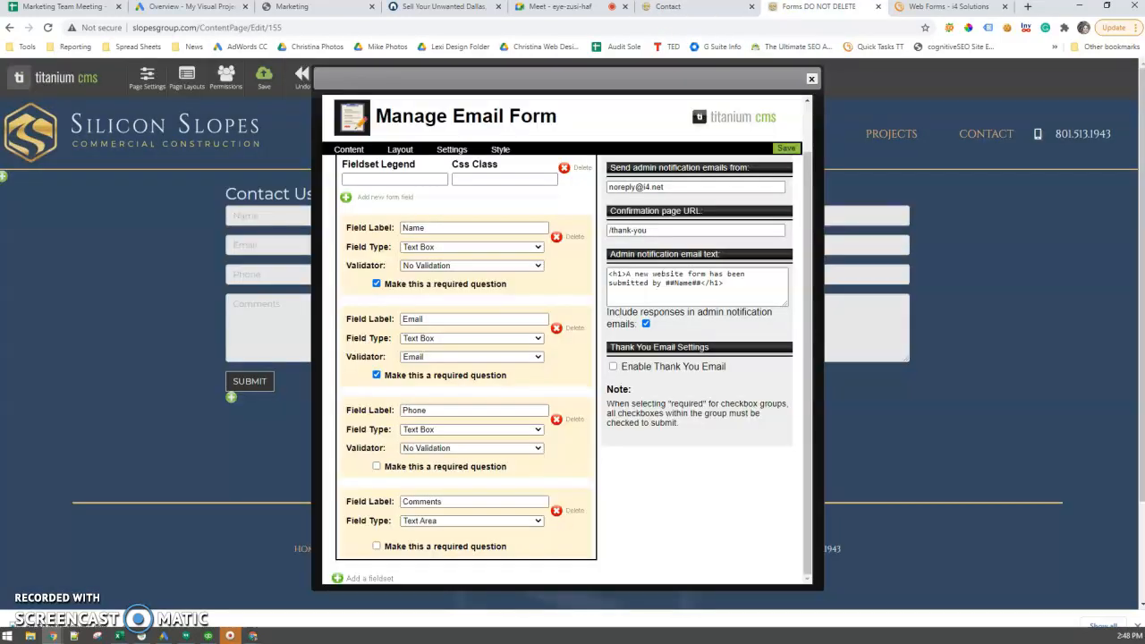
click(812, 80)
click(263, 76)
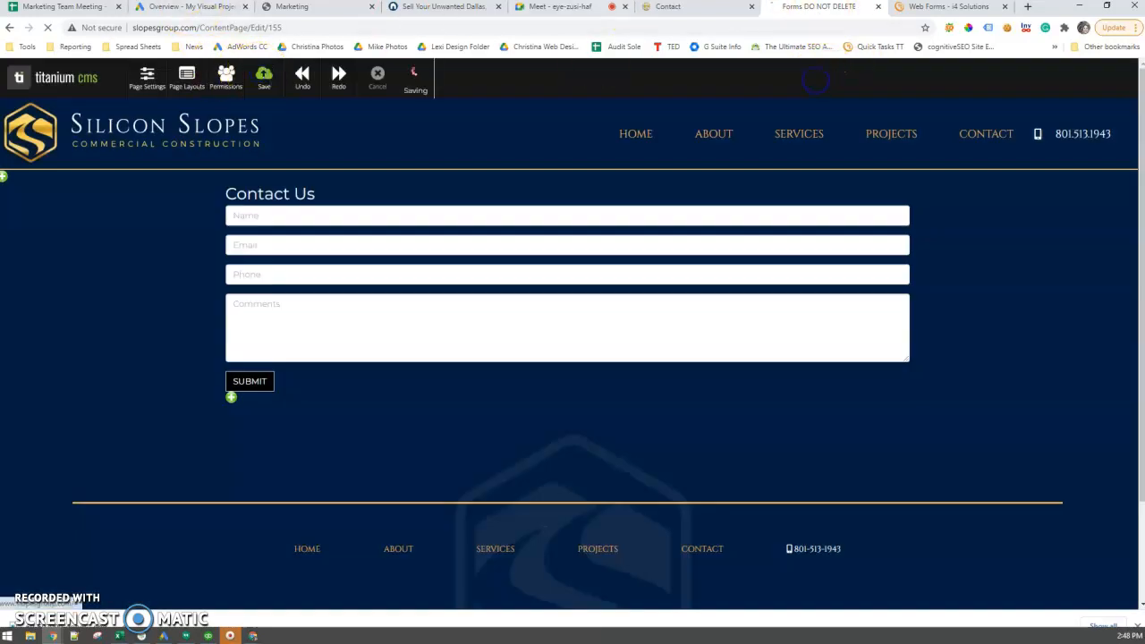
- Edit the Contact page's custom code form module, setting its top margin to 1%, and save the change
click(670, 7)
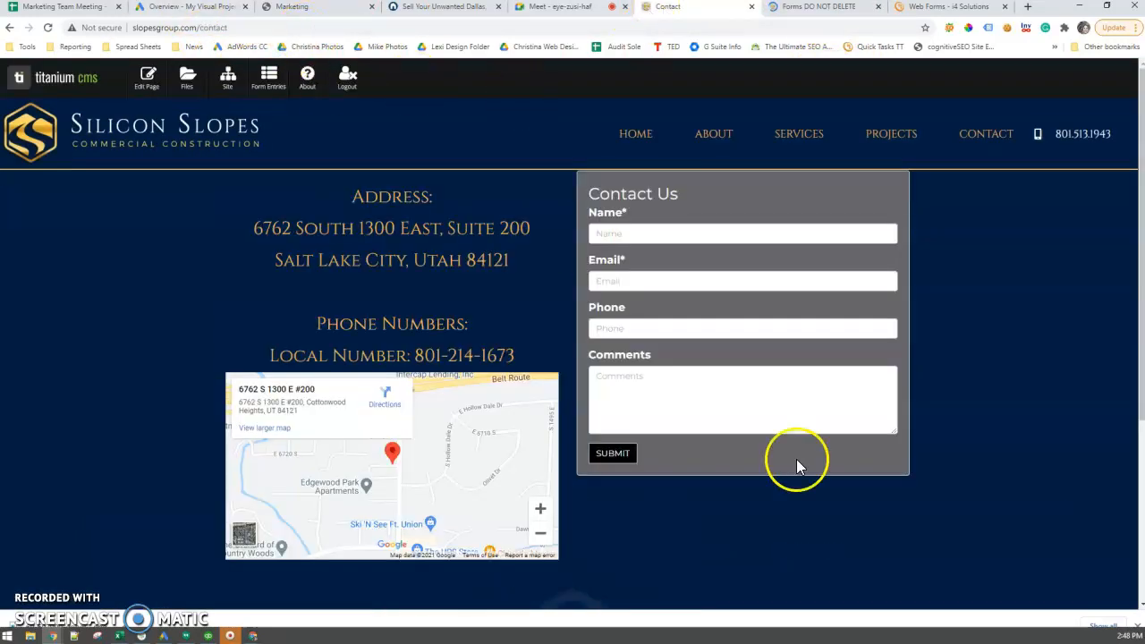
scroll(815, 438, down, 3)
scroll(817, 435, up, 3)
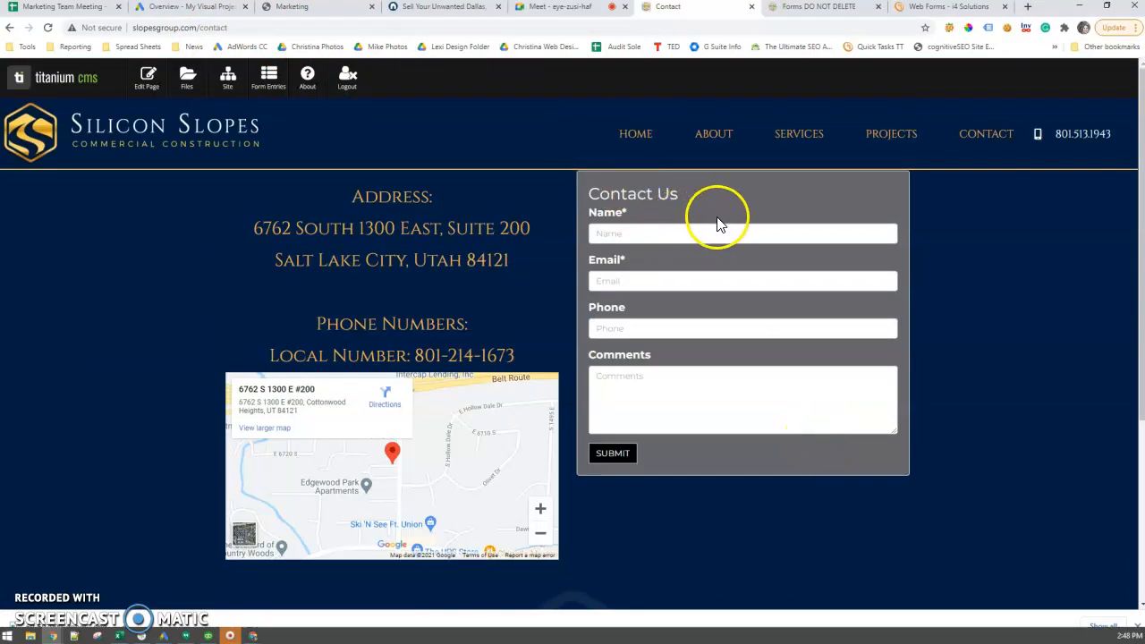
click(792, 11)
click(707, 7)
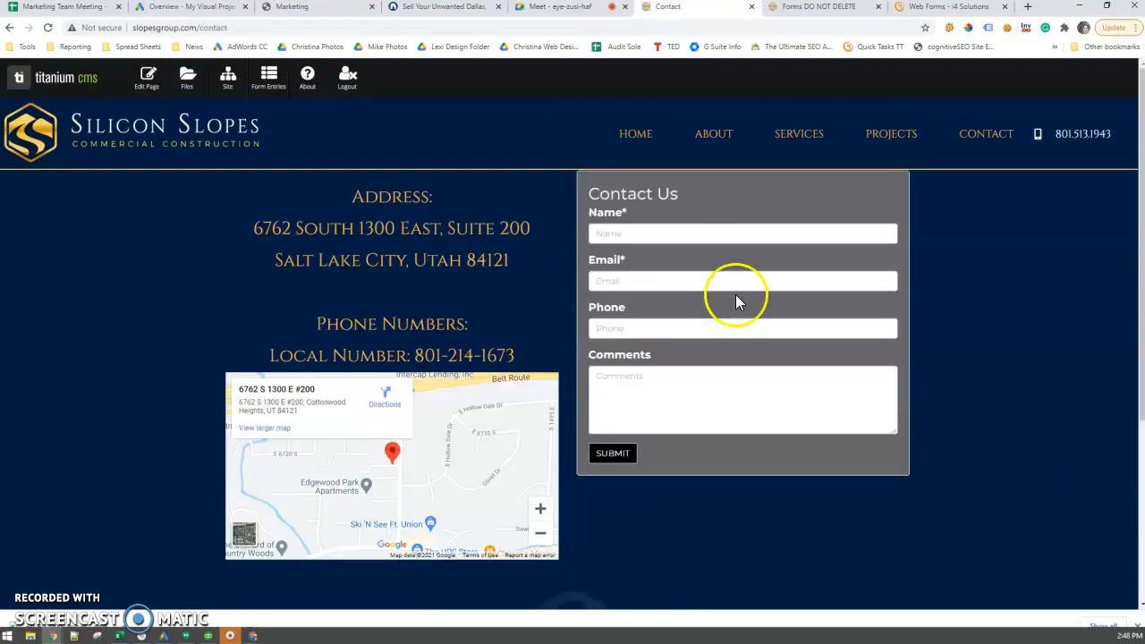
click(147, 78)
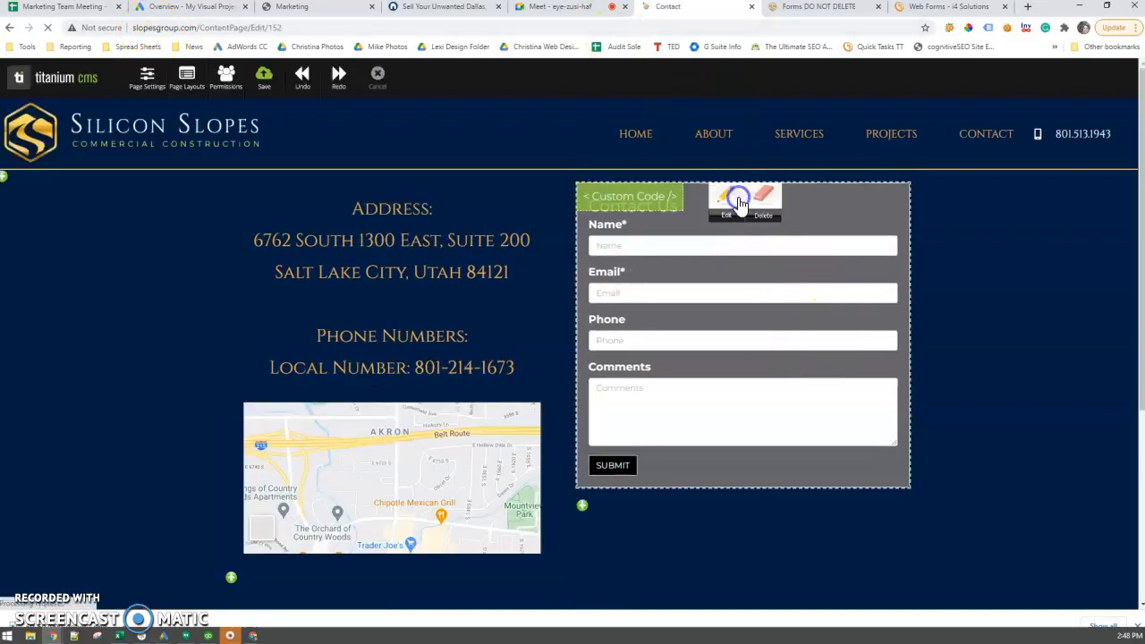
click(736, 197)
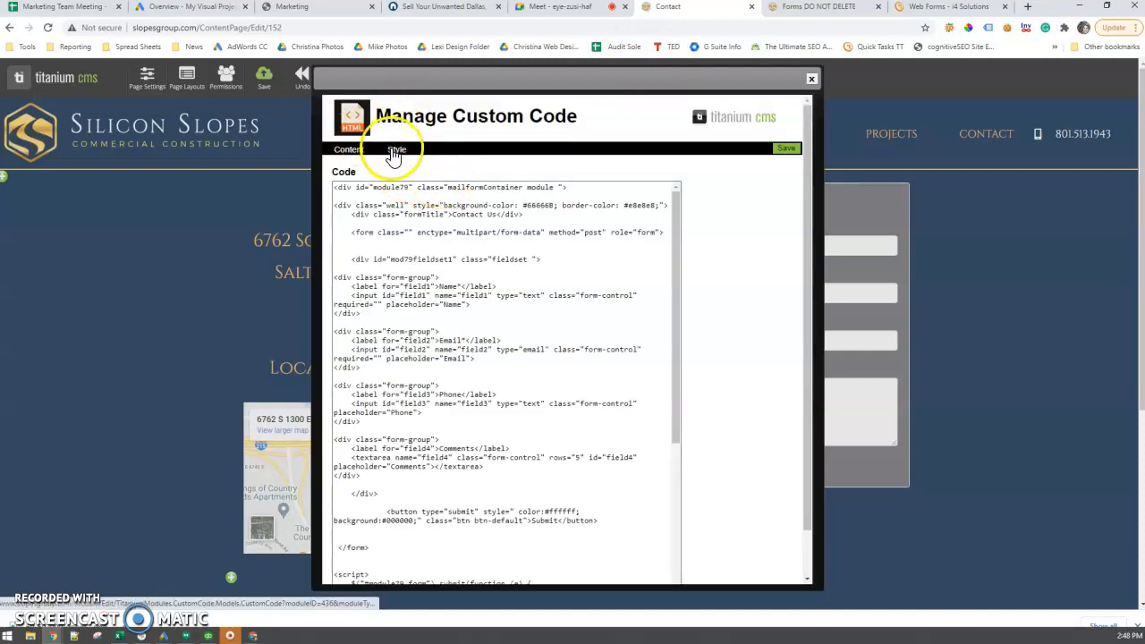
click(396, 149)
click(386, 186)
text(1)
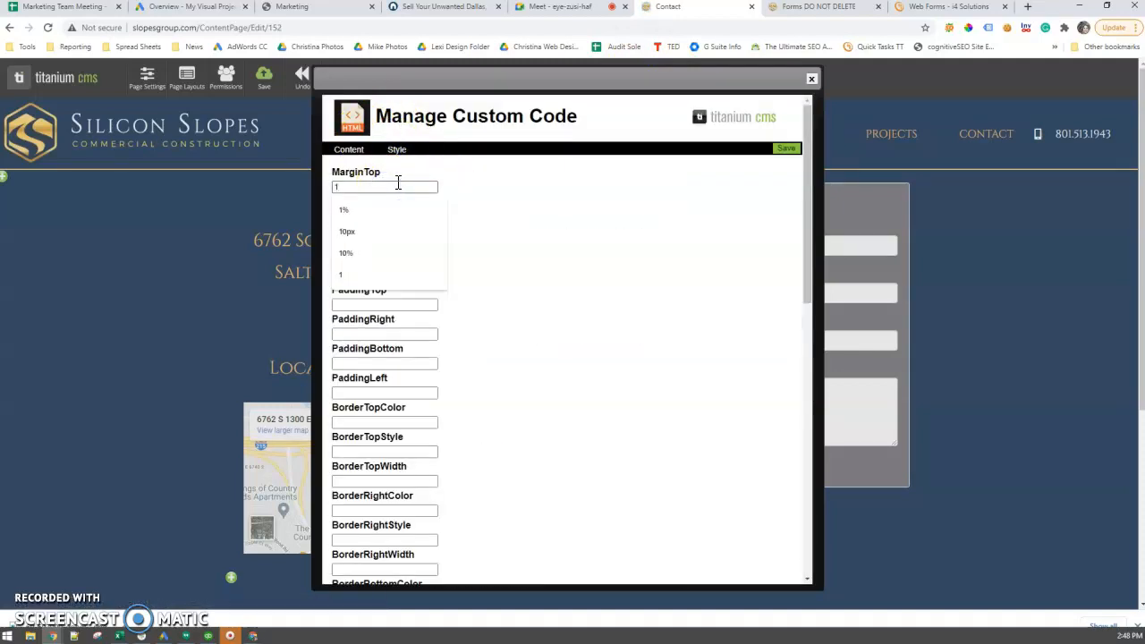
text(%)
click(785, 150)
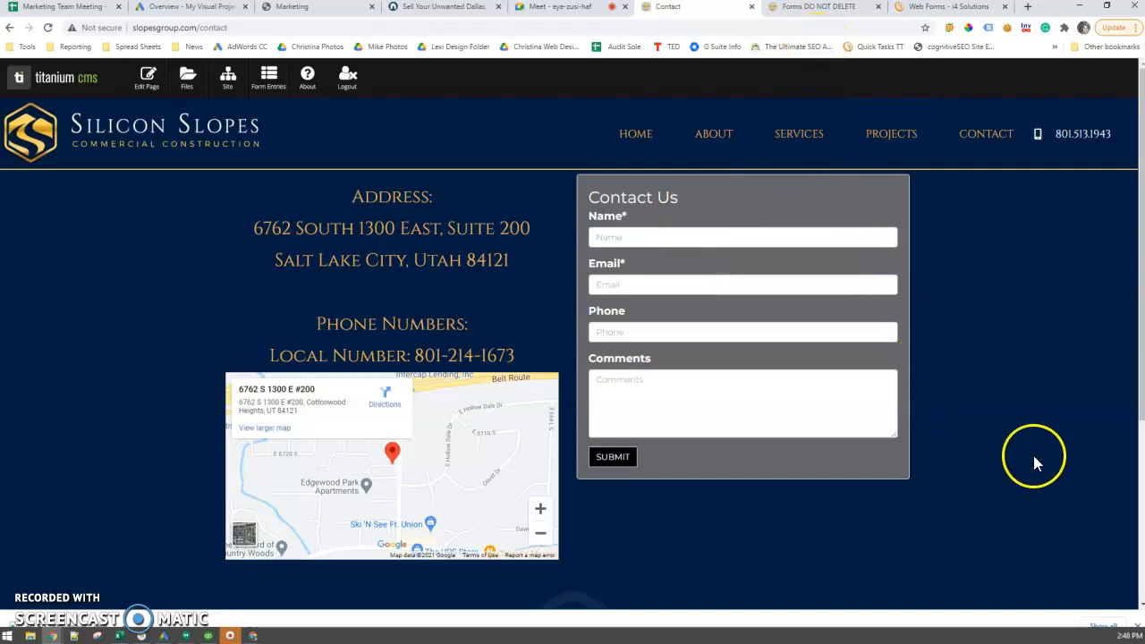
- Inspect the Contact Us form title on the live Contact page in the browser's developer tools
right_click(644, 204)
click(747, 427)
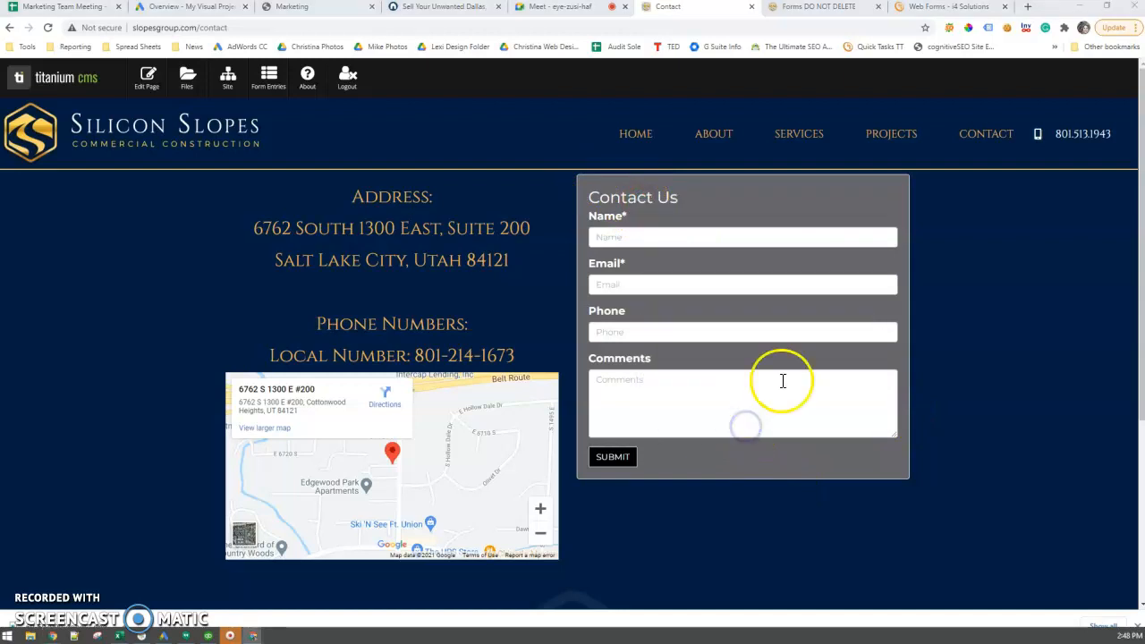